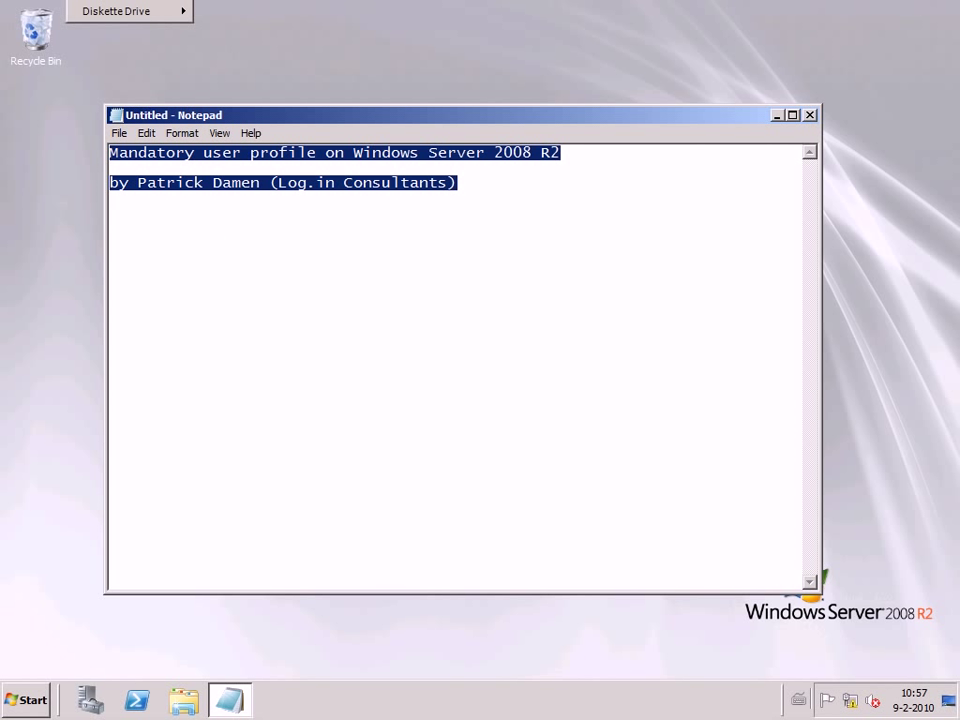
# - Replace the note's text with an explanation of mandatory user profiles, and close Notepad without saving
pyautogui.write('A mandatory user profile is a special type of pre-configured ')
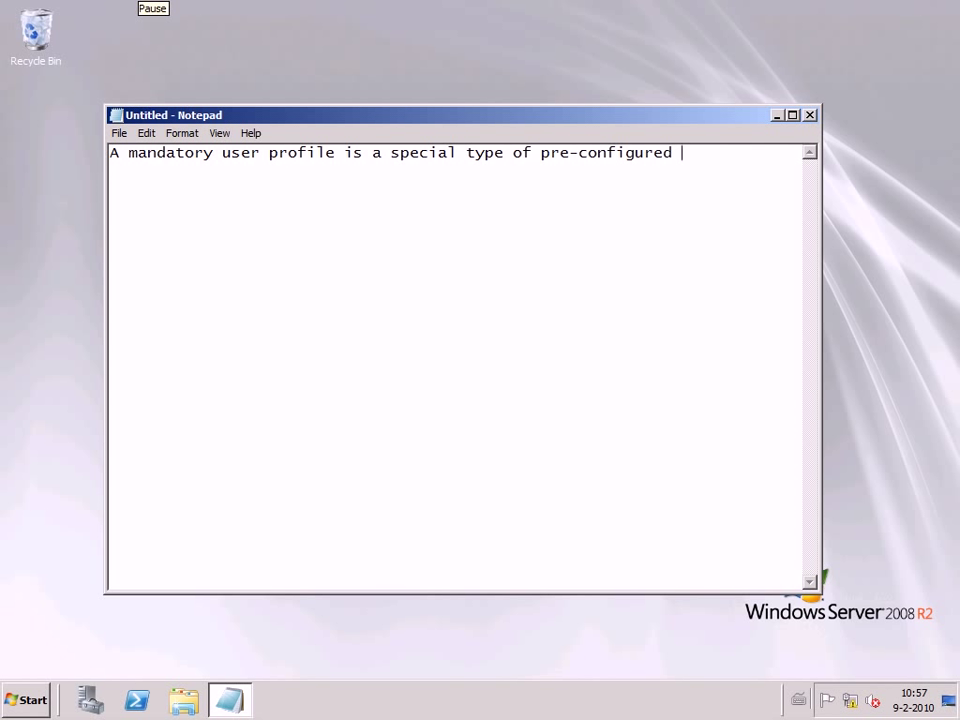
pyautogui.write('roaming user profile that administrators can use to specify settings for users. With mandatory user profiles, a user can modify his or her desktop, but the changes are not saved when the user logs off. The next time the user logs on, the mandatory u')
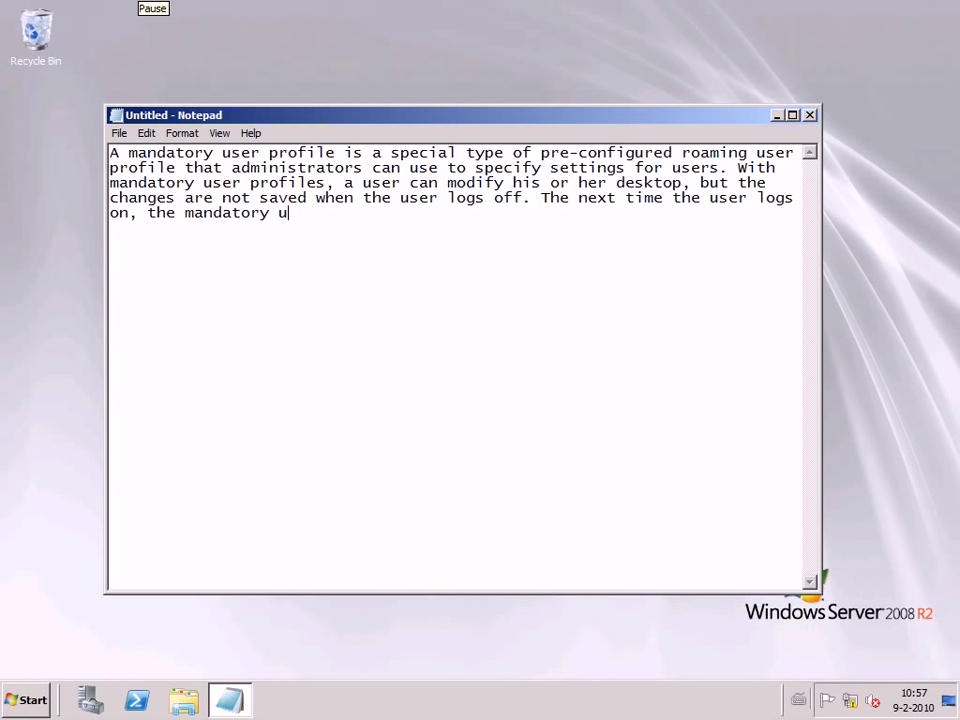
pyautogui.write('ser profile created by the administrator is downloaded. There are two types of mandatory profiles: normal mandatory profiles and super-mandatory profiles.')
pyautogui.press('Return')
pyautogui.press('Return')
pyautogui.write('User profiles become mandatory profiles when the administrator renames the NTuser.dat file (the registry hive) on the server to NTuser.man. The .man extension causes the user profile to be a read-only profile.')
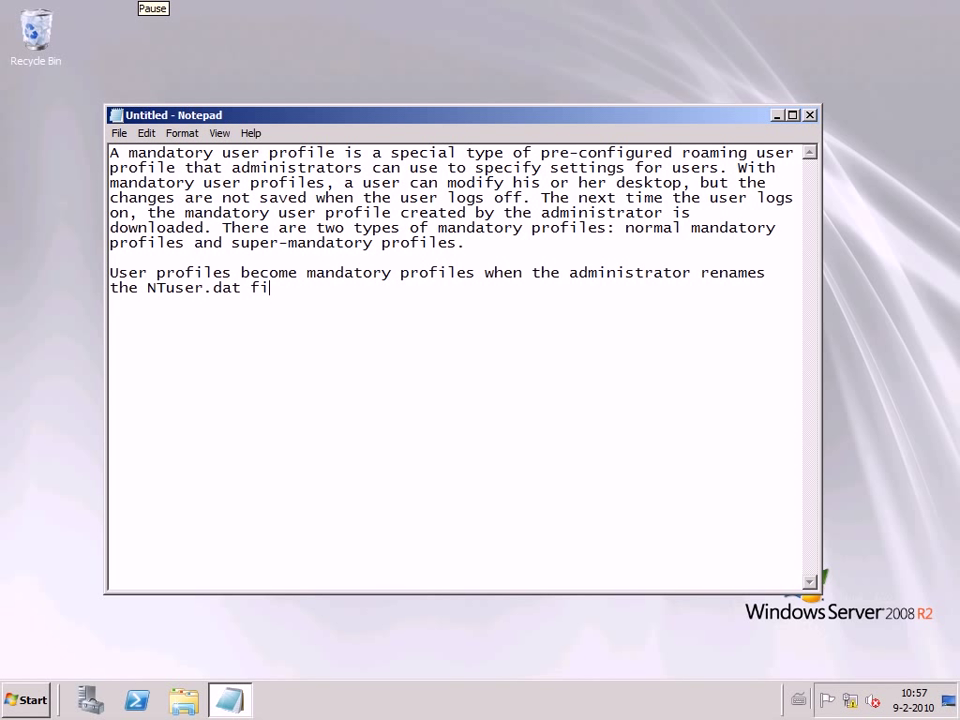
pyautogui.press('Return')
pyautogui.press('Return')
pyautogui.write('Only system administrators can make changes to mandatory user profiles.')
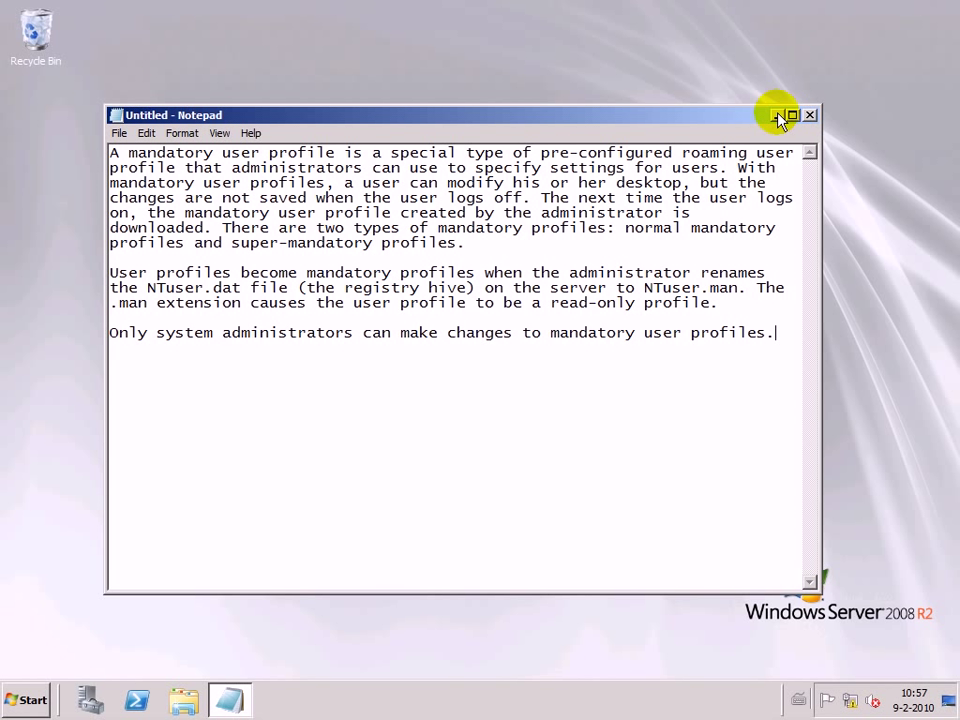
pyautogui.click(810, 116)
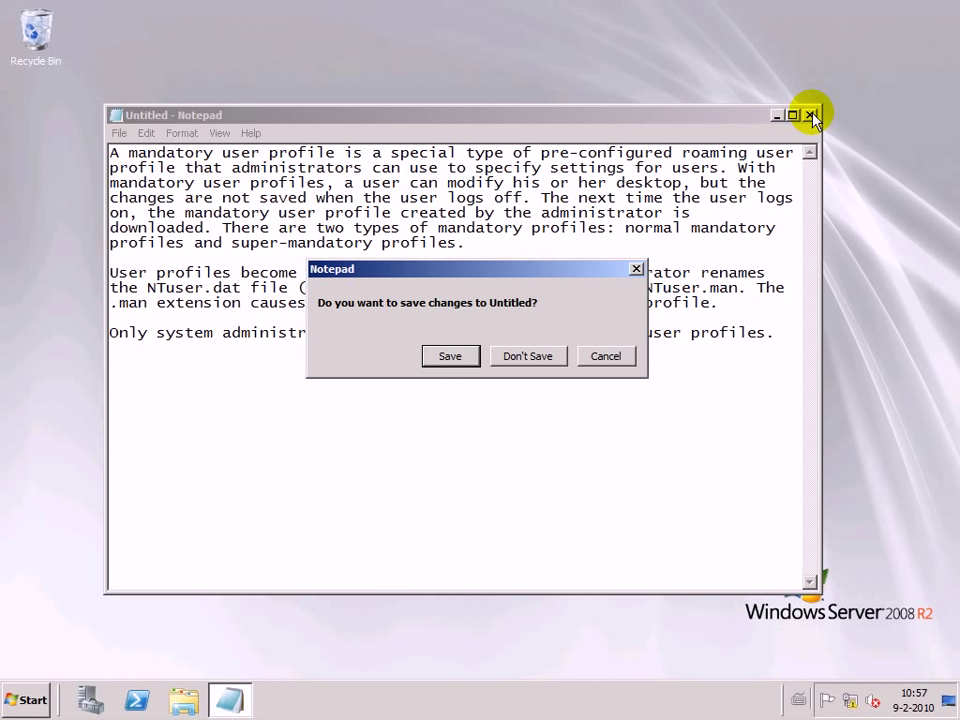
pyautogui.click(524, 357)
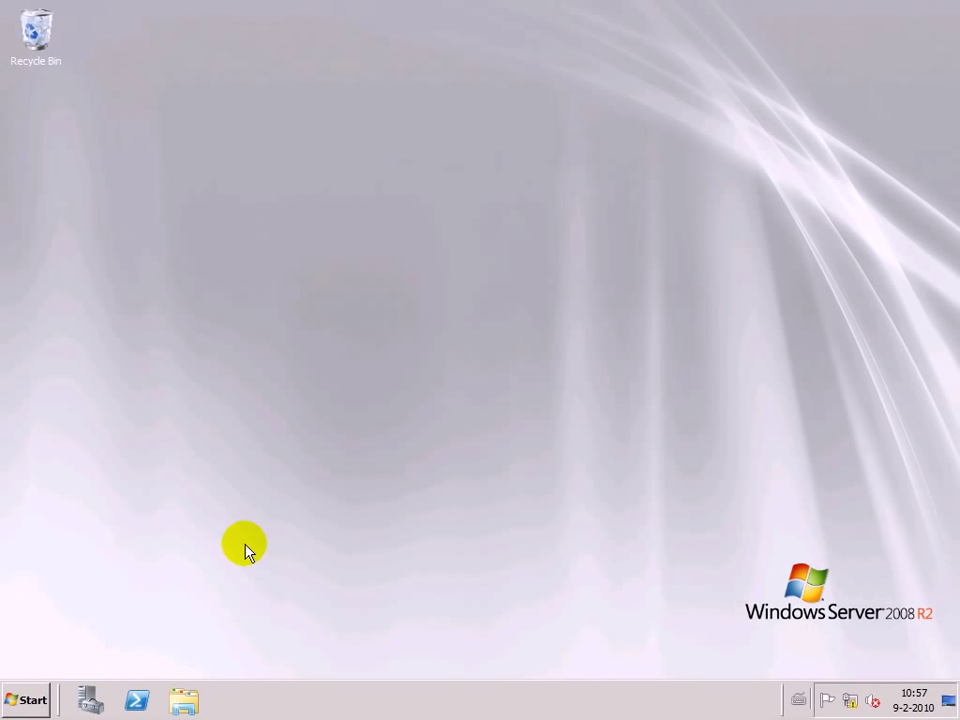
# - Create a folder named Profiles on the Data (D:) drive
pyautogui.click(189, 700)
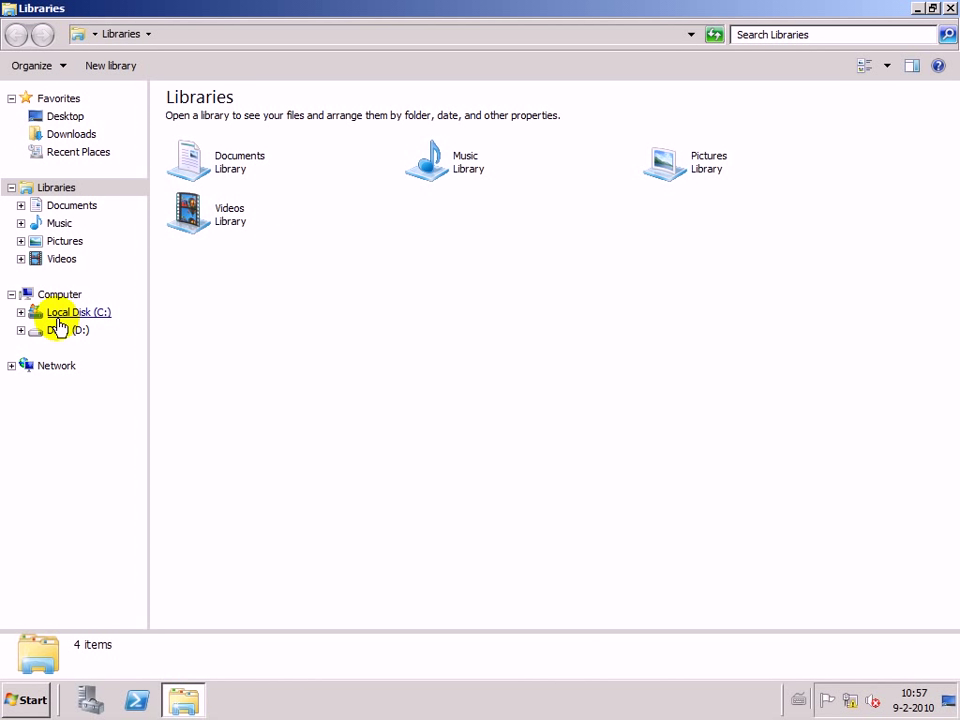
pyautogui.click(68, 332)
pyautogui.rightClick(321, 212)
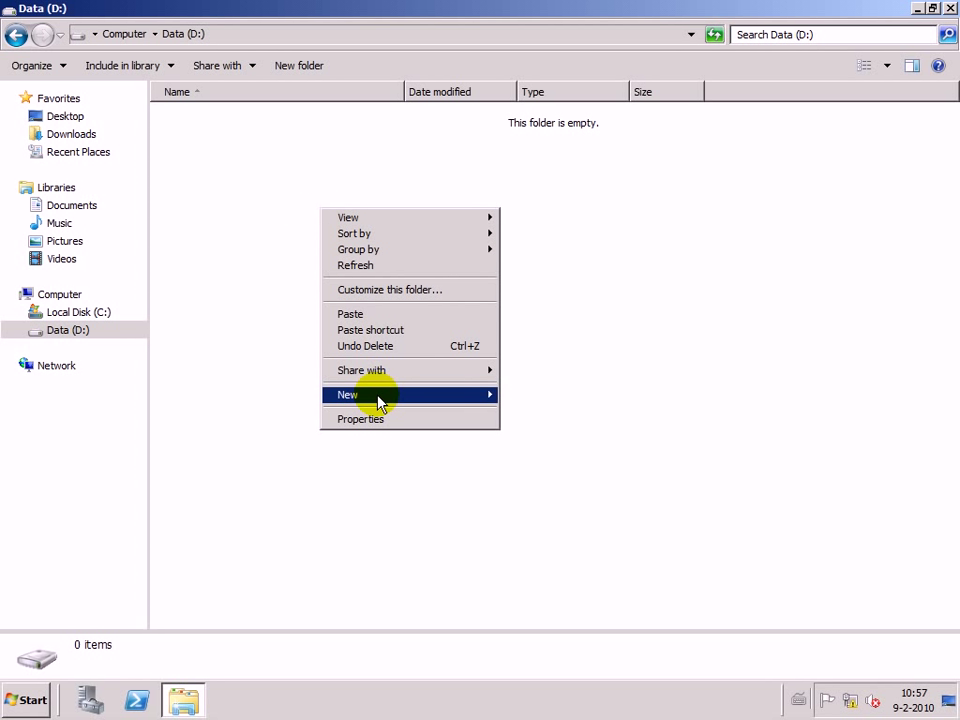
pyautogui.moveTo(438, 400)
pyautogui.click(530, 396)
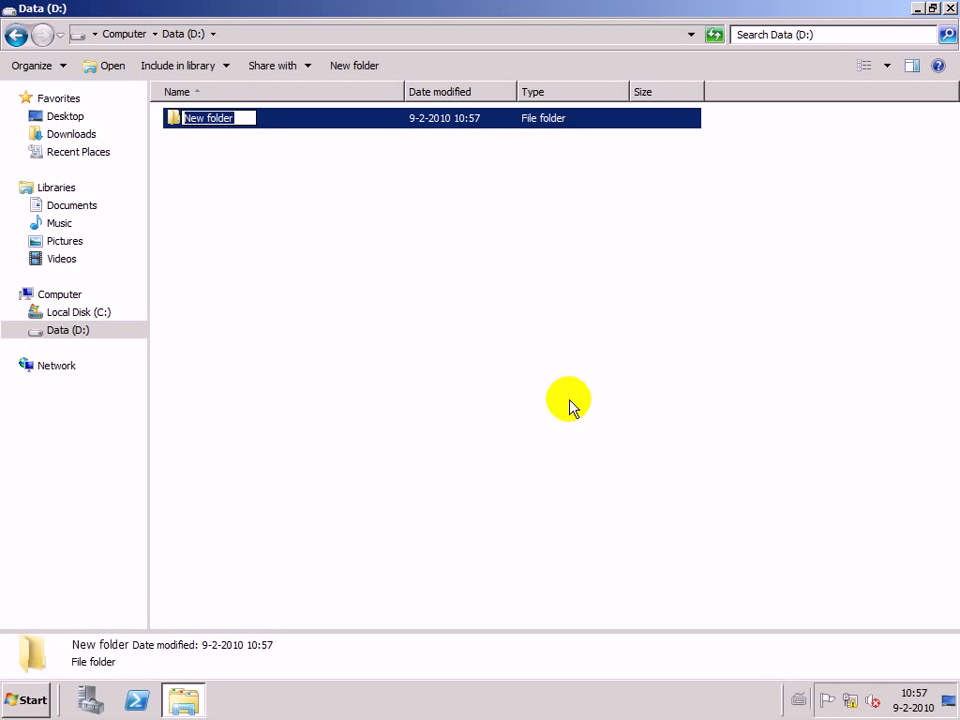
pyautogui.write('Profiles')
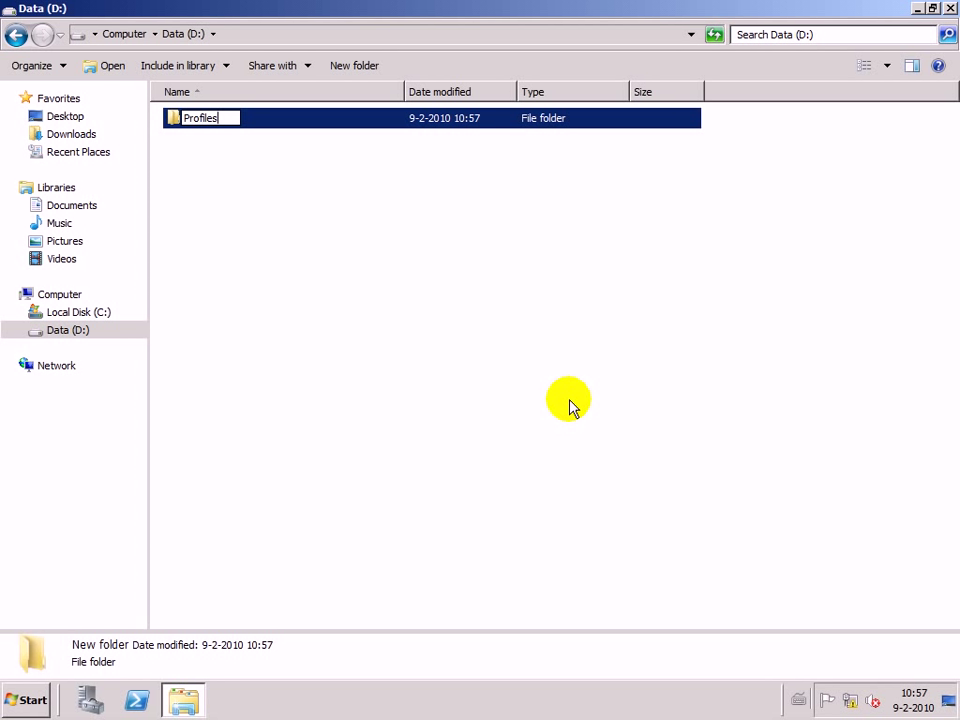
pyautogui.press('Return')
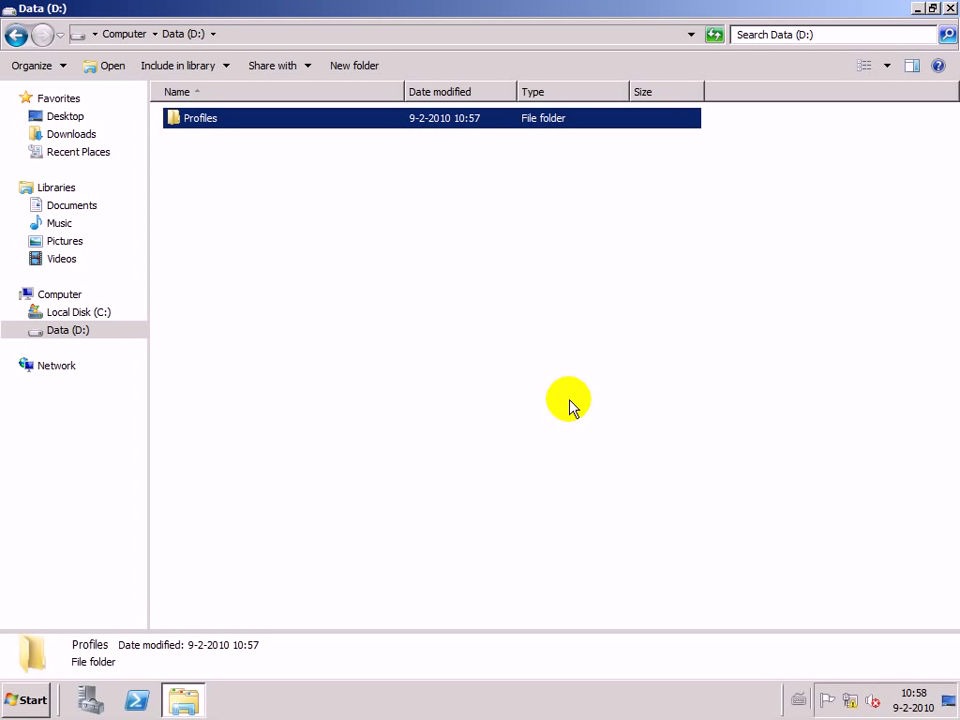
# - Turn on advanced sharing for the Profiles folder with the share name Profiles$
pyautogui.rightClick(224, 125)
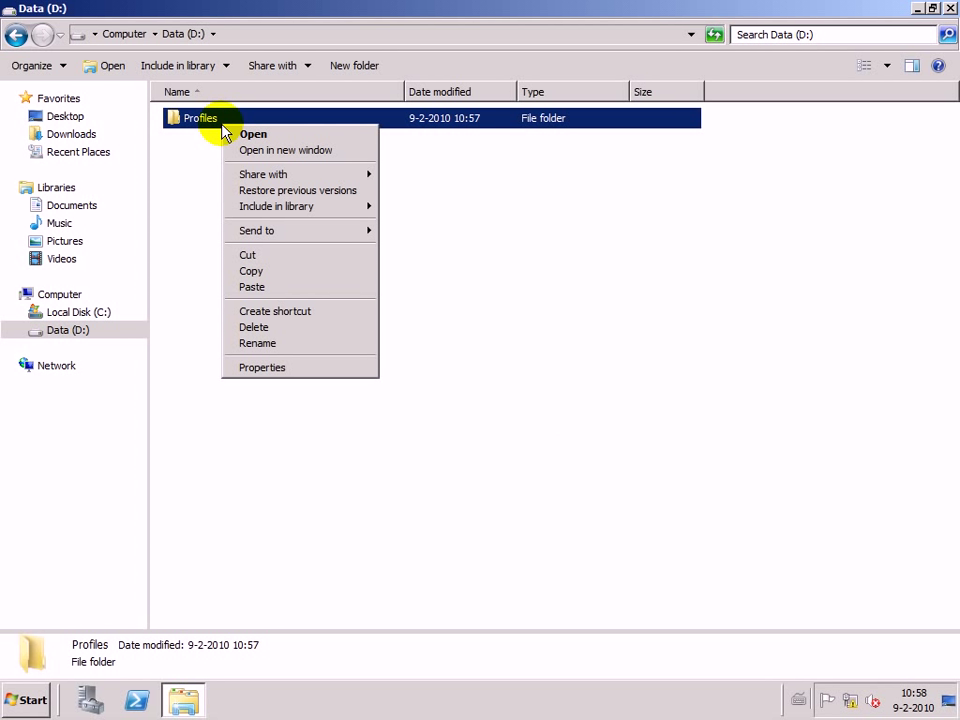
pyautogui.click(300, 370)
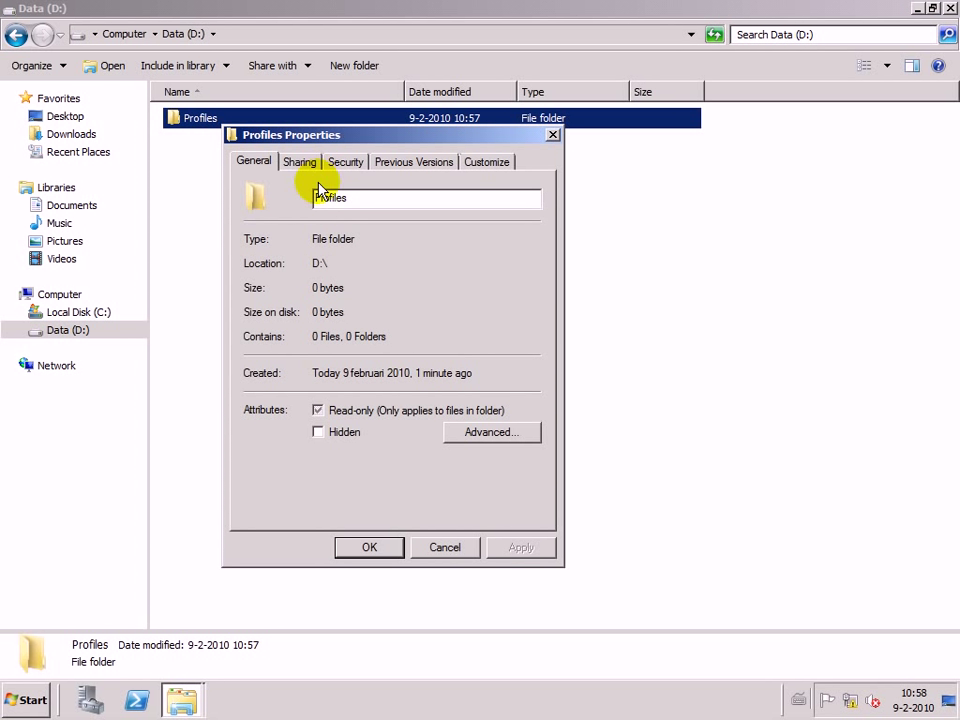
pyautogui.click(300, 163)
pyautogui.click(306, 384)
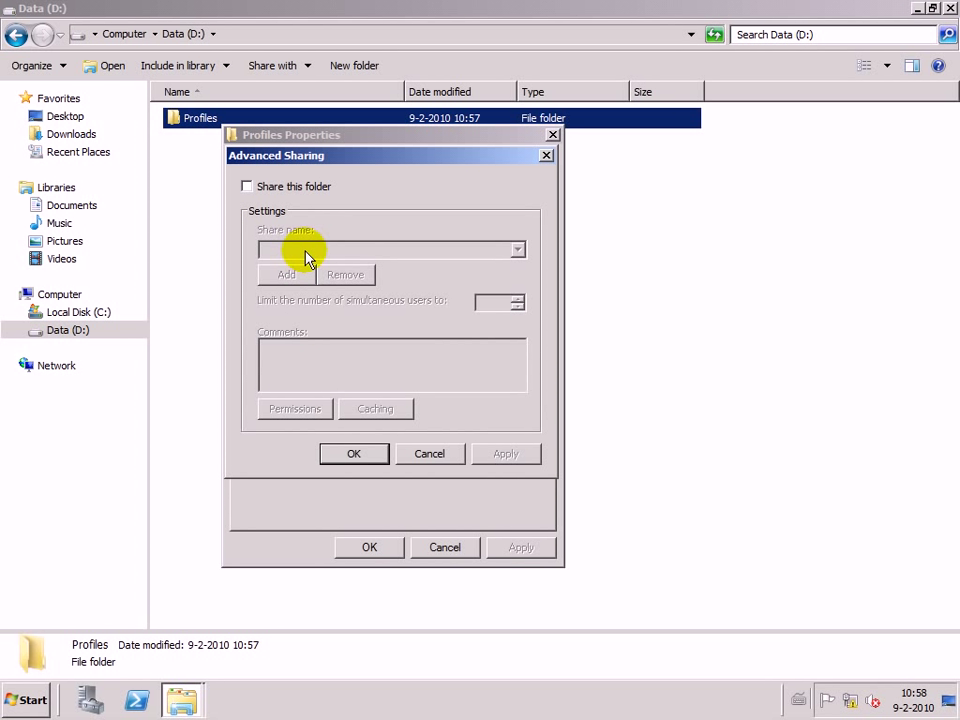
pyautogui.click(247, 186)
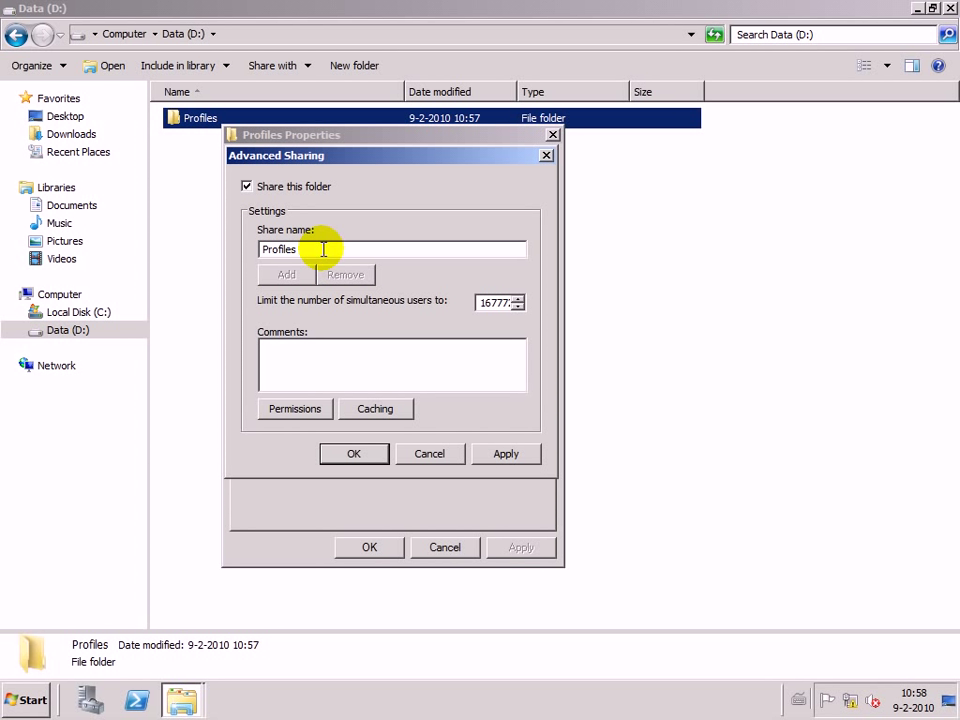
pyautogui.write('$')
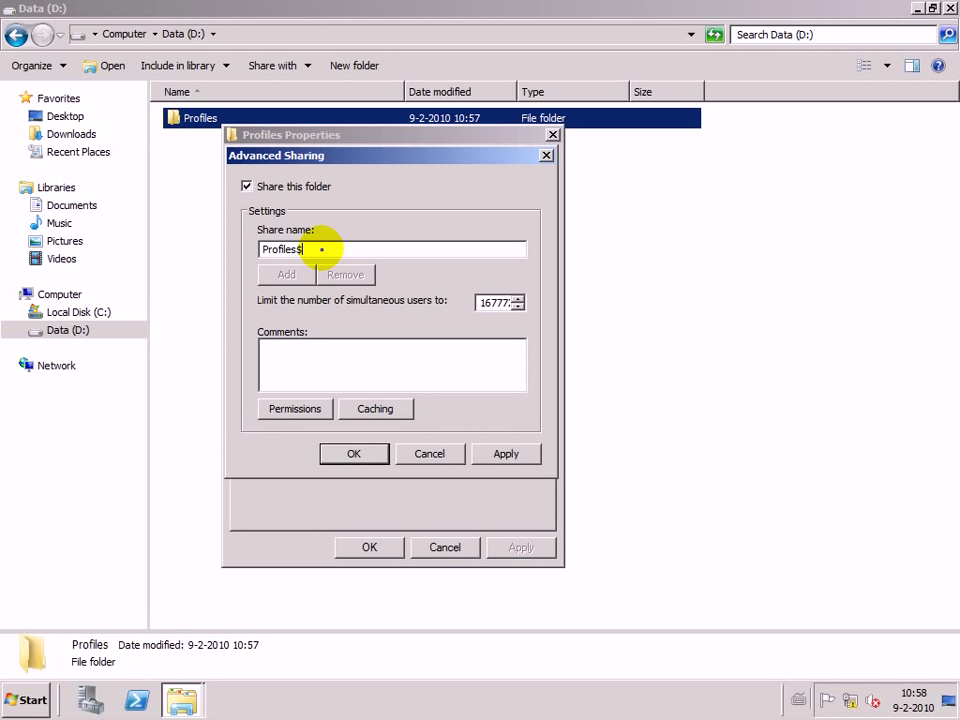
# - Remove the default entry from the Profiles$ share permissions and add Authenticated Users
pyautogui.click(294, 409)
pyautogui.click(494, 343)
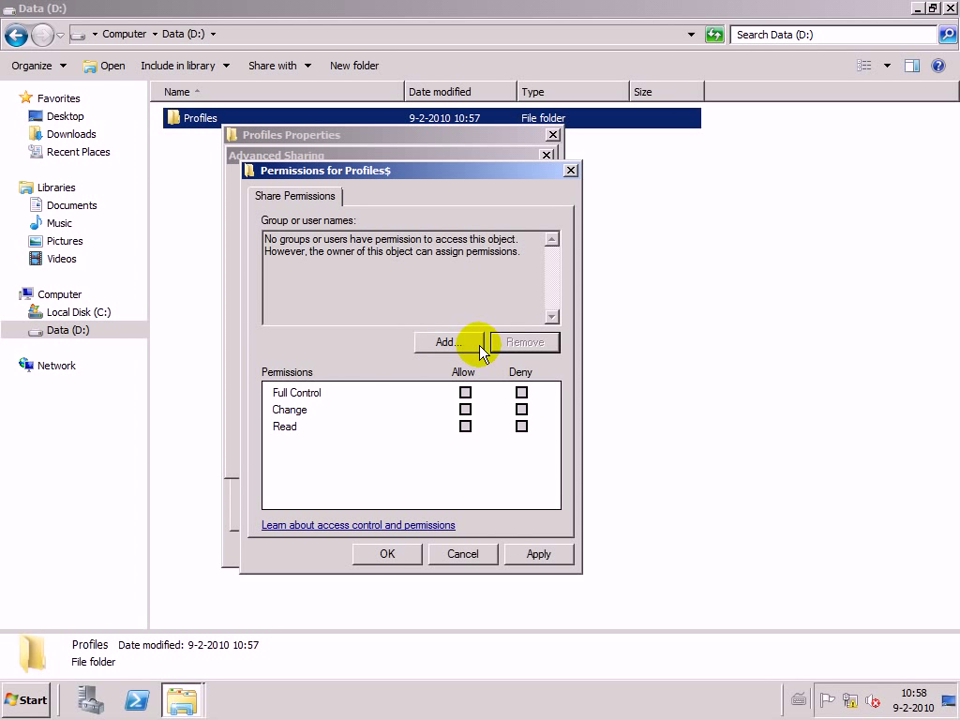
pyautogui.click(443, 344)
pyautogui.write('a')
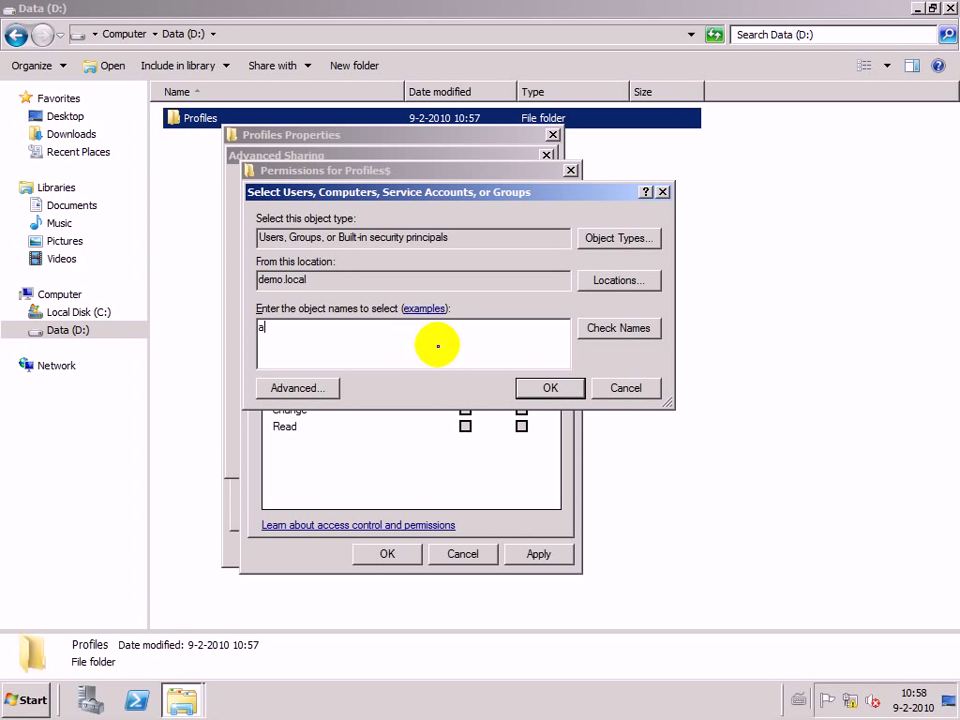
pyautogui.write('uthenticated users')
pyautogui.press('Return')
# - Add Domain Admins to the share permissions and allow them Full Control
pyautogui.click(439, 346)
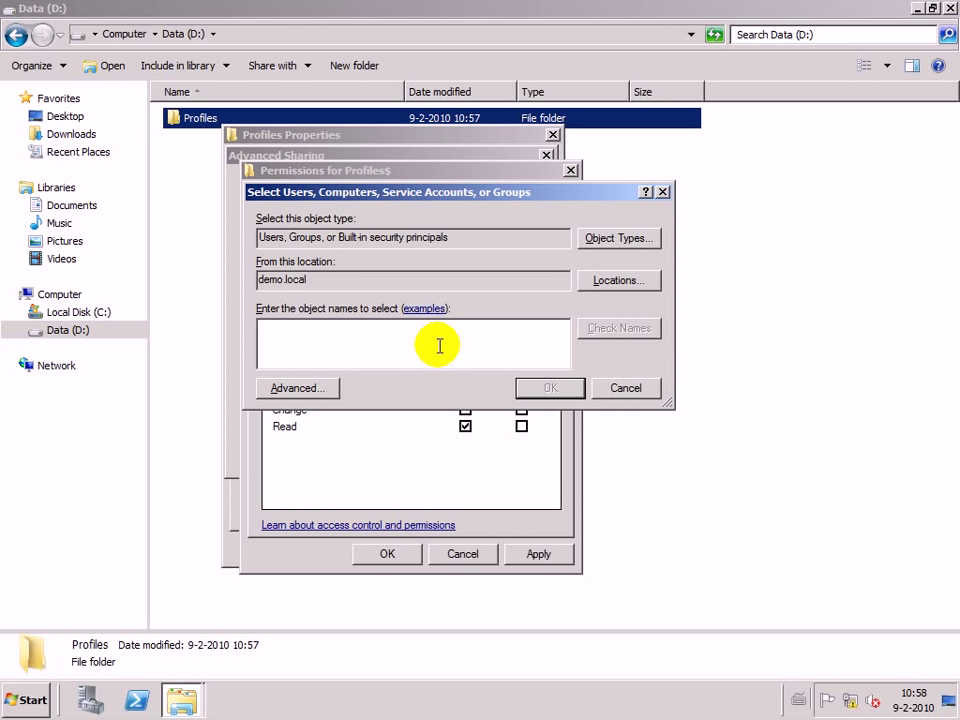
pyautogui.write('domain admi')
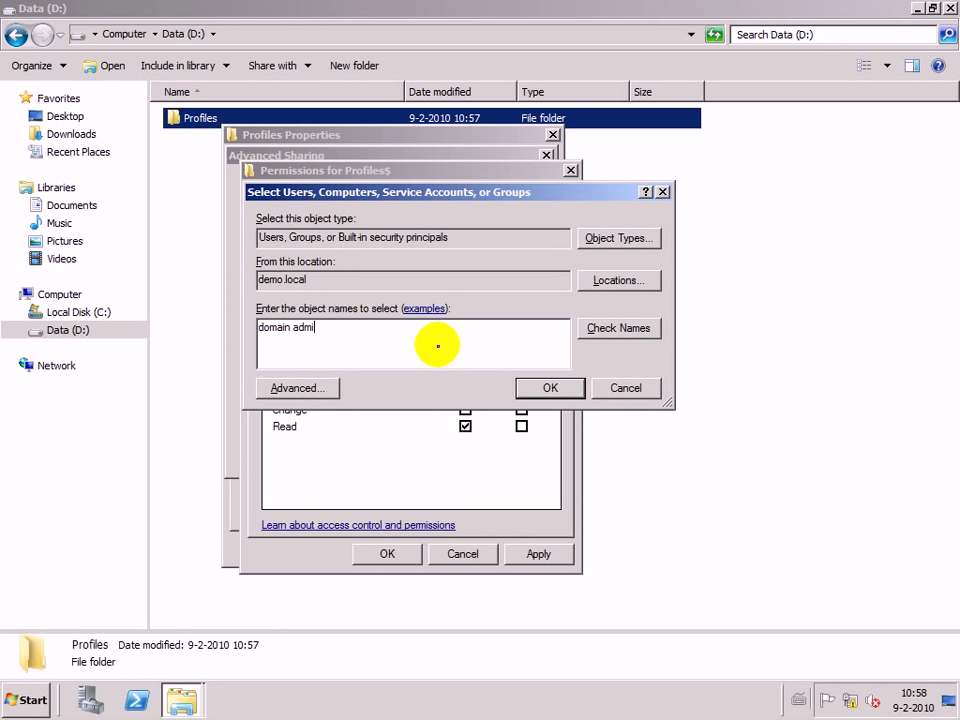
pyautogui.press('Return')
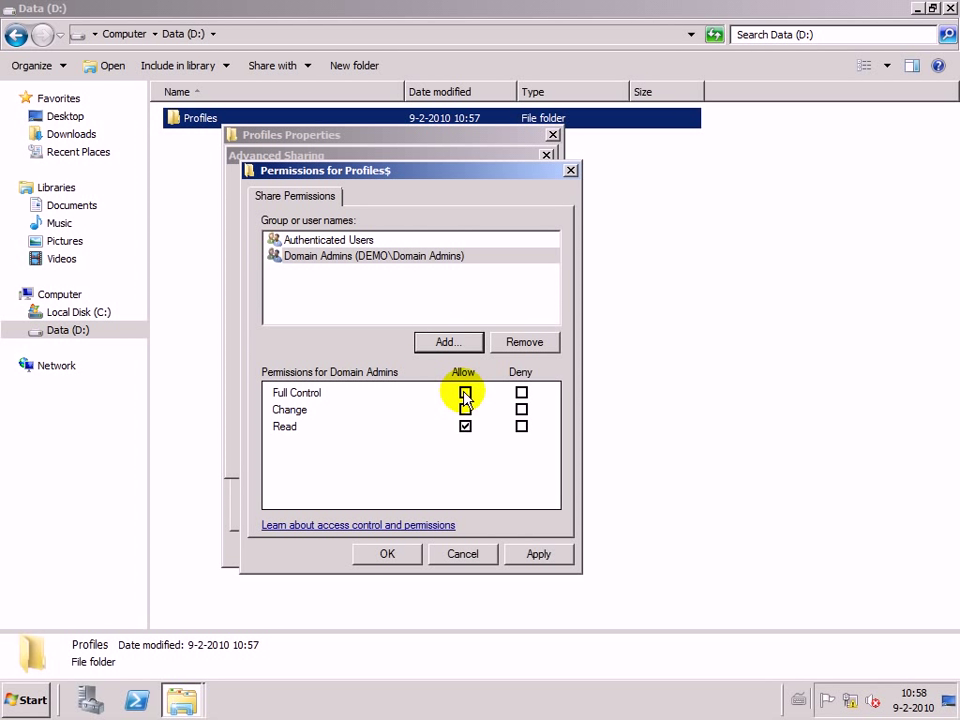
pyautogui.click(465, 394)
# - Check the Authenticated Users permissions, apply the share settings and close the folder's properties and the Explorer window
pyautogui.click(375, 240)
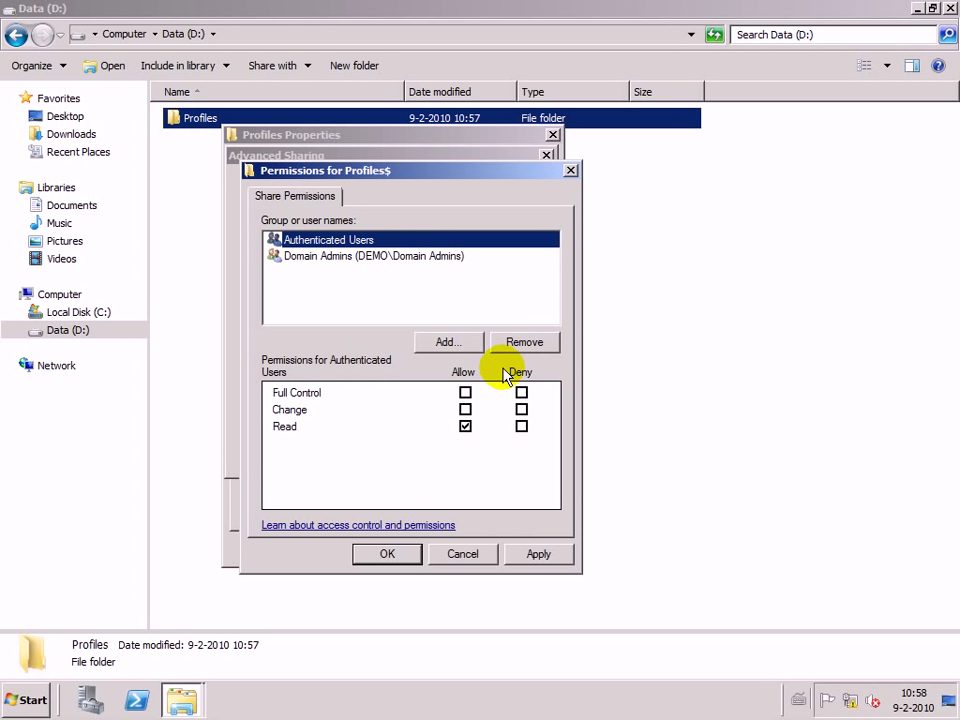
pyautogui.click(562, 556)
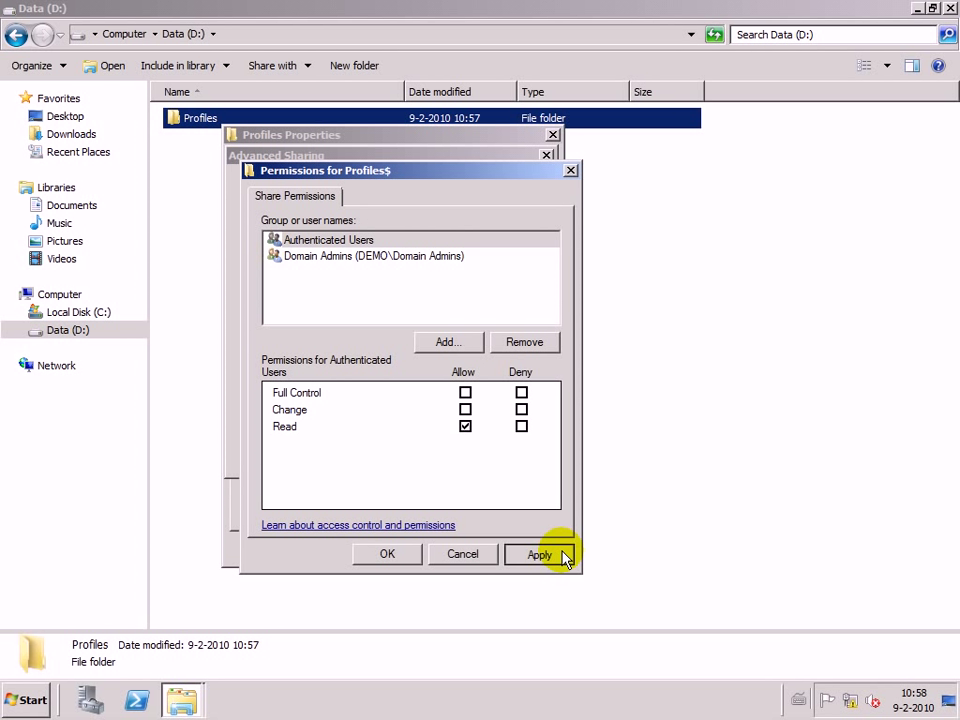
pyautogui.click(380, 555)
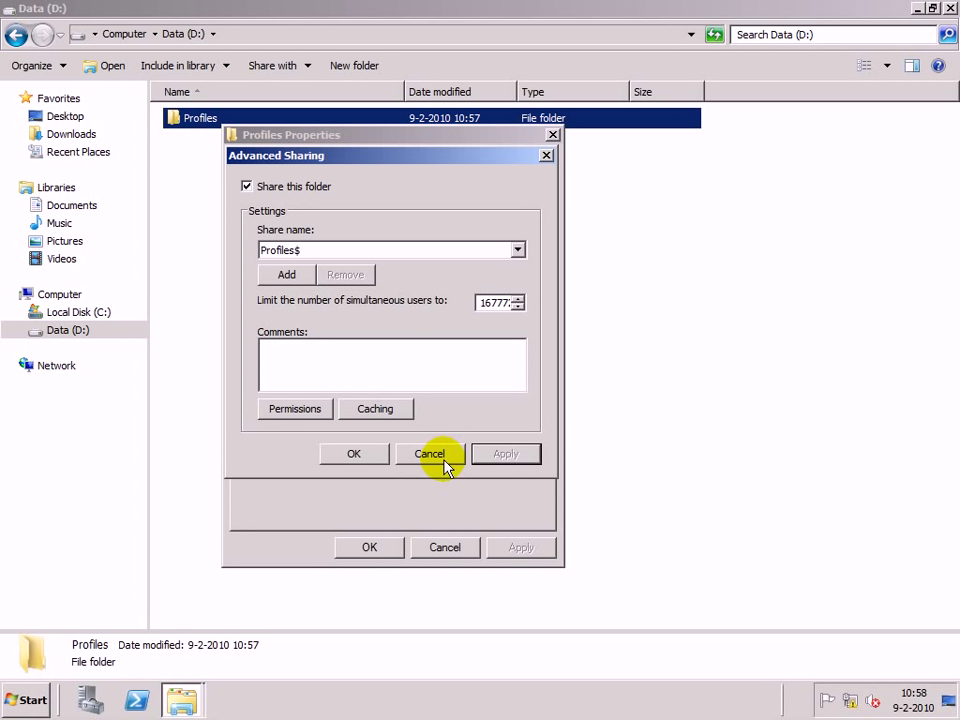
pyautogui.click(372, 455)
pyautogui.click(377, 551)
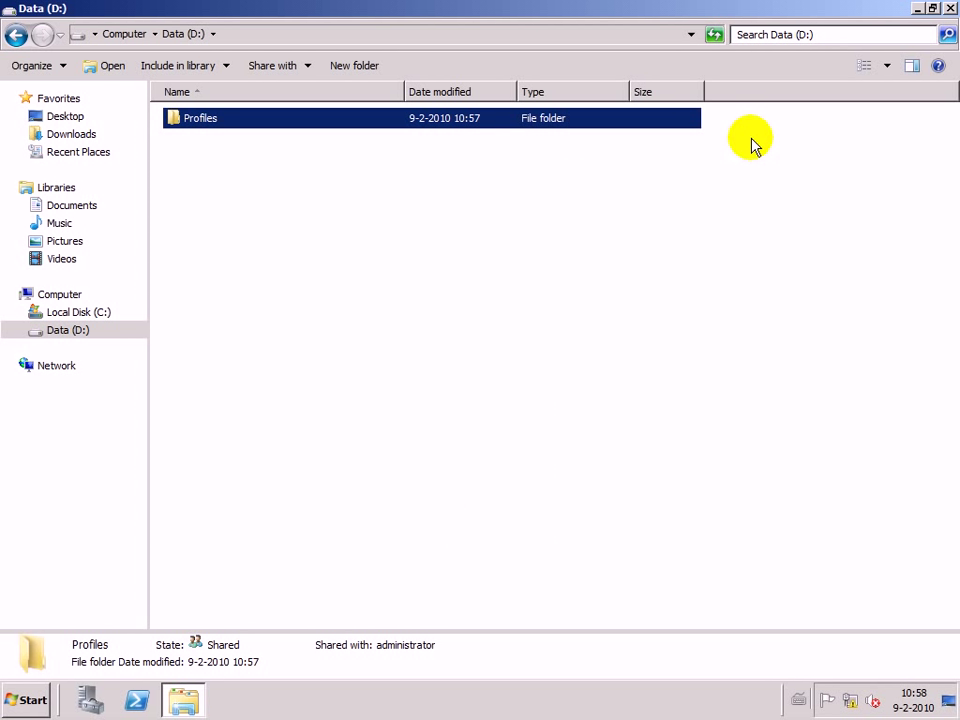
pyautogui.click(948, 9)
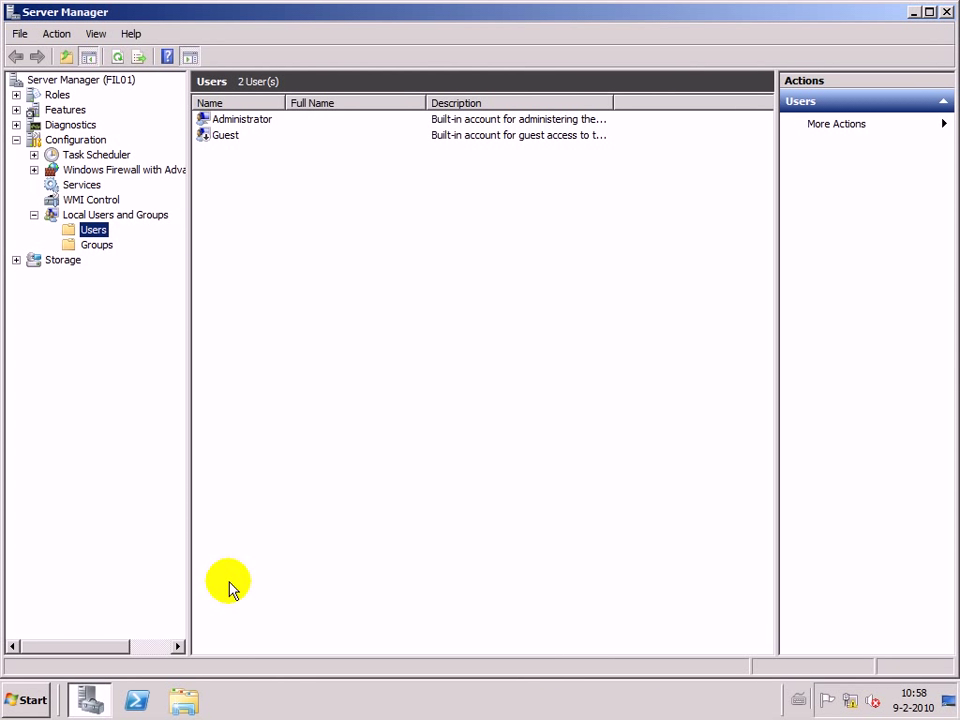
# - Create a local user named Mandatory, entering and confirming the account password, with no password change at next logon and Password never expires enabled
pyautogui.rightClick(88, 230)
pyautogui.click(118, 244)
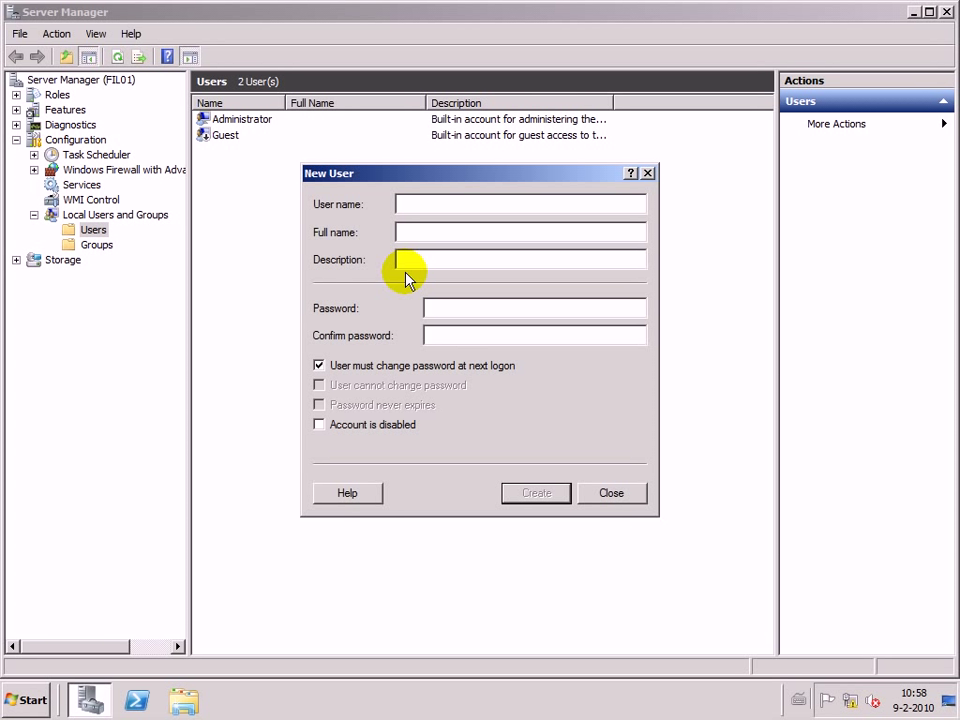
pyautogui.write('Mandatory')
pyautogui.press('Tab')
pyautogui.write('•••••••••')
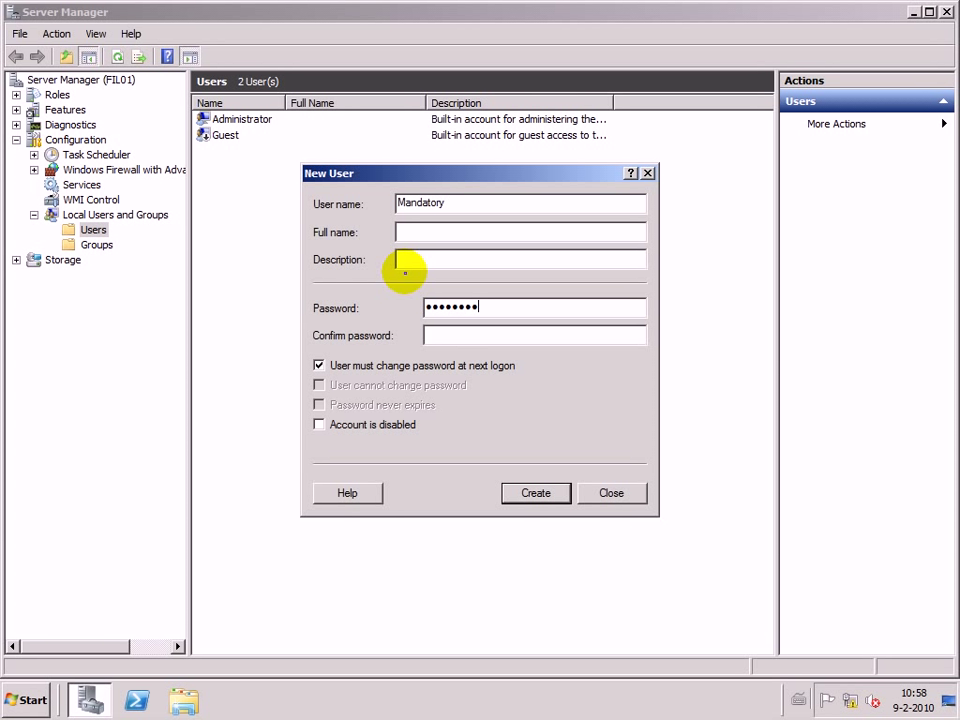
pyautogui.write('•••••••••')
pyautogui.click(360, 366)
pyautogui.click(381, 405)
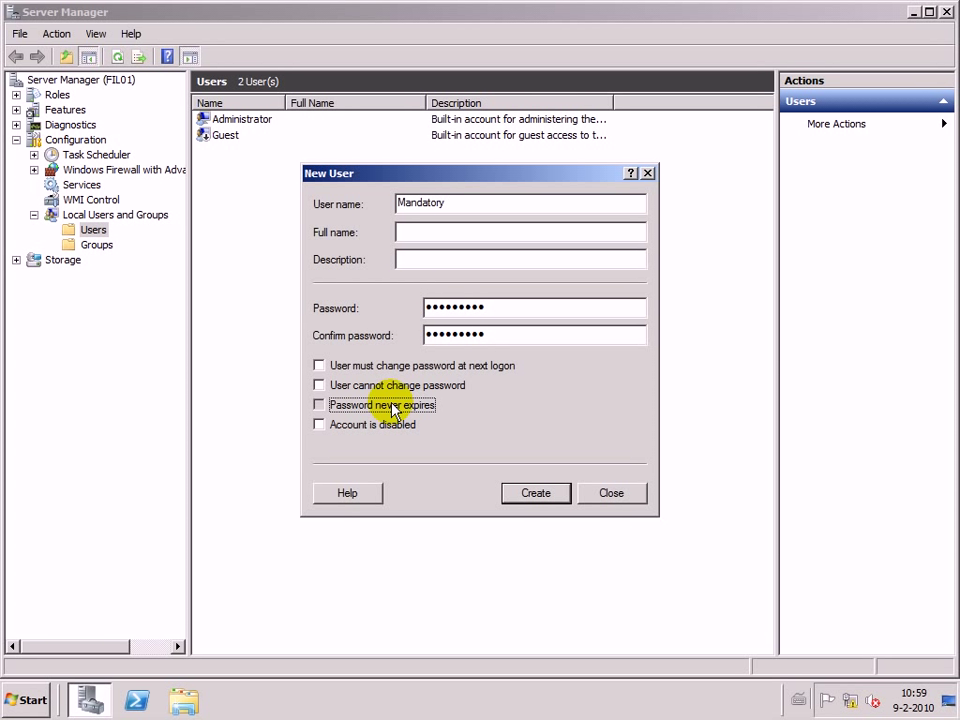
pyautogui.click(522, 490)
pyautogui.click(606, 493)
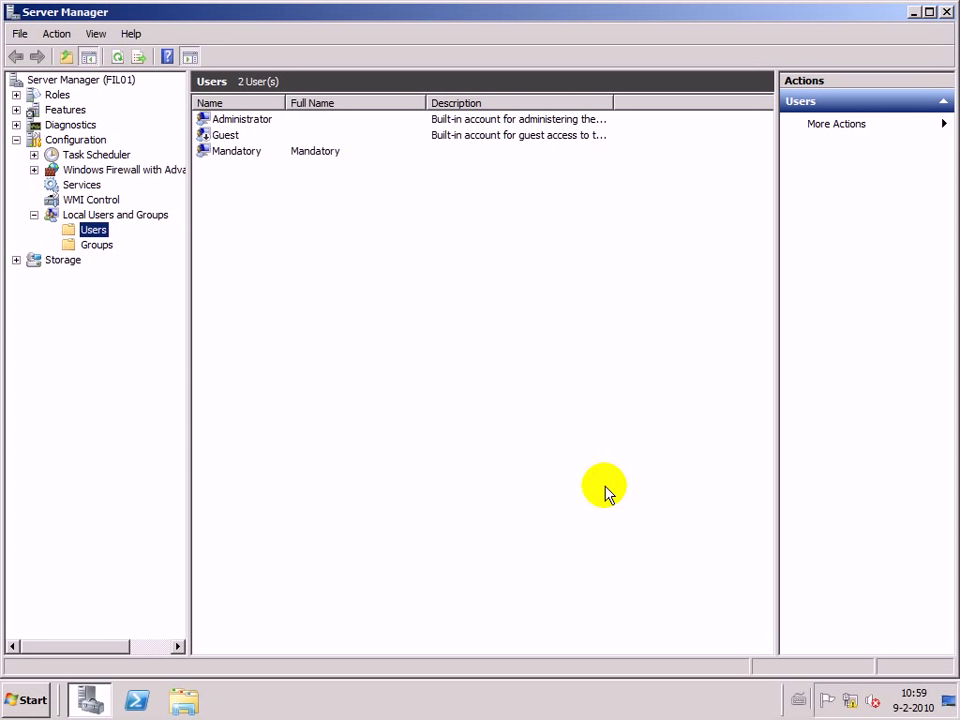
# - Add the Mandatory user to the Administrators group, apply the membership change and close Server Manager
pyautogui.rightClick(205, 139)
pyautogui.click(326, 161)
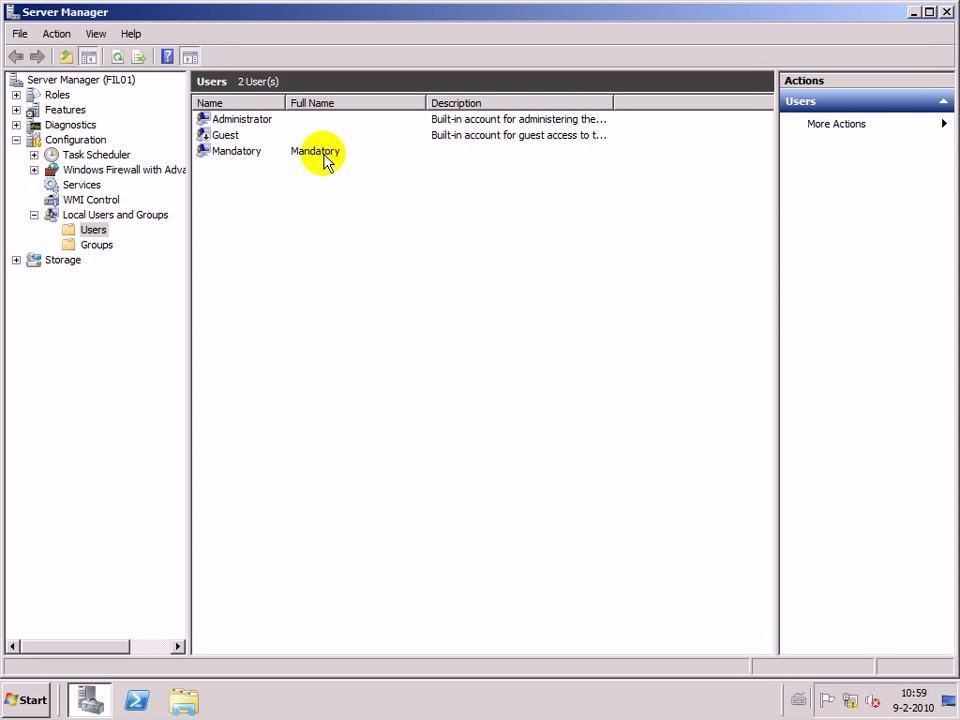
pyautogui.rightClick(326, 160)
pyautogui.click(372, 254)
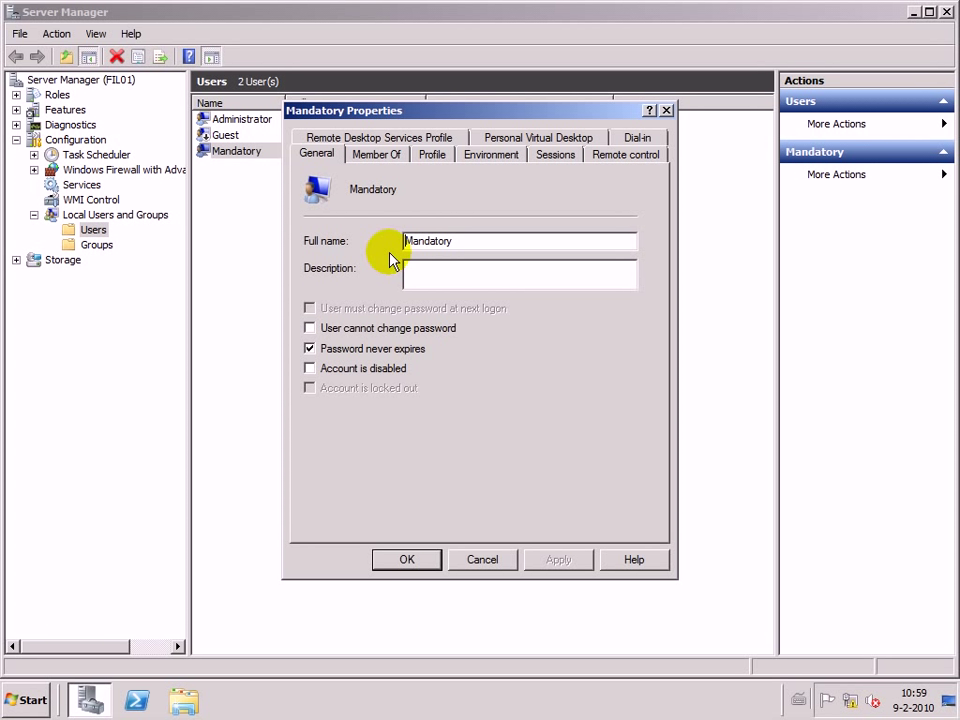
pyautogui.click(389, 158)
pyautogui.click(329, 481)
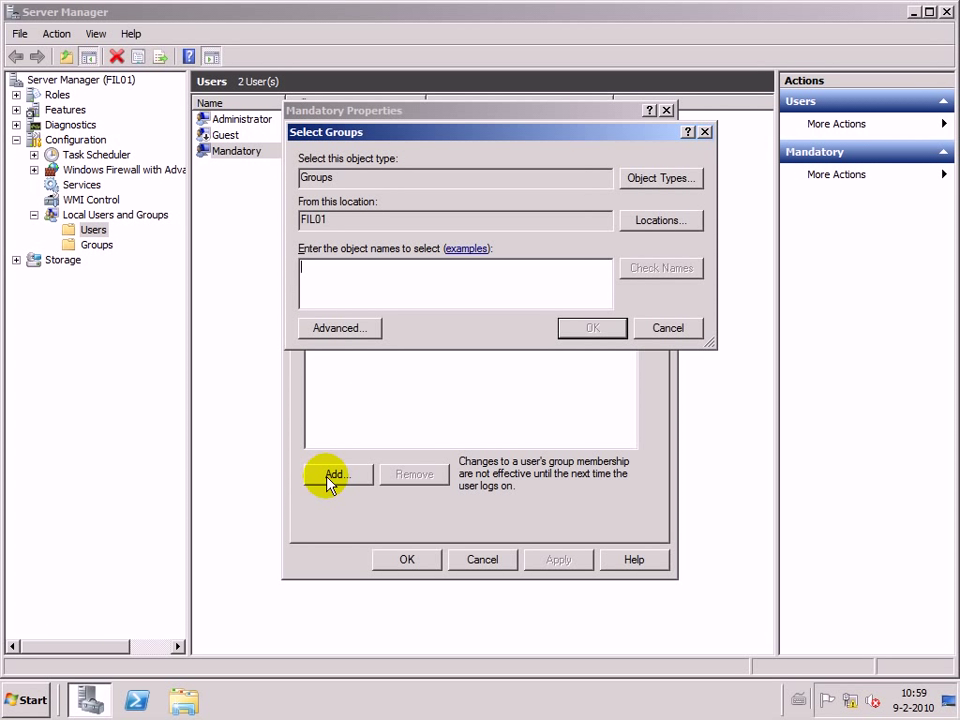
pyautogui.write('adm')
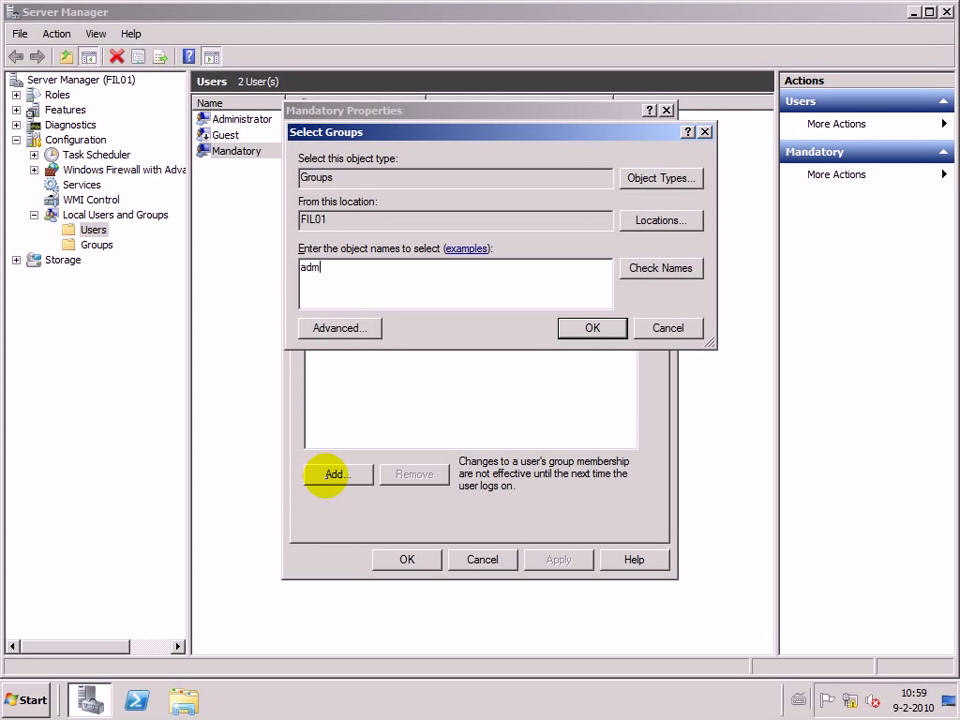
pyautogui.write('inistrators')
pyautogui.press('Return')
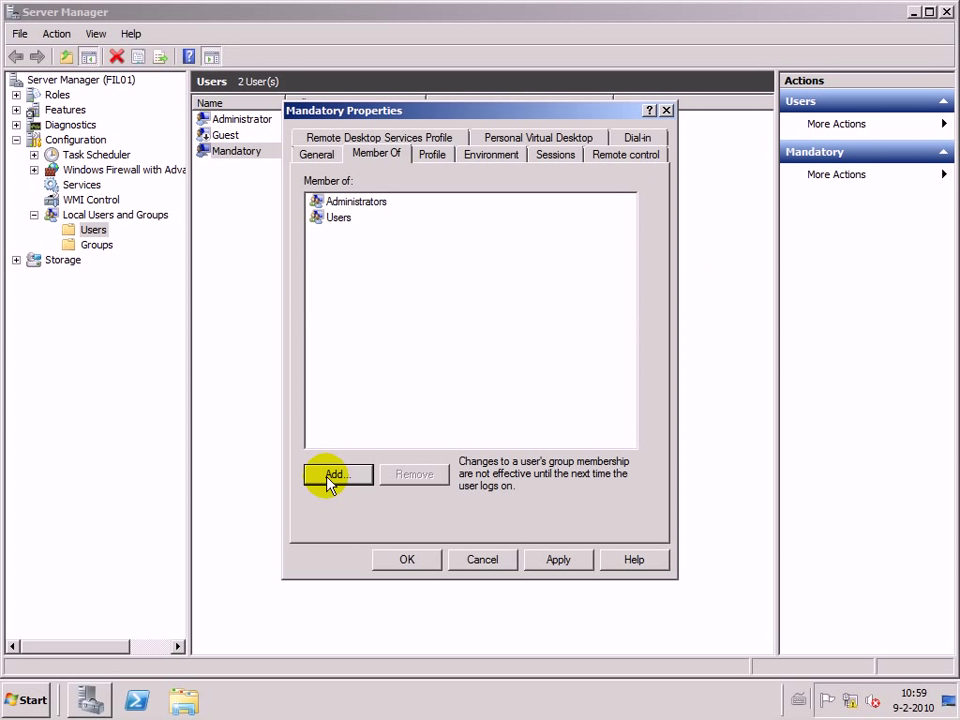
pyautogui.click(555, 560)
pyautogui.click(422, 566)
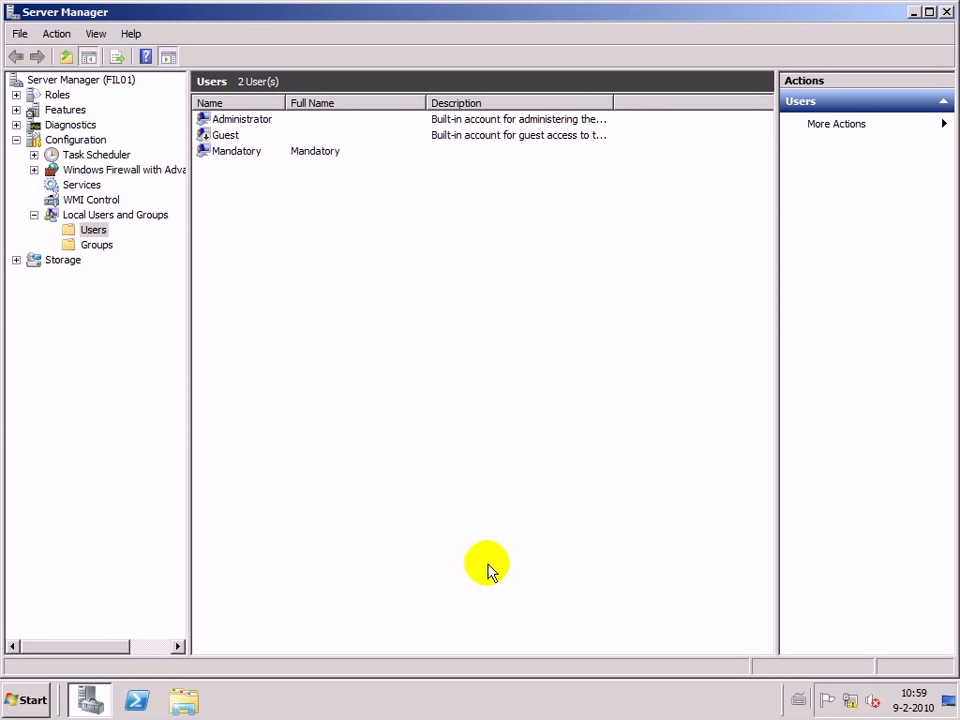
pyautogui.click(946, 12)
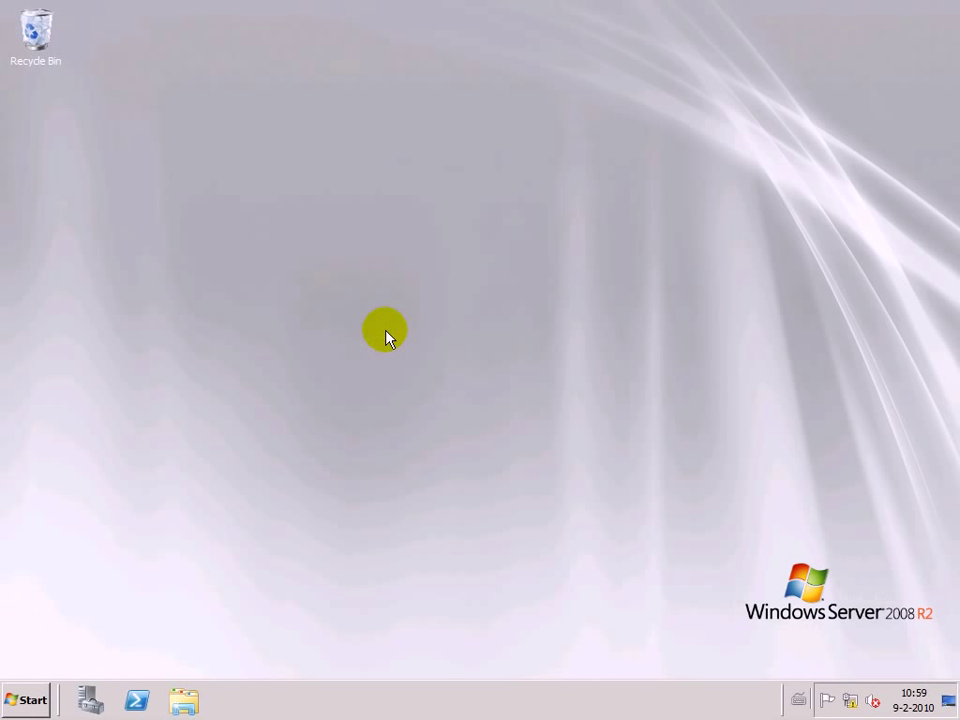
# - Log off the administrator session and log on as the local Mandatory user
pyautogui.click(22, 699)
pyautogui.click(256, 660)
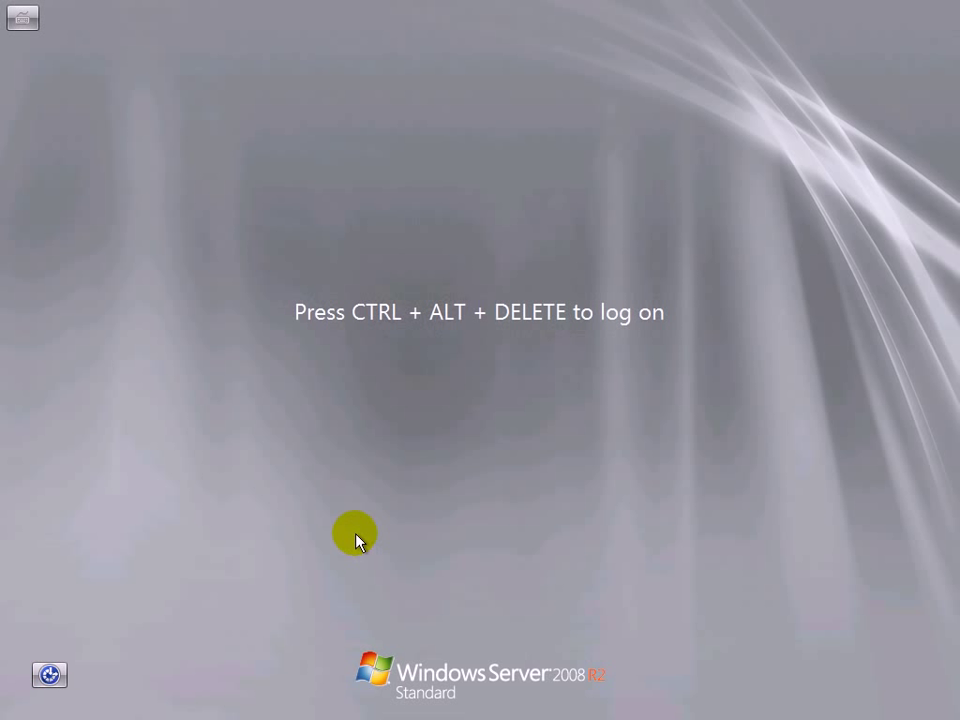
pyautogui.hotkey('ctrl', 'alt', 'Delete')
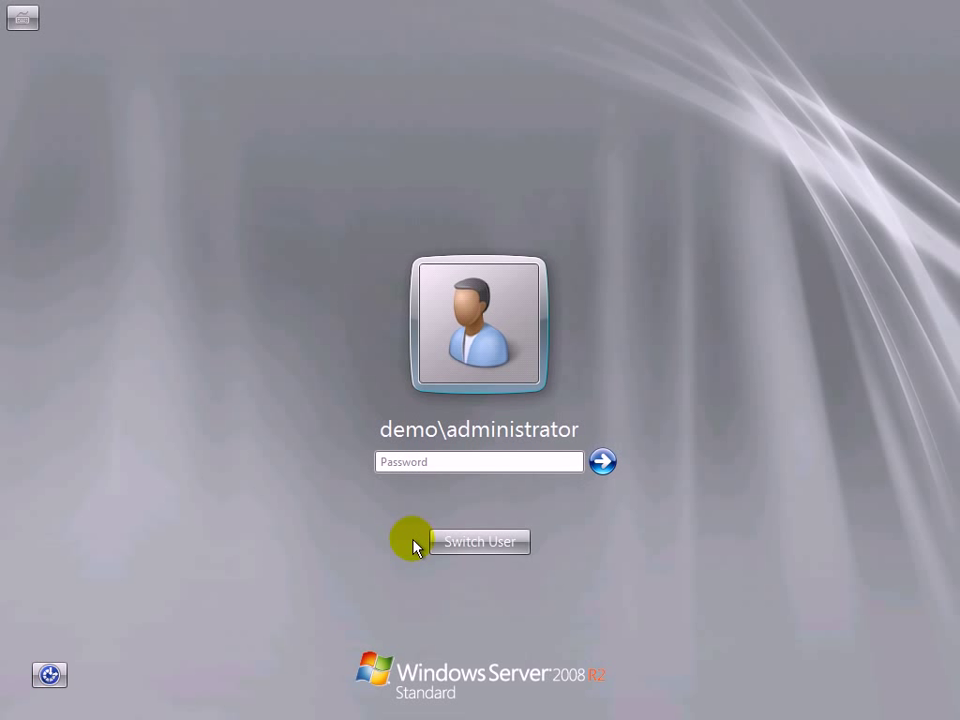
pyautogui.click(472, 543)
pyautogui.click(558, 416)
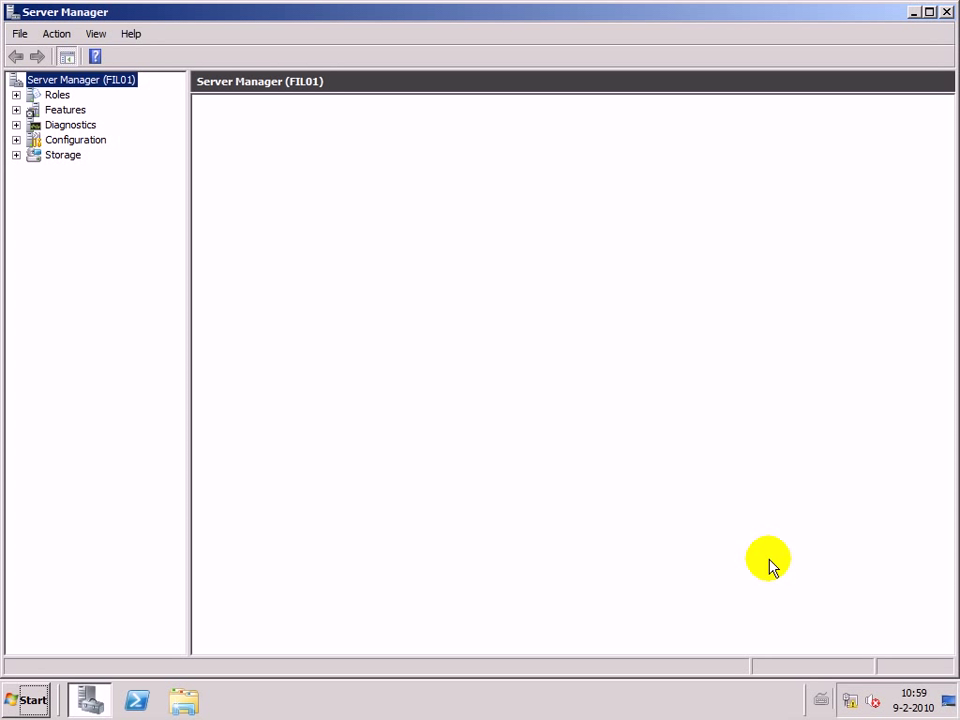
# - Close Server Manager, log off the Mandatory session and log back on as the domain administrator
pyautogui.click(943, 13)
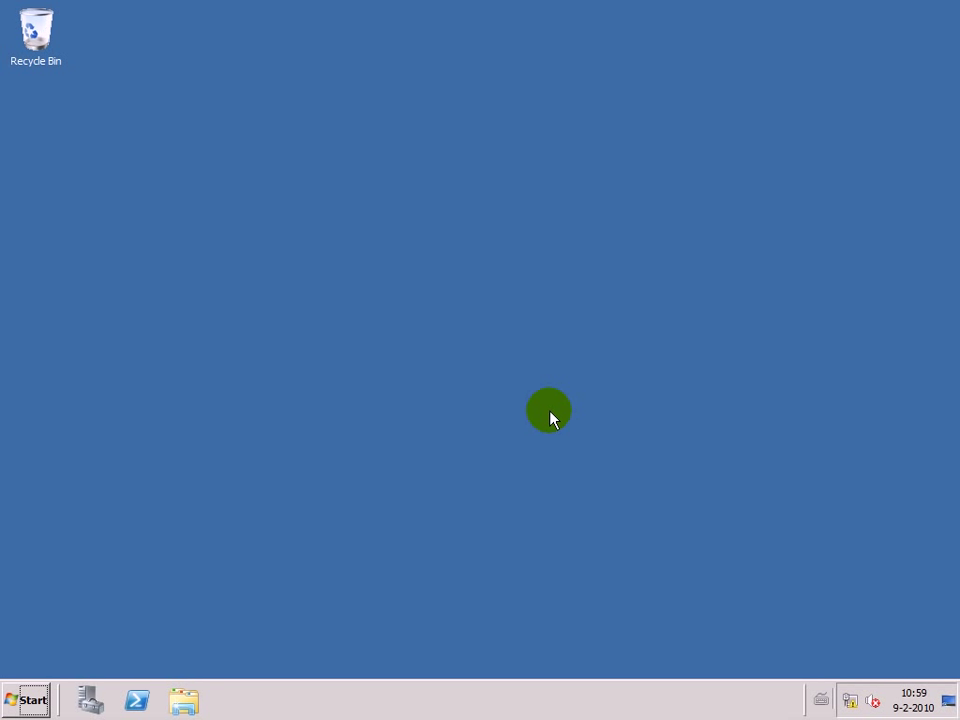
pyautogui.click(22, 697)
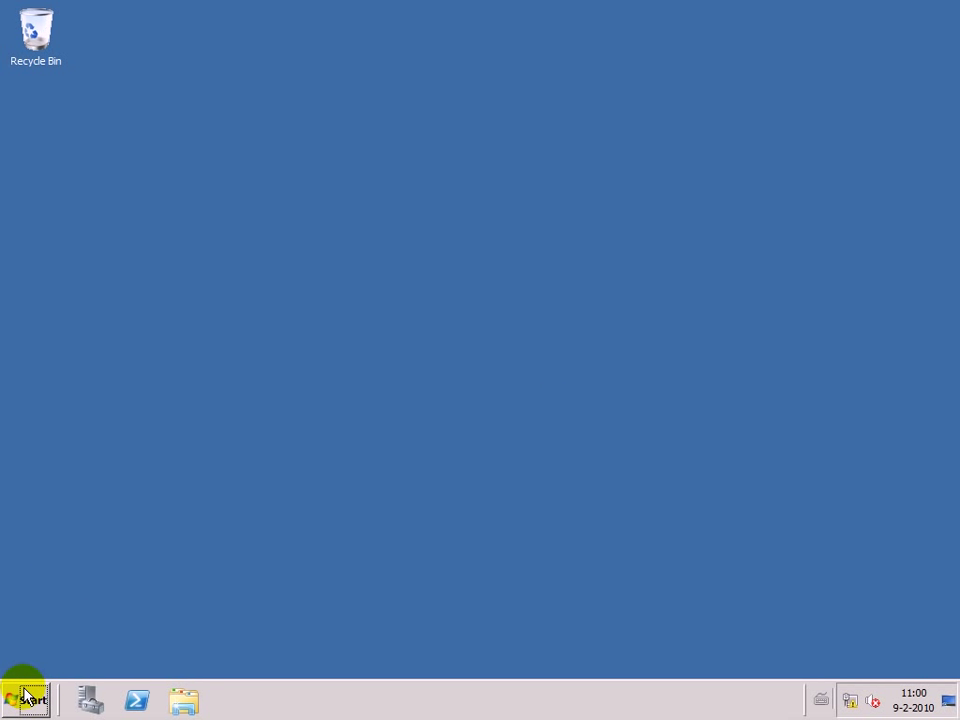
pyautogui.click(263, 660)
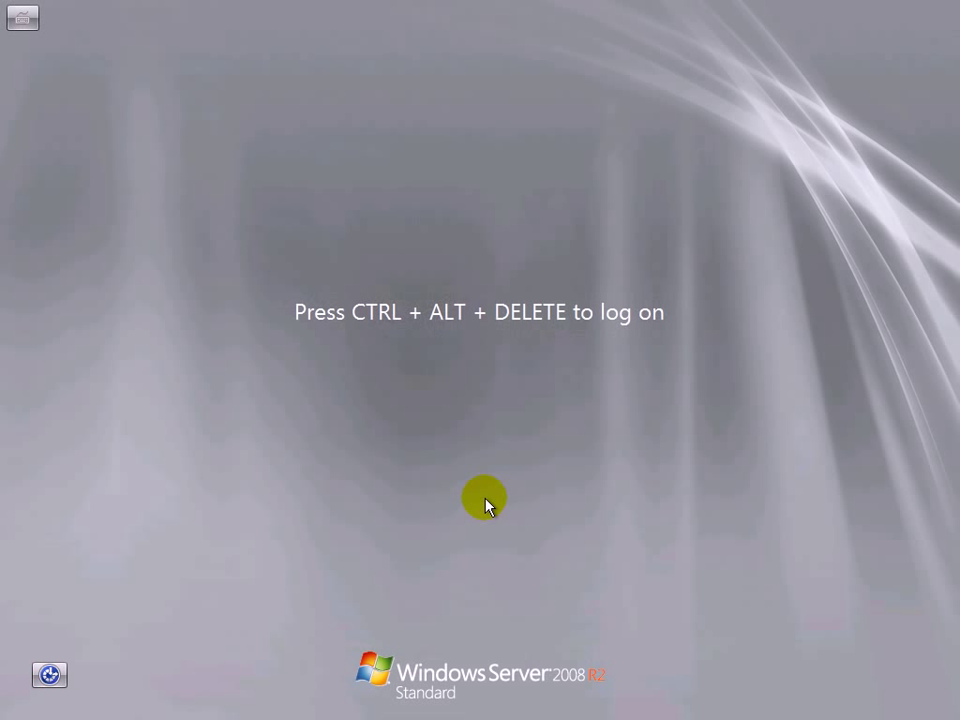
pyautogui.hotkey('ctrl', 'alt', 'Delete')
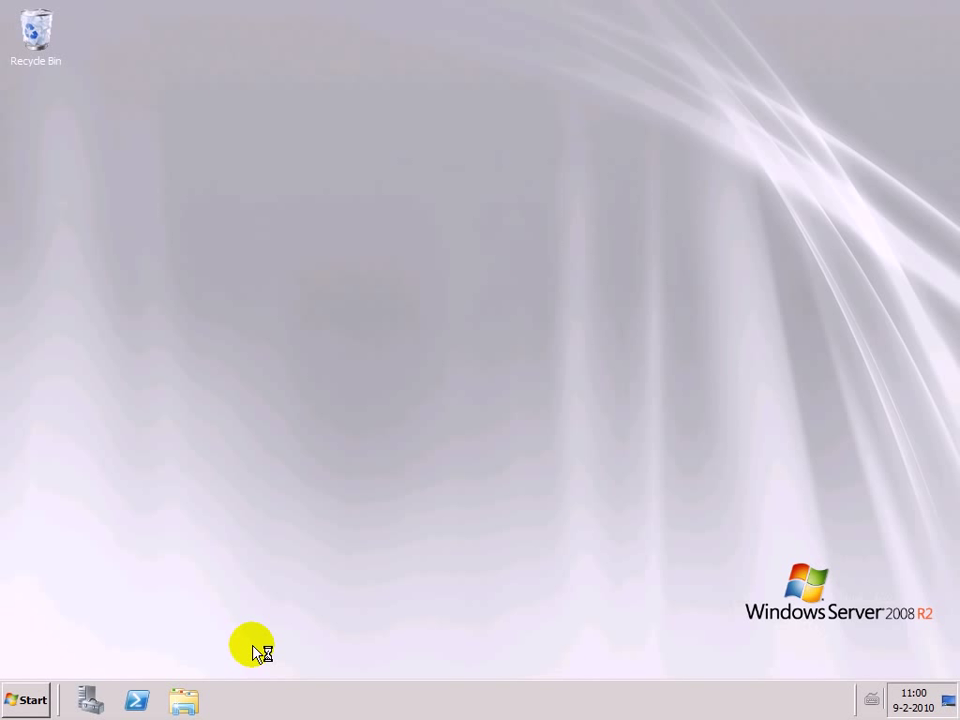
# - Open the C:\Users\Mandatory profile folder in Windows Explorer
pyautogui.click(184, 706)
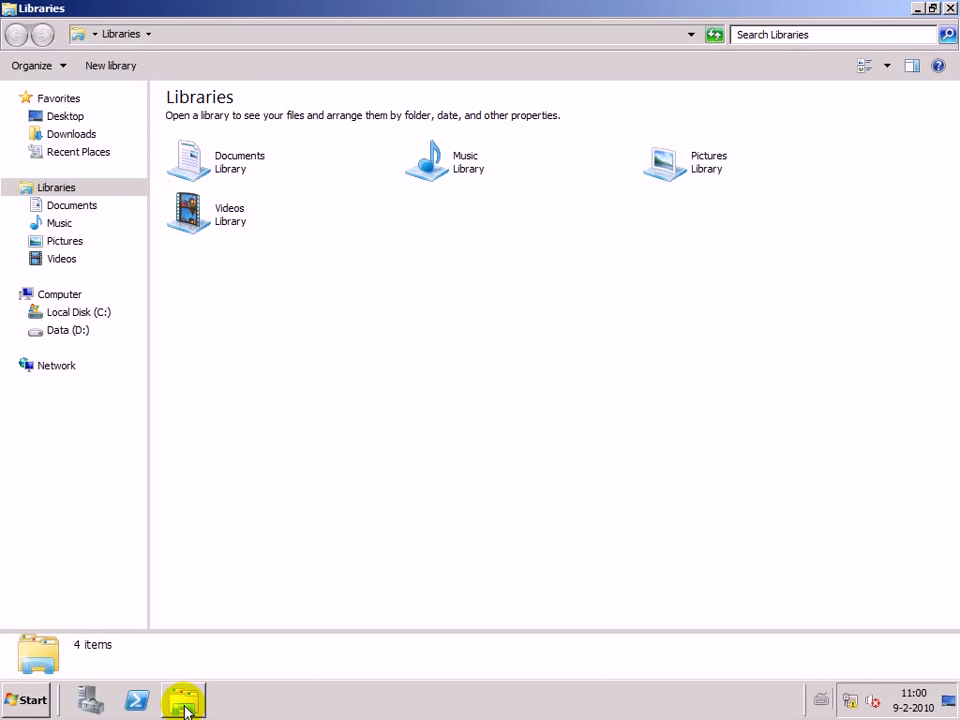
pyautogui.click(75, 314)
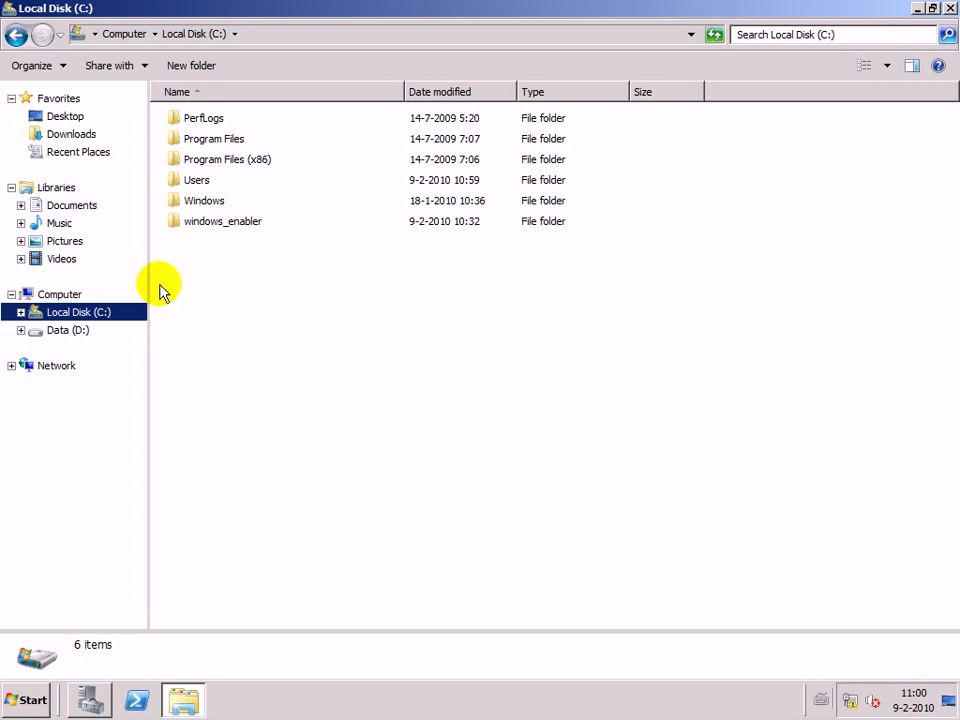
pyautogui.click(198, 182)
pyautogui.doubleClick(198, 182)
pyautogui.doubleClick(225, 161)
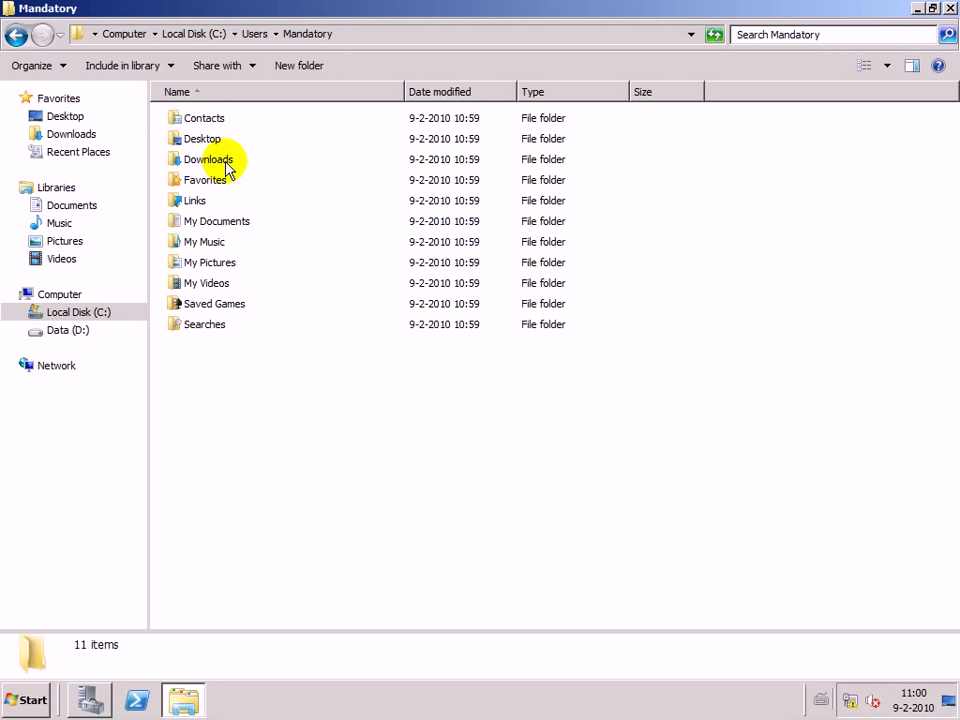
# - Set the folder options to show hidden files, known file extensions and protected operating system files, and apply them
pyautogui.click(40, 65)
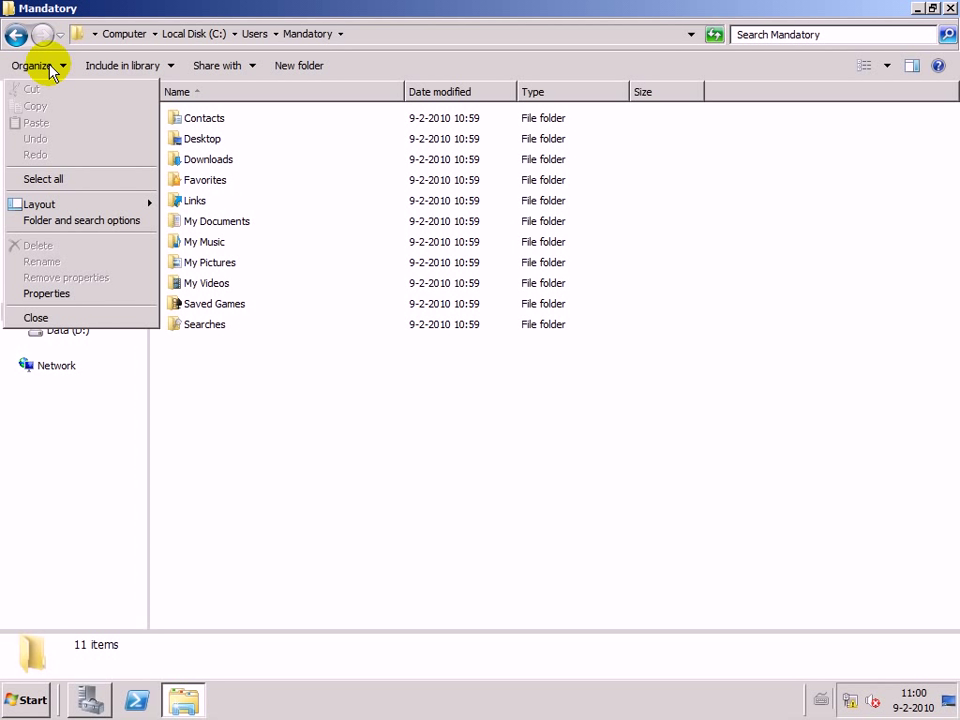
pyautogui.click(92, 220)
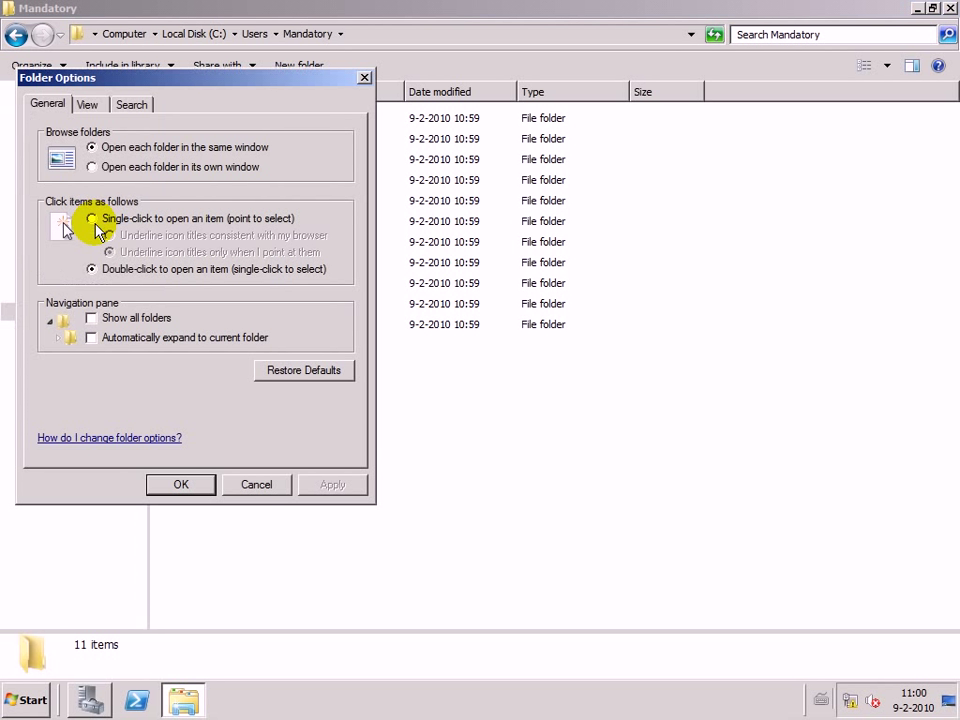
pyautogui.click(88, 104)
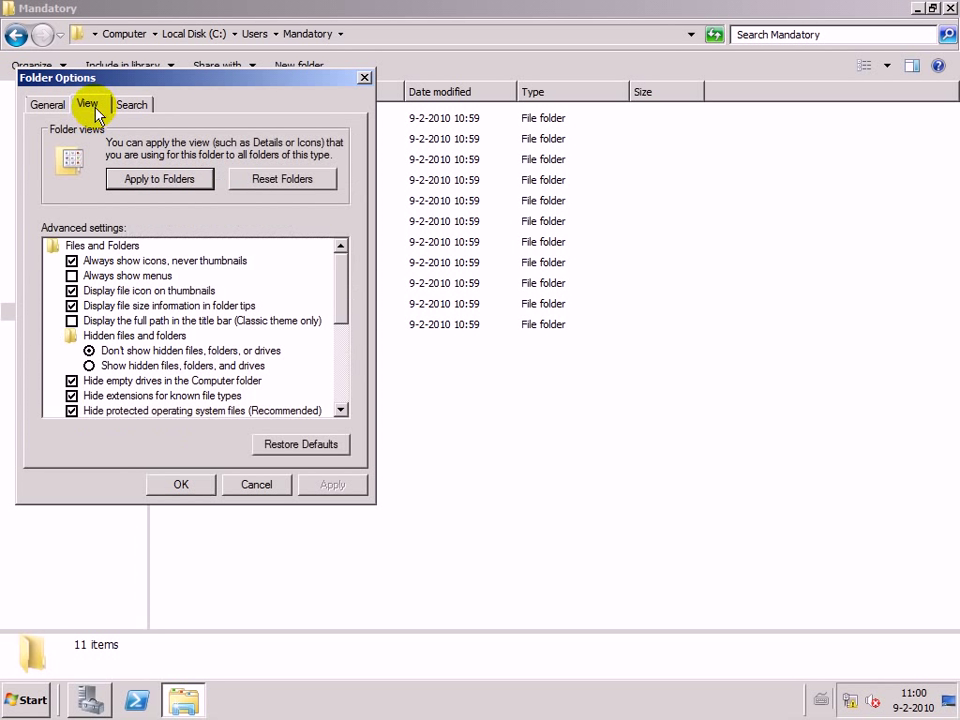
pyautogui.click(93, 366)
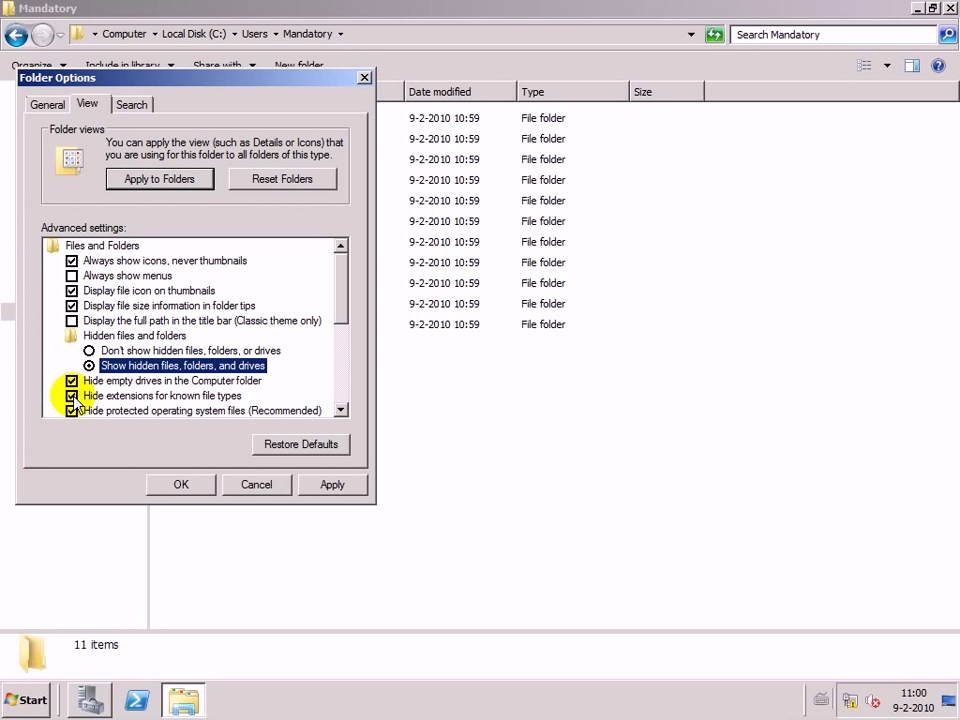
pyautogui.click(72, 396)
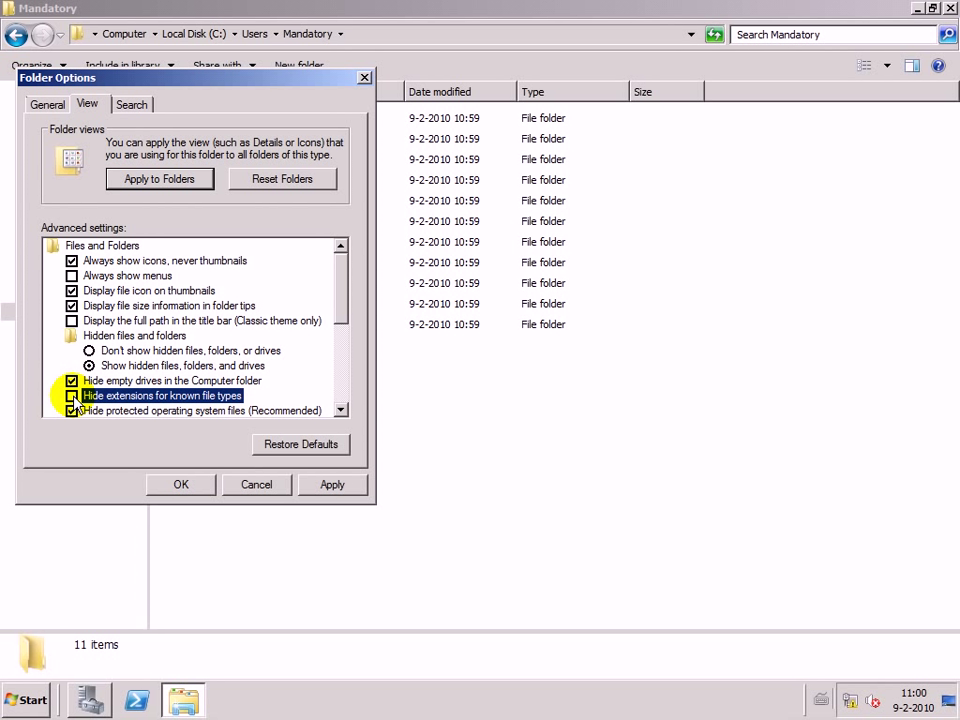
pyautogui.click(72, 411)
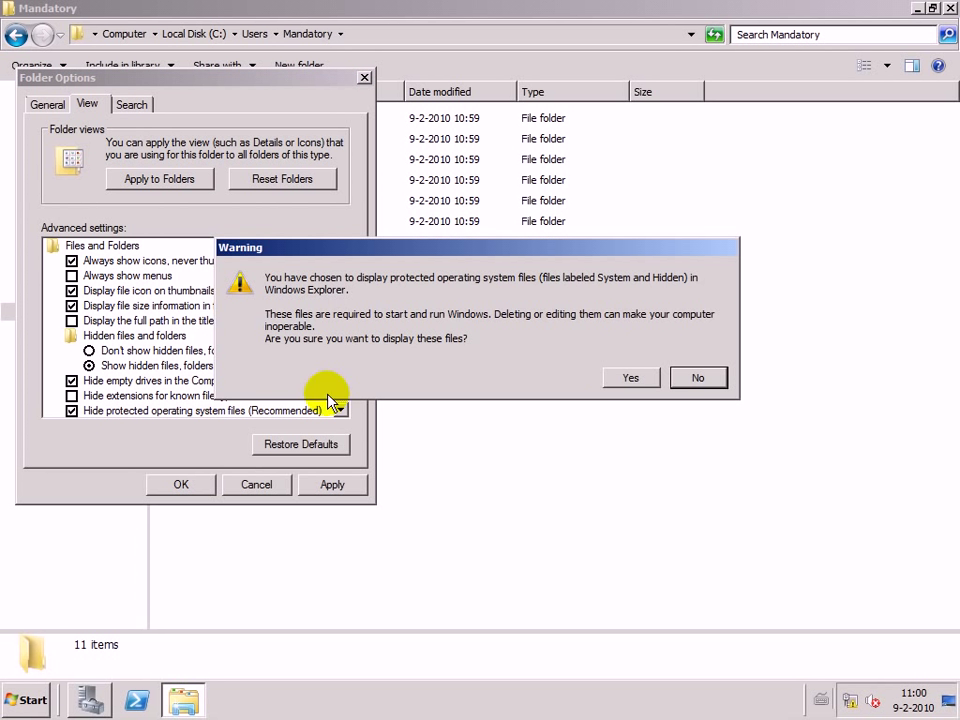
pyautogui.click(634, 378)
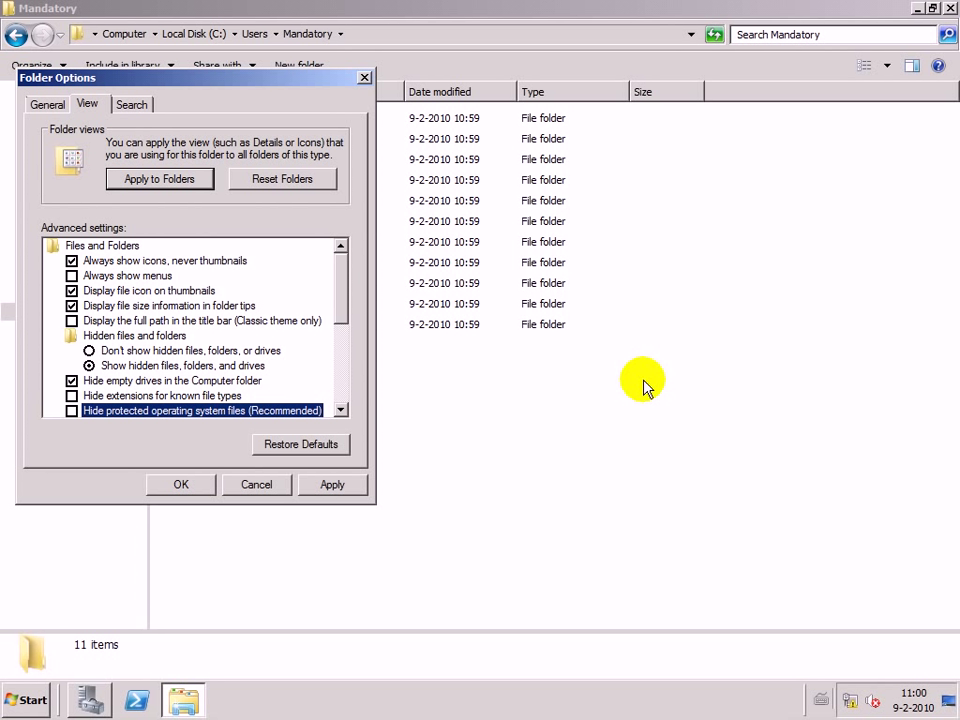
pyautogui.click(333, 487)
pyautogui.click(182, 485)
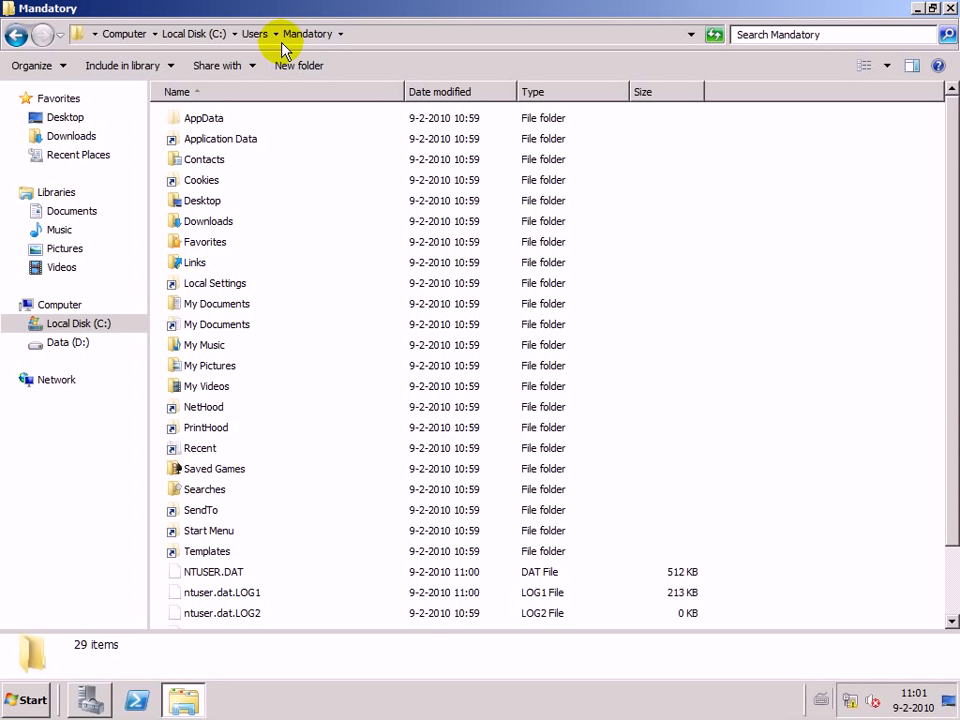
# - Copy the Mandatory profile folder from C:\Users into D:\Profiles and rename the copy Mandatory.v2
pyautogui.click(257, 34)
pyautogui.rightClick(194, 222)
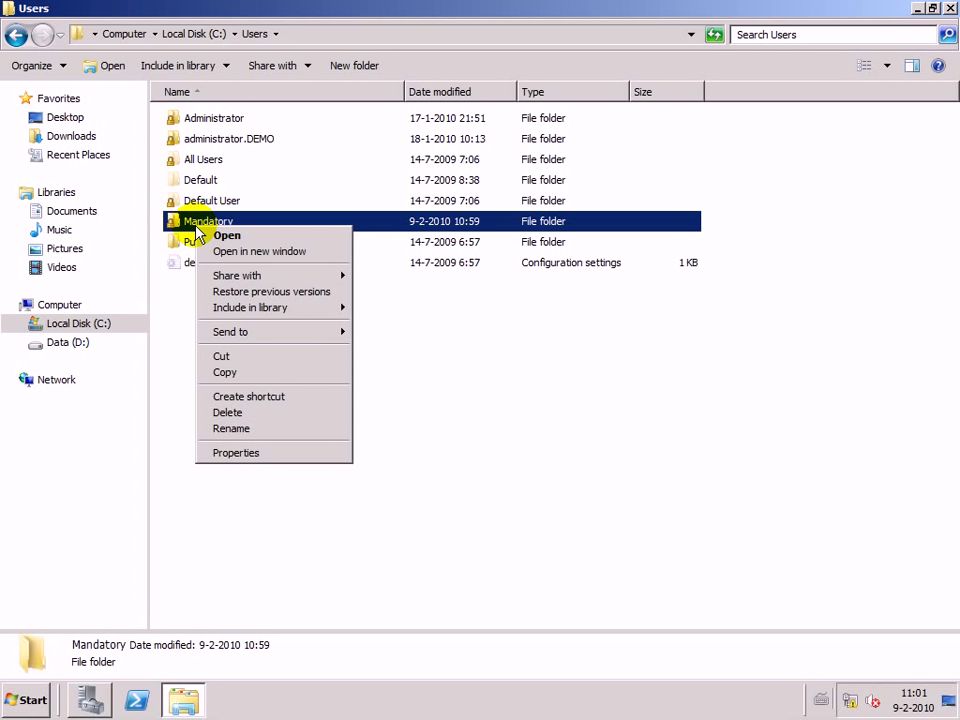
pyautogui.click(240, 376)
pyautogui.click(60, 342)
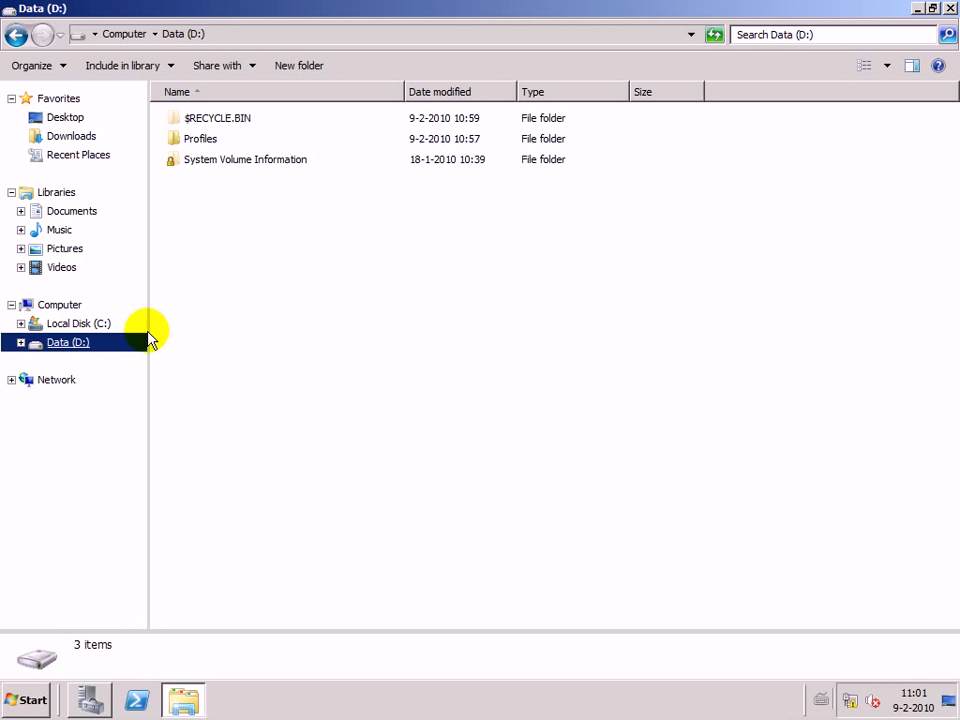
pyautogui.rightClick(214, 252)
pyautogui.doubleClick(193, 140)
pyautogui.rightClick(210, 180)
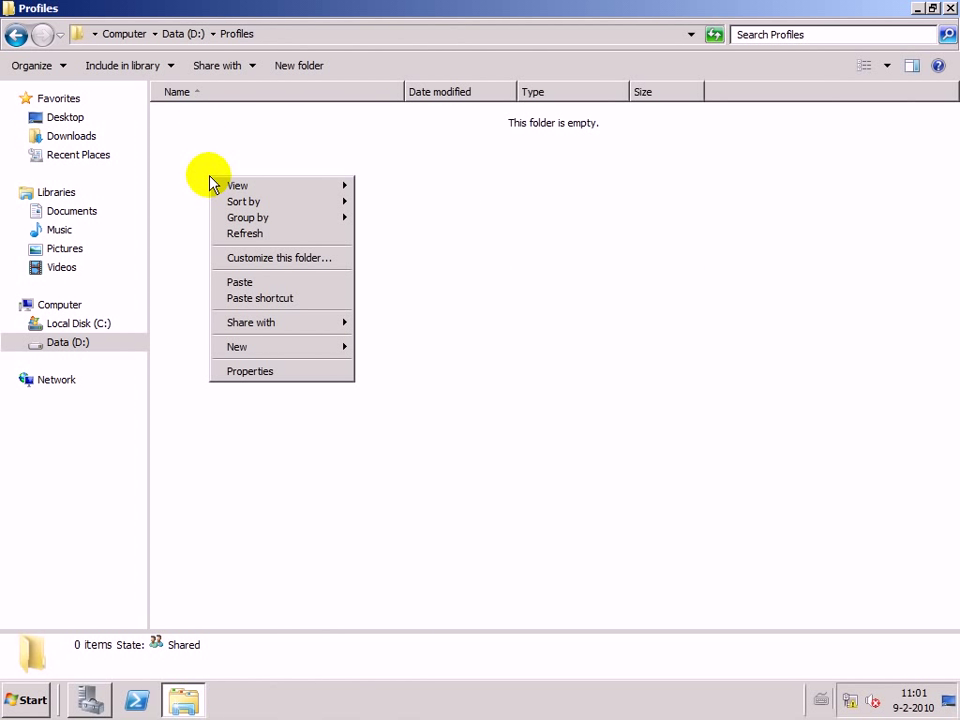
pyautogui.click(240, 283)
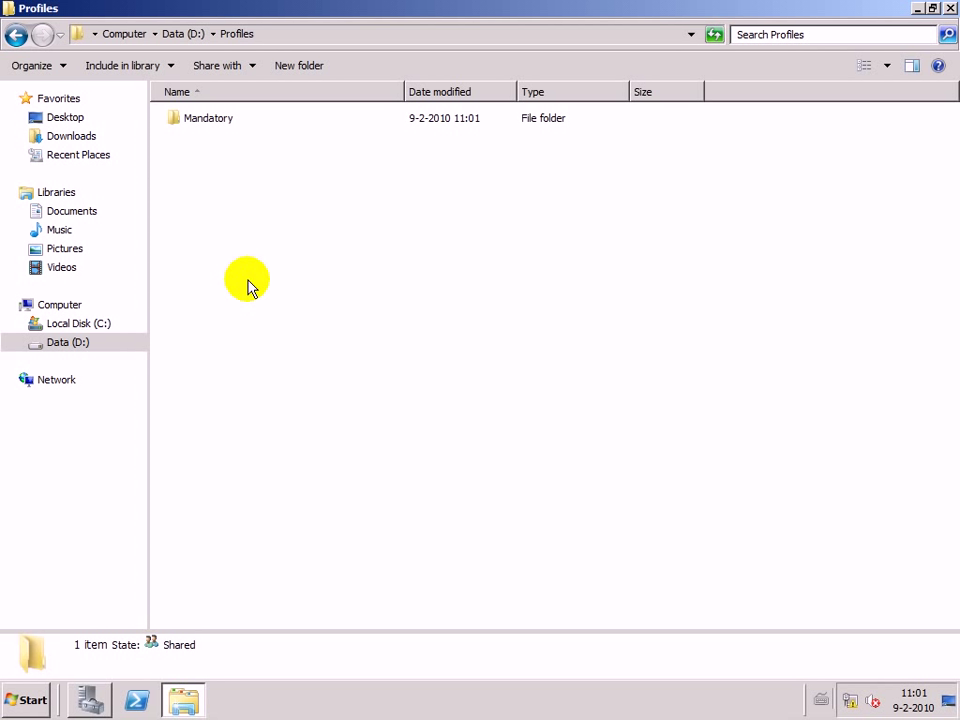
pyautogui.click(194, 122)
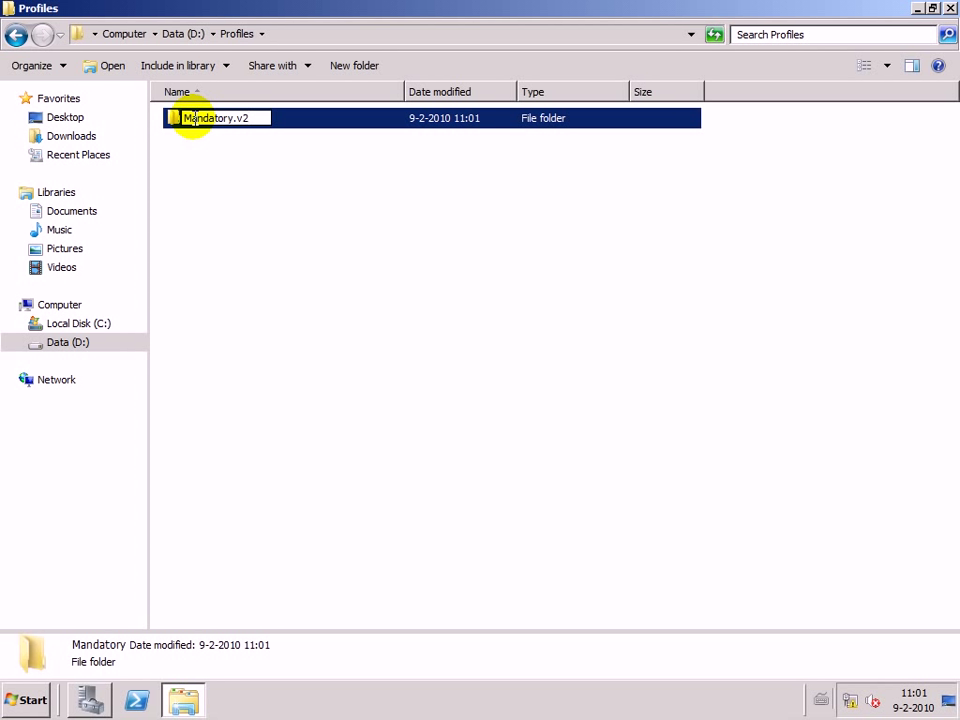
pyautogui.press('Return')
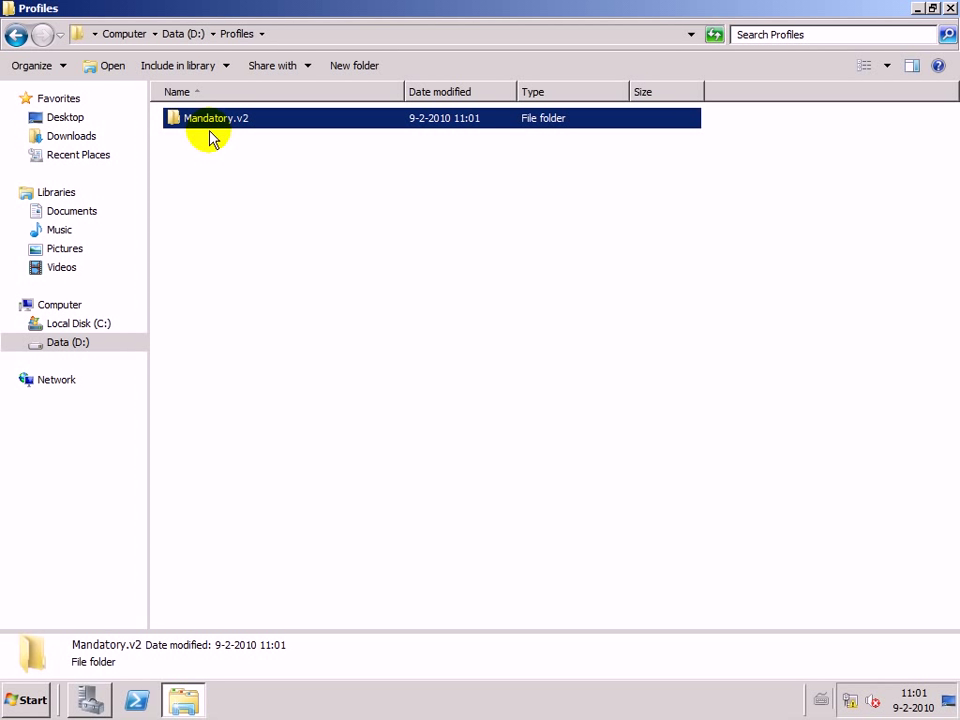
# - Open the Mandatory.v2 folder, select its NTUSER.DAT file and start the Registry Editor (regedit)
pyautogui.doubleClick(206, 120)
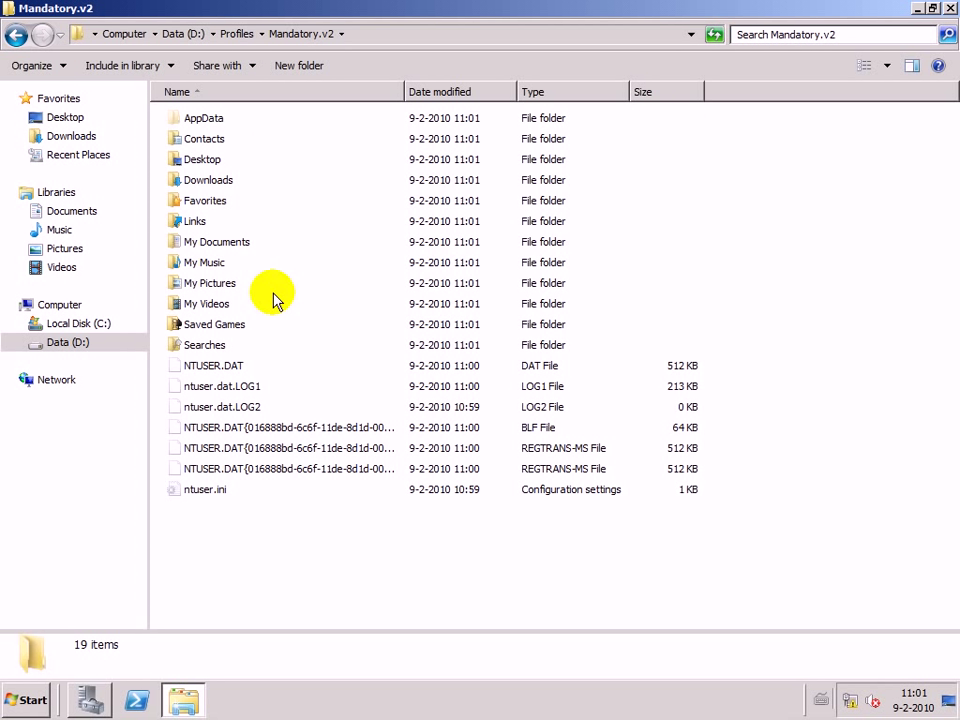
pyautogui.click(240, 366)
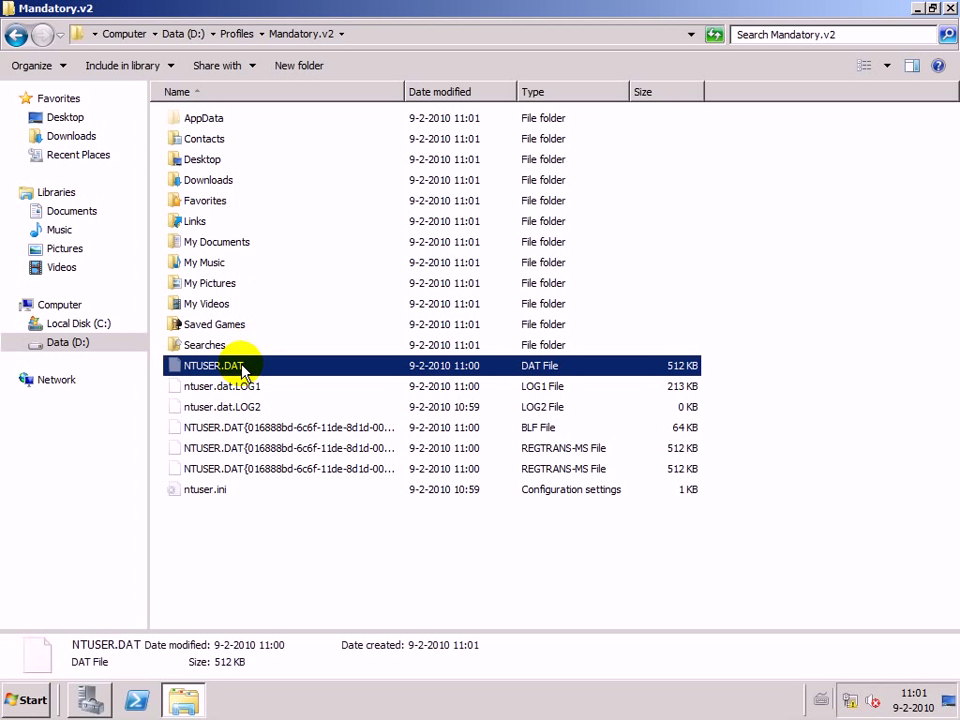
pyautogui.click(33, 700)
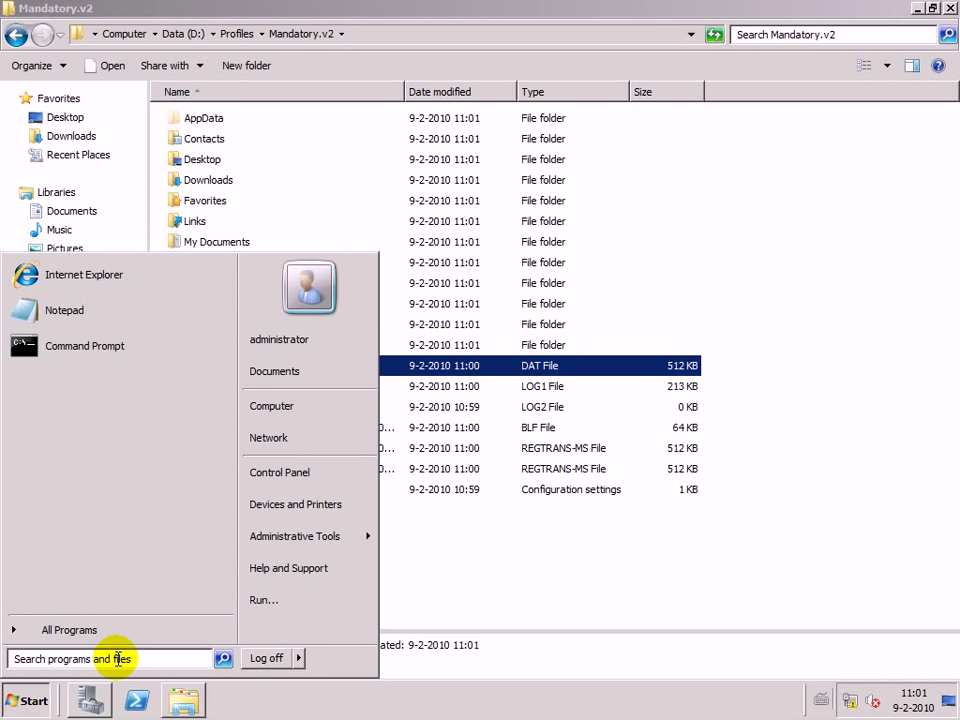
pyautogui.write('regedit')
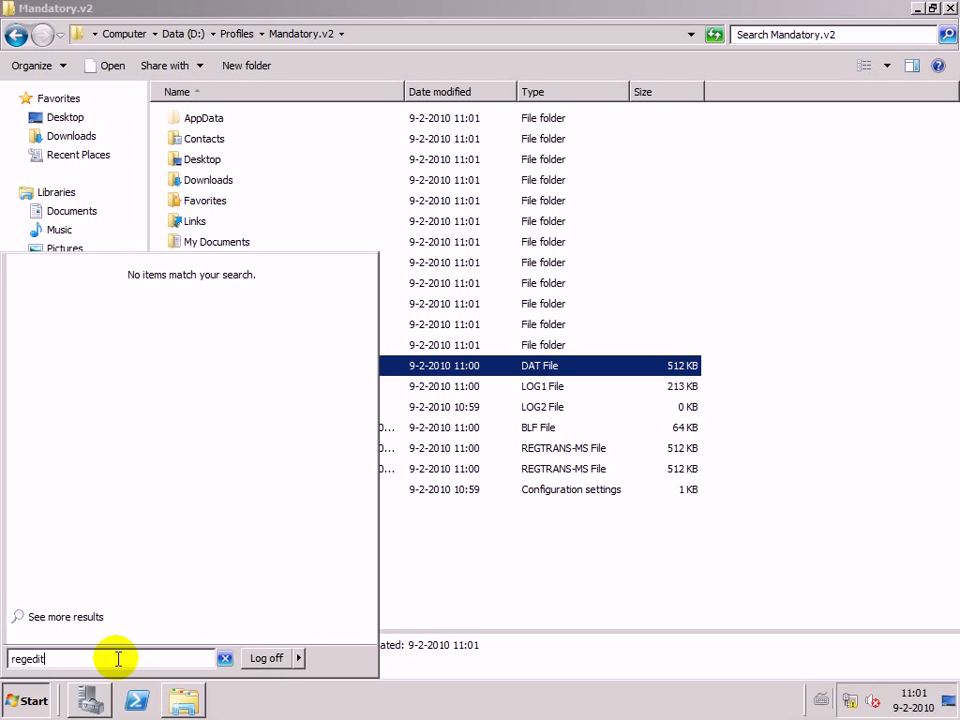
pyautogui.press('Return')
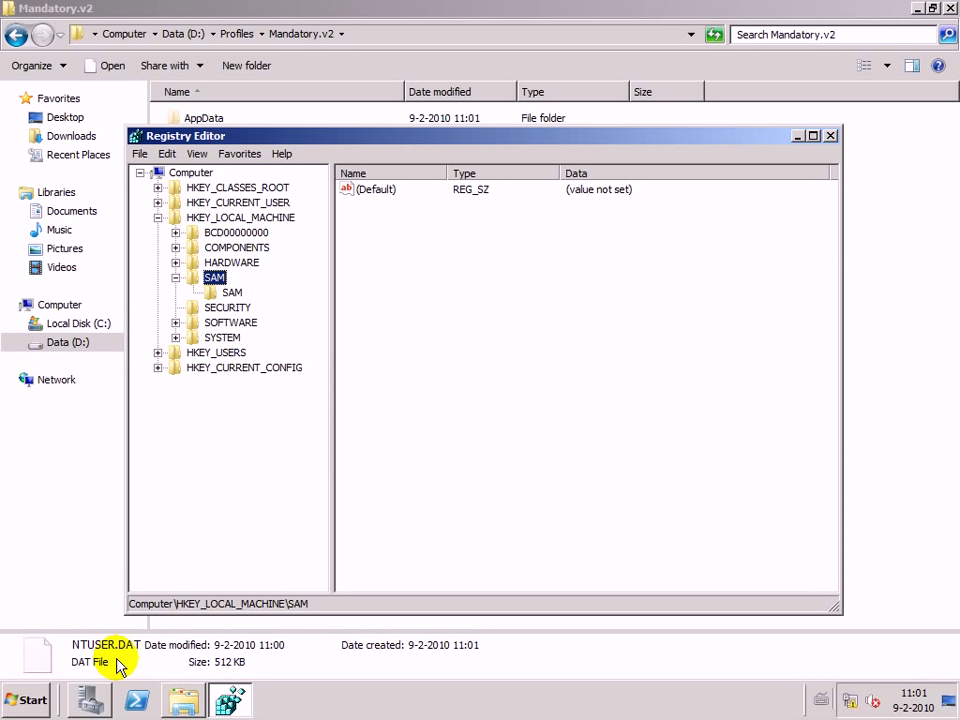
# - Load the NTUSER.DAT hive from D:\Profiles\Mandatory.v2 under HKEY_LOCAL_MACHINE with the key name mandatory
pyautogui.click(176, 278)
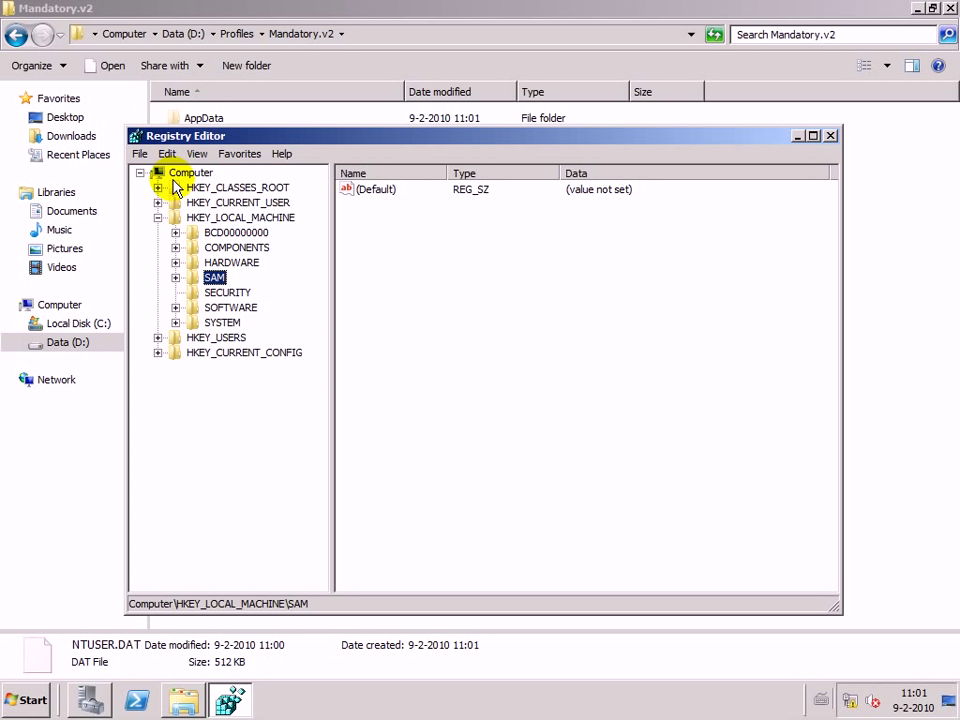
pyautogui.click(171, 217)
pyautogui.click(141, 155)
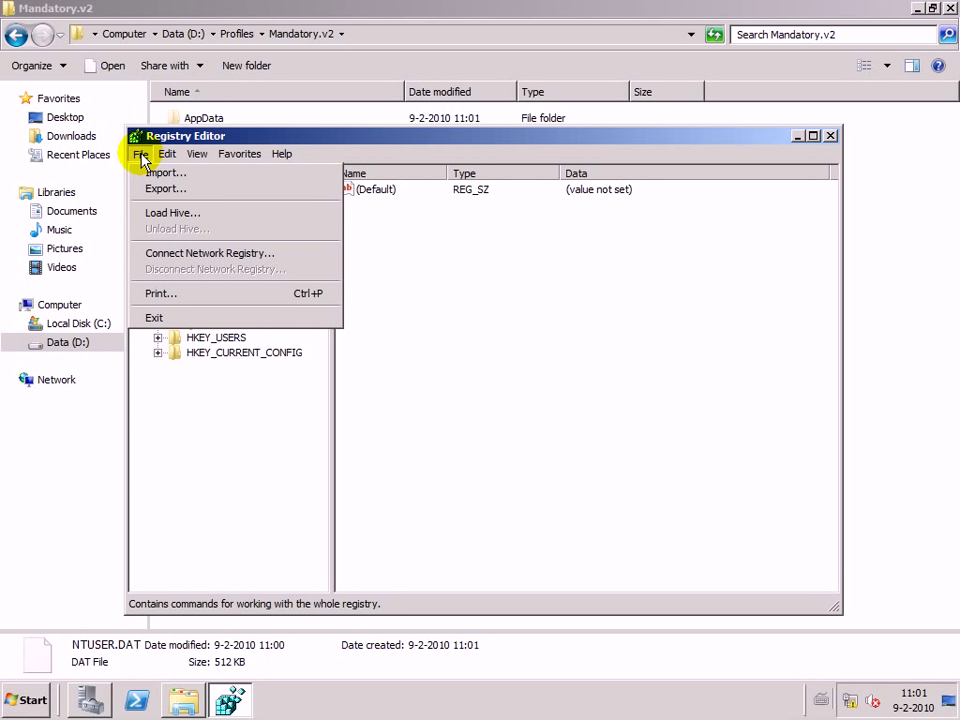
pyautogui.click(178, 213)
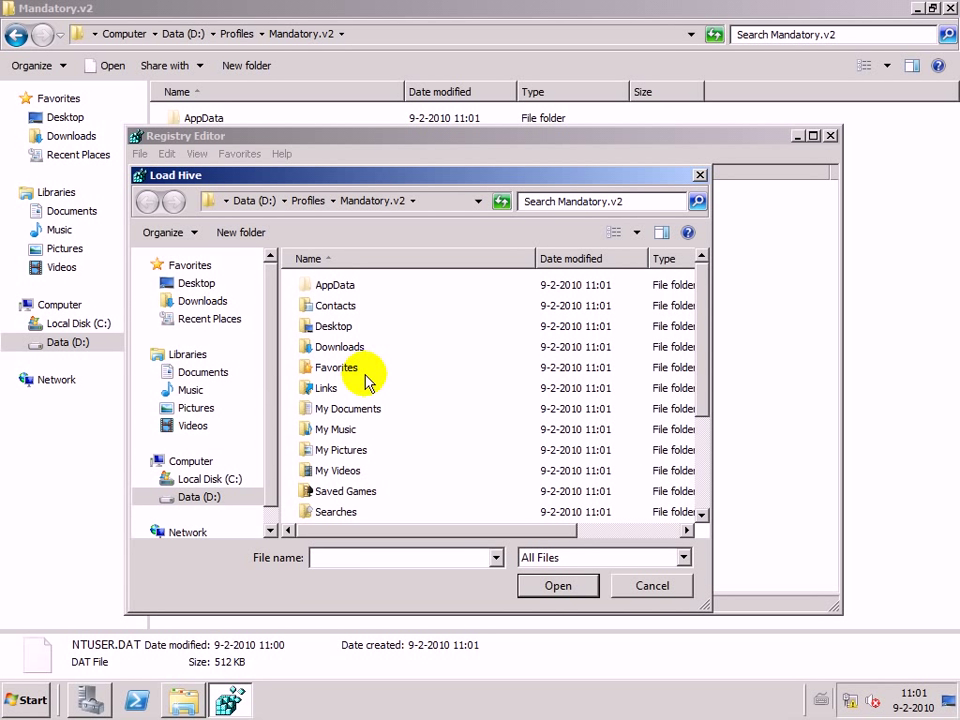
pyautogui.click(707, 489)
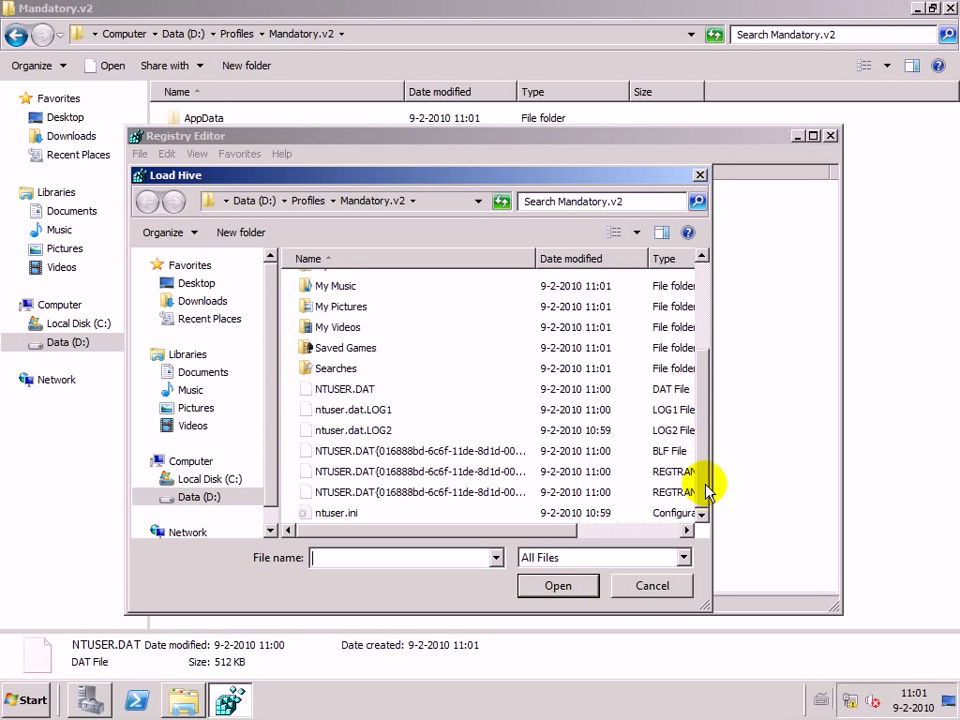
pyautogui.doubleClick(355, 391)
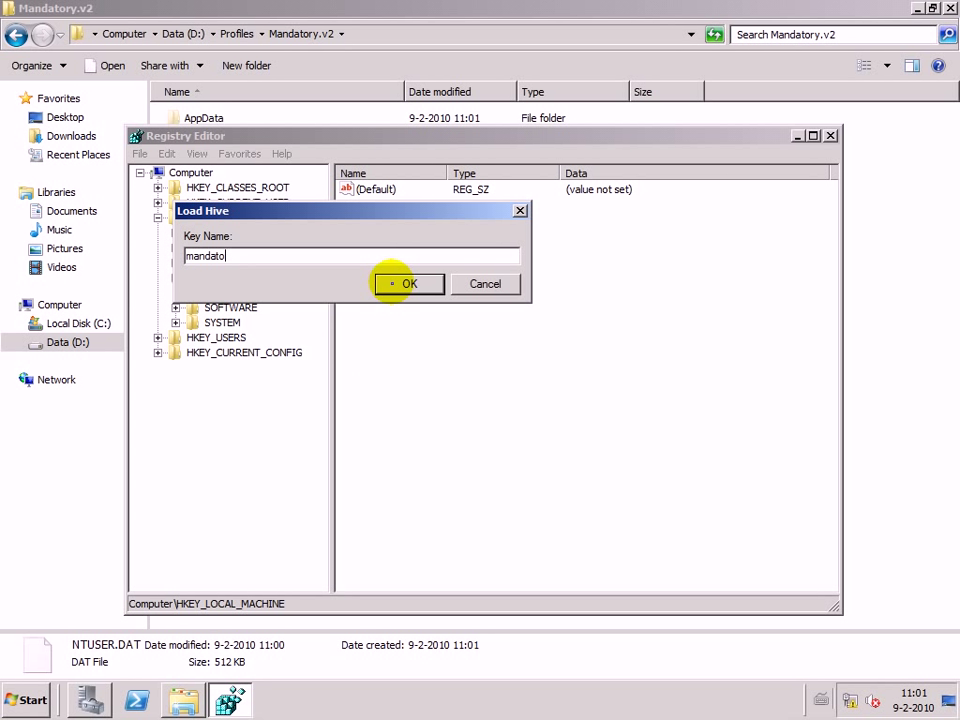
pyautogui.click(400, 283)
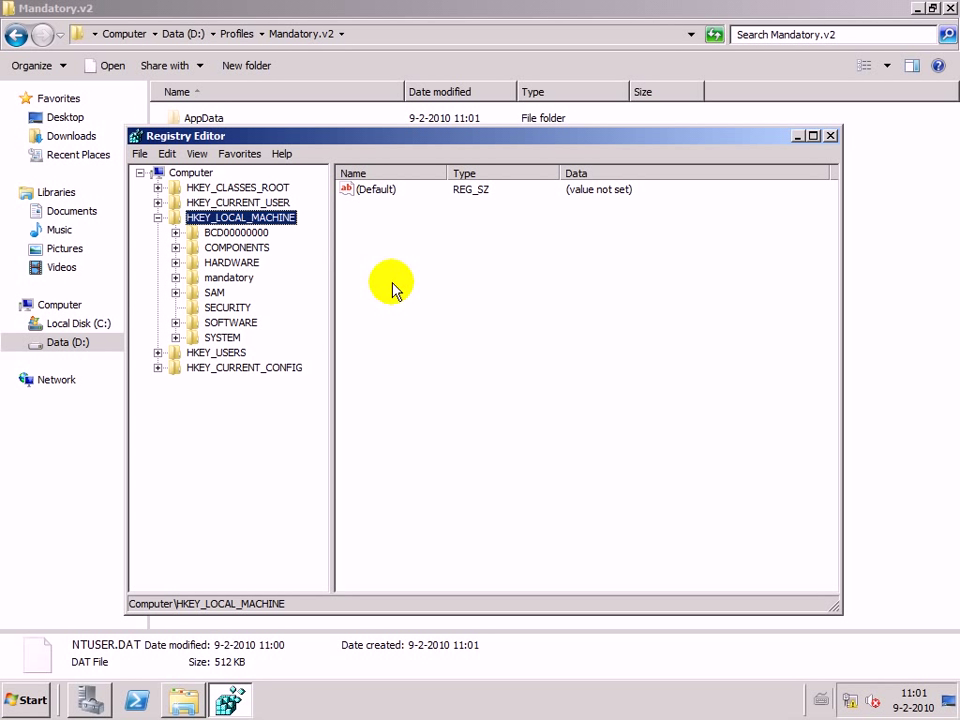
# - Open the permissions of the mandatory key and remove every listed group and user
pyautogui.rightClick(232, 278)
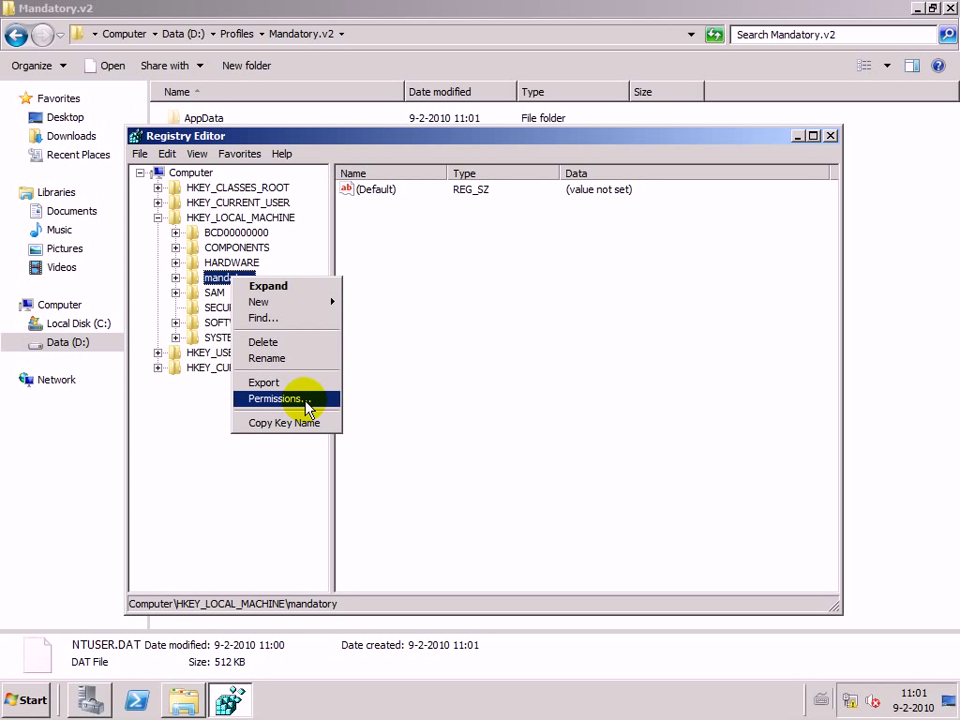
pyautogui.click(305, 399)
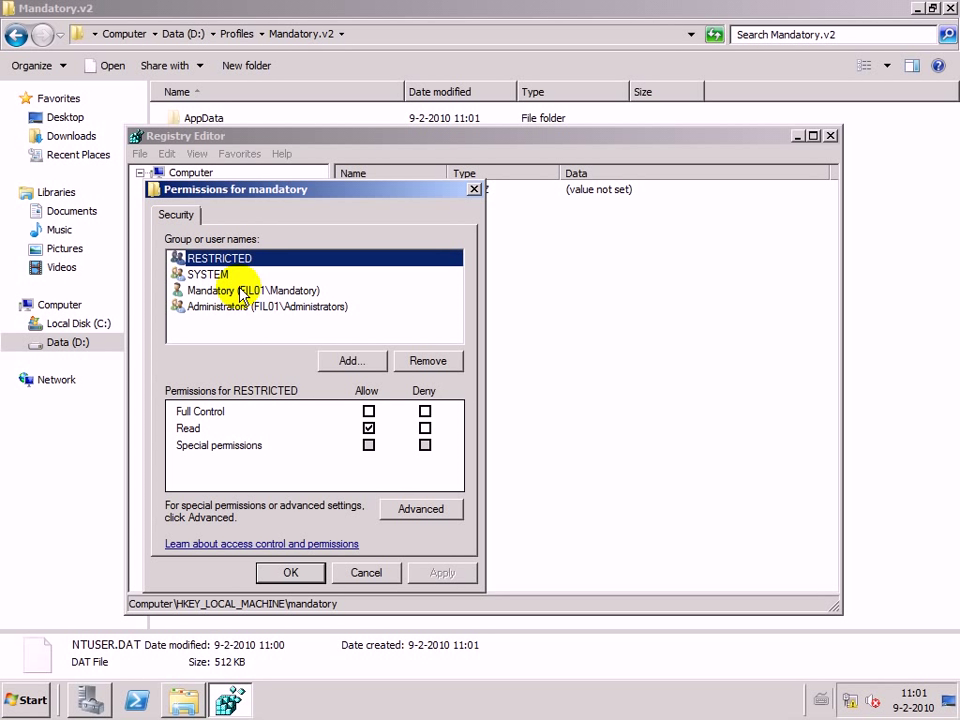
pyautogui.click(418, 361)
pyautogui.click(424, 363)
pyautogui.click(425, 363)
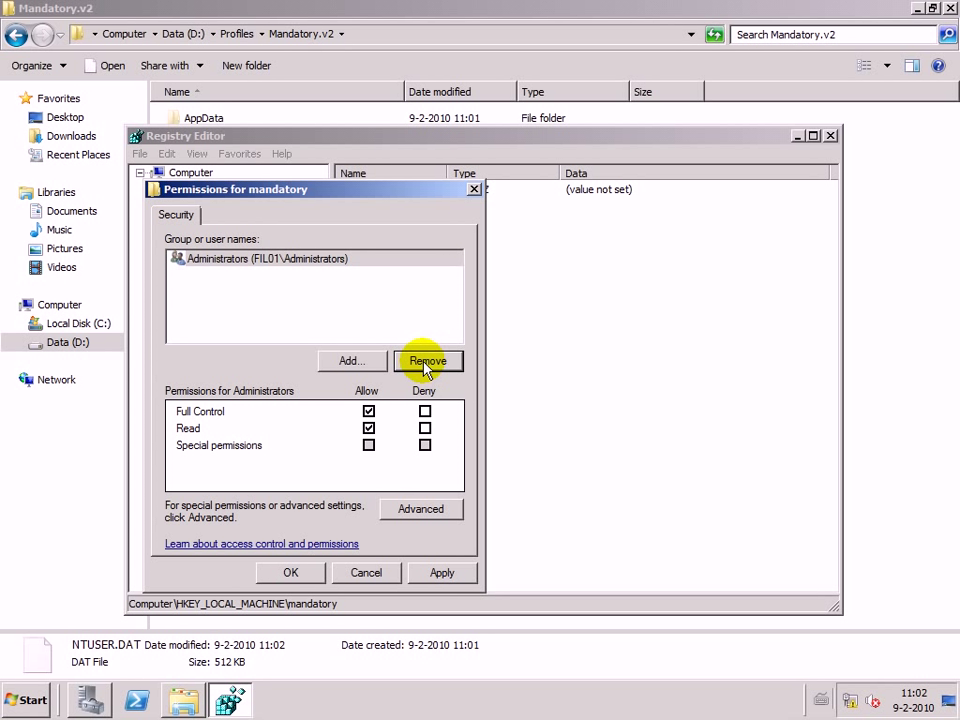
pyautogui.click(425, 363)
# - Add Authenticated Users to the mandatory key's permissions and allow them Full Control
pyautogui.click(366, 360)
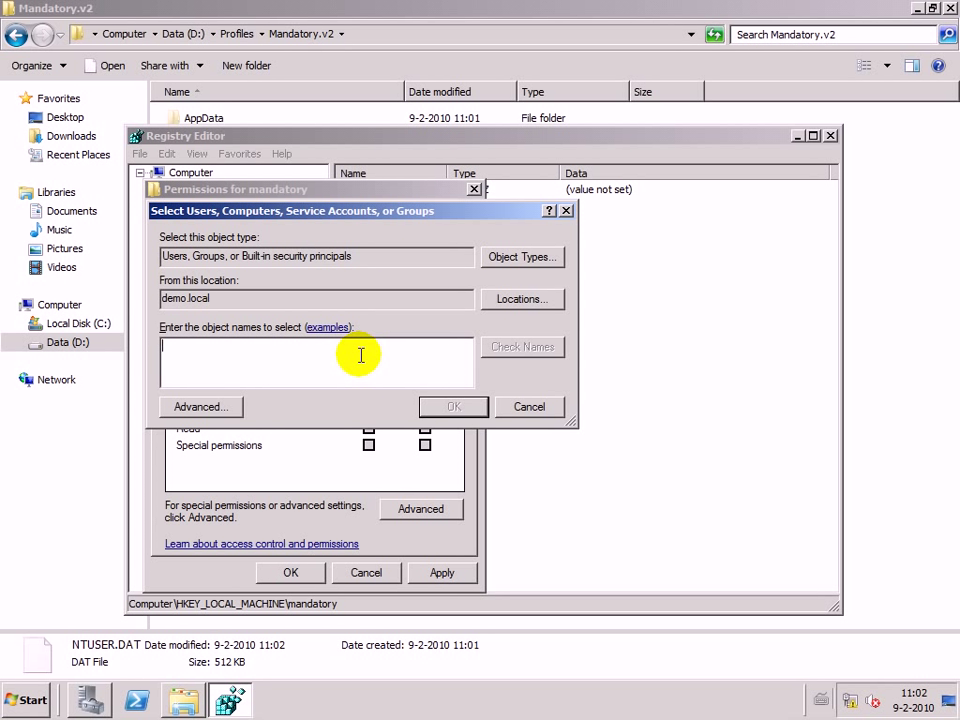
pyautogui.write('autheticated users')
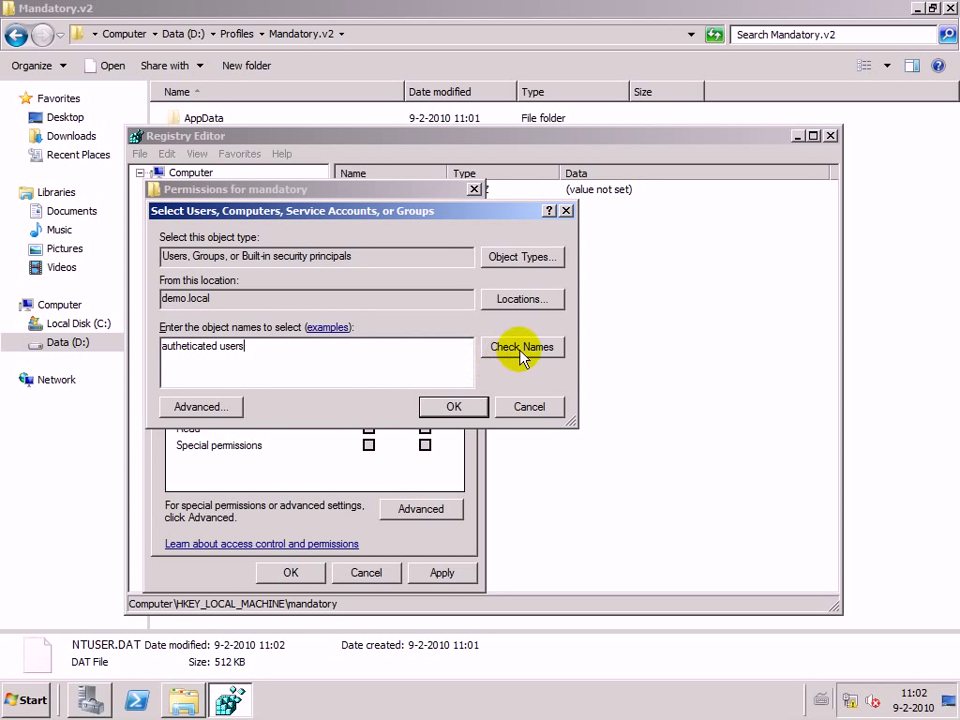
pyautogui.click(521, 347)
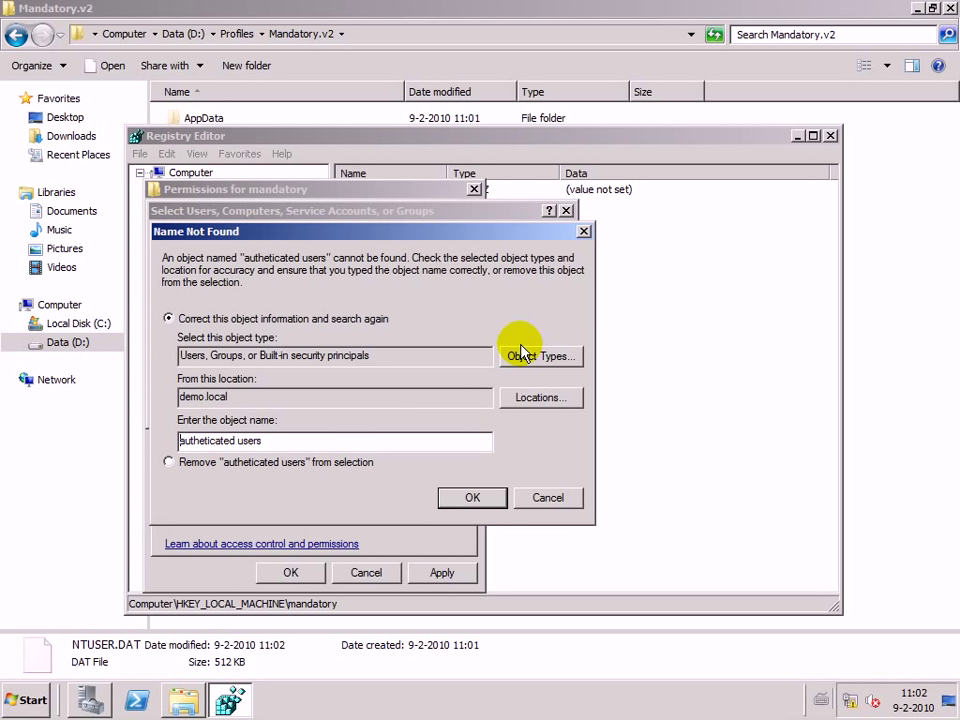
pyautogui.click(206, 440)
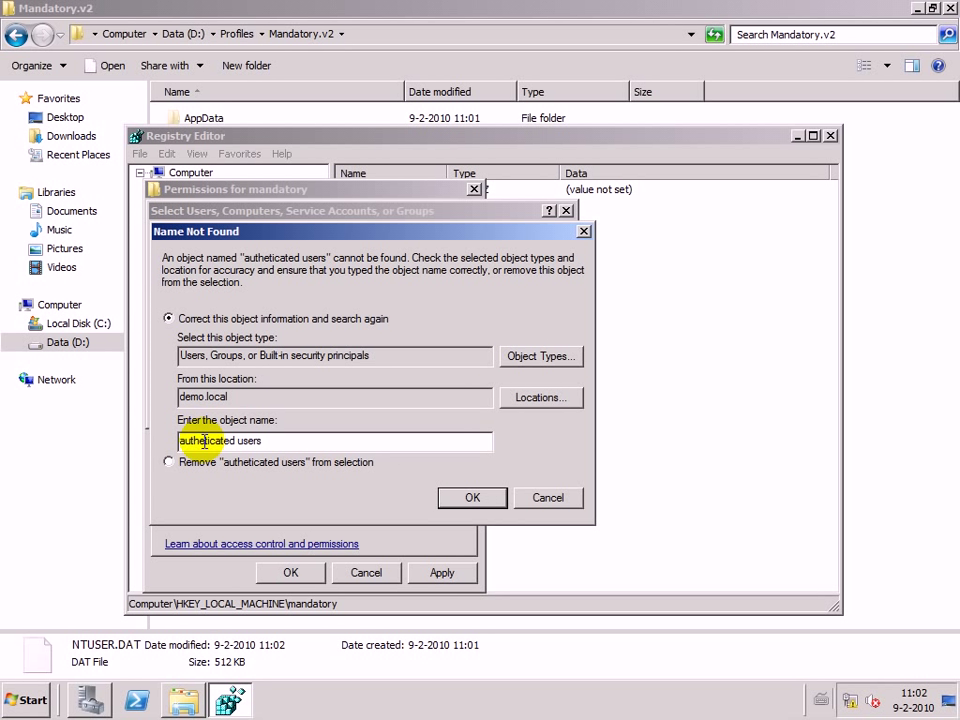
pyautogui.write('n')
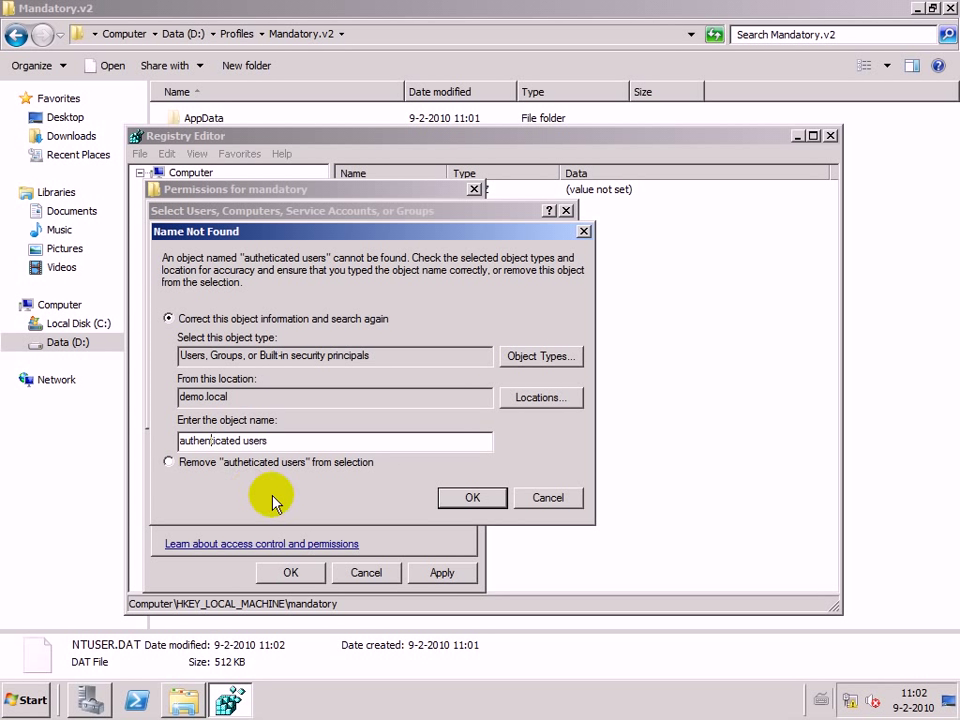
pyautogui.click(475, 503)
pyautogui.click(453, 406)
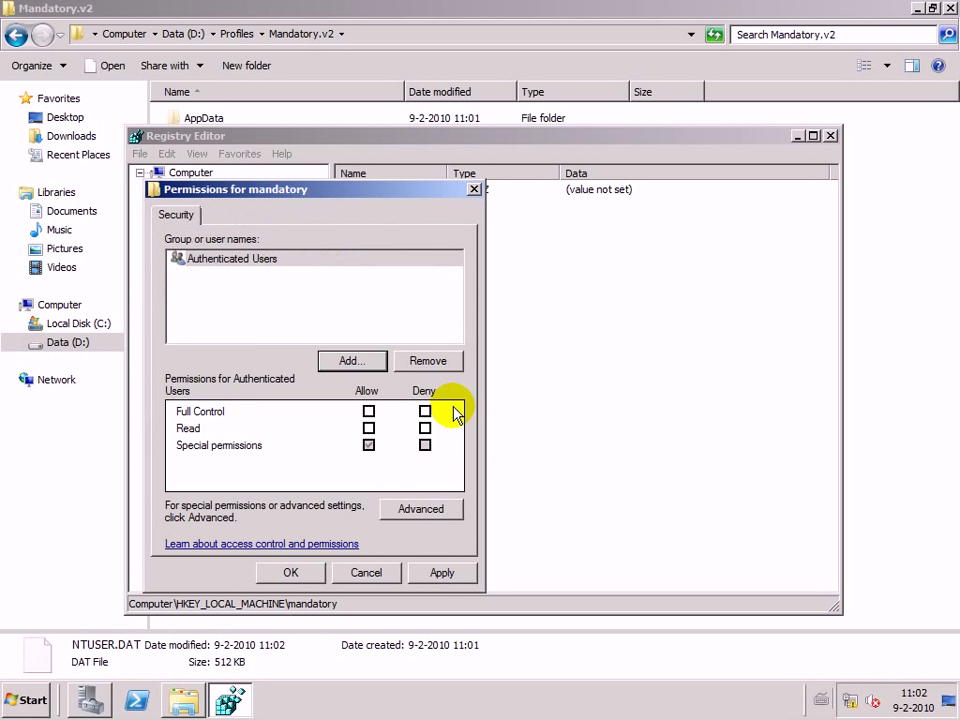
pyautogui.click(369, 411)
# - Replace all child object permissions with the inheritable permissions of the mandatory key, and apply the security settings
pyautogui.click(424, 510)
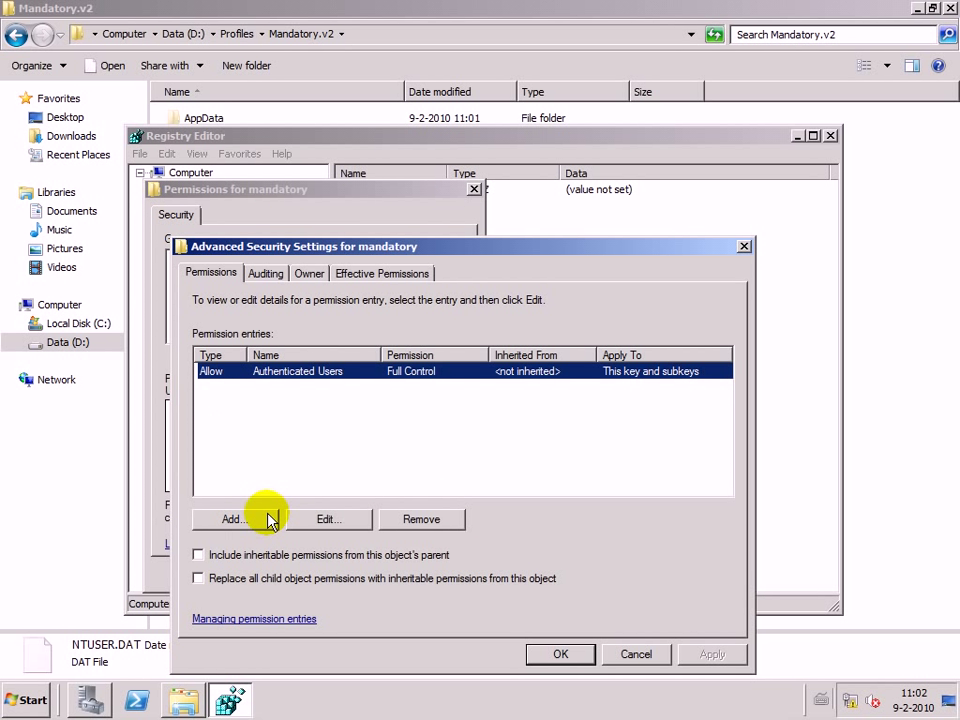
pyautogui.click(198, 578)
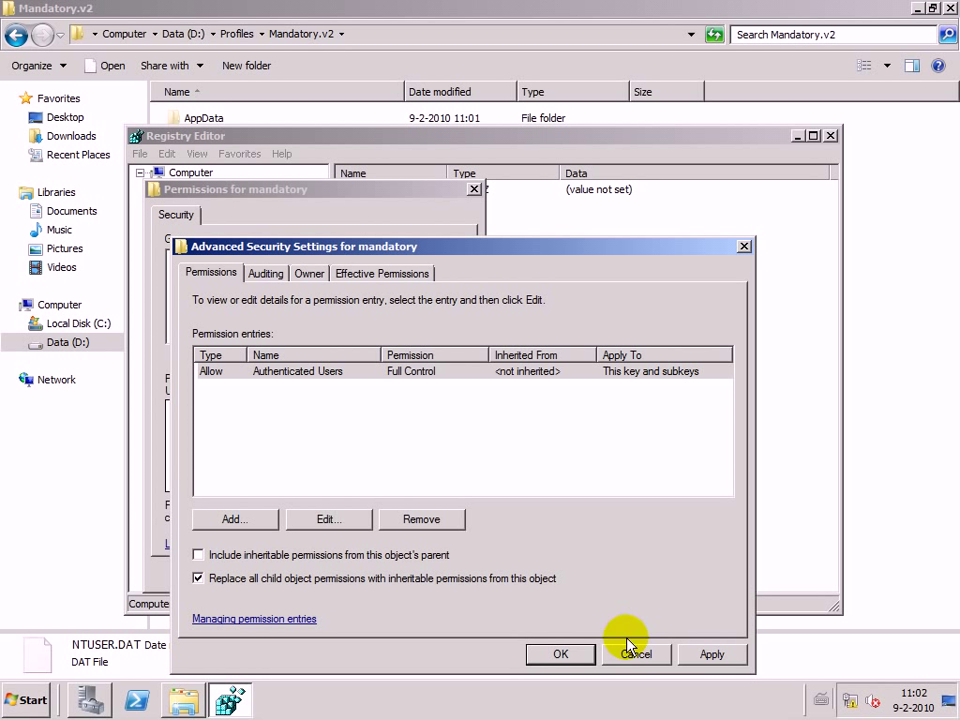
pyautogui.click(707, 655)
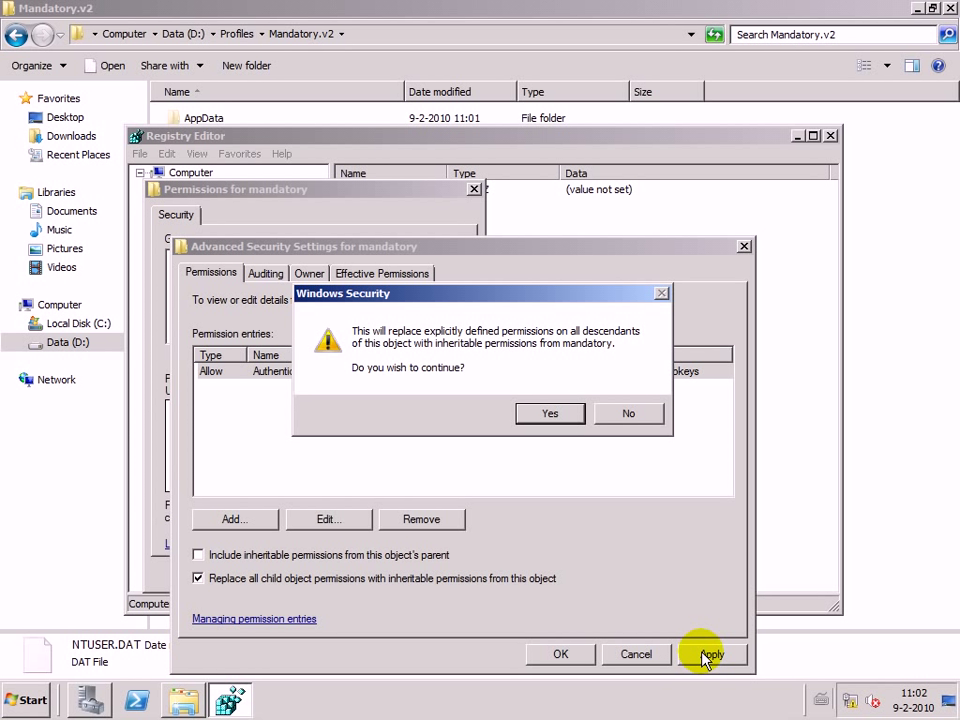
pyautogui.click(566, 412)
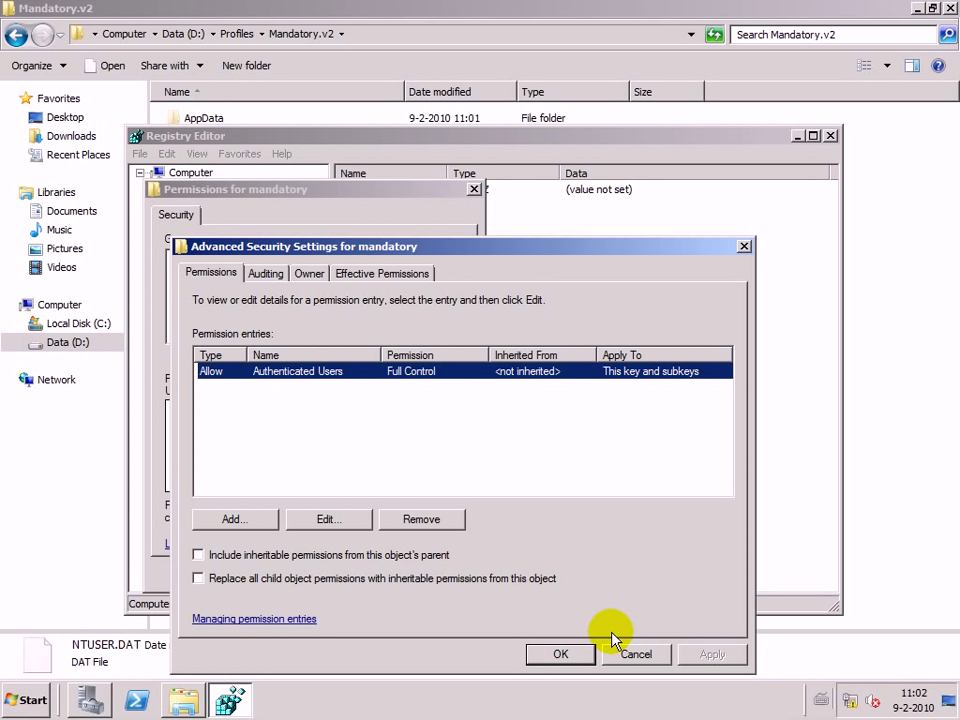
pyautogui.click(575, 660)
pyautogui.click(458, 572)
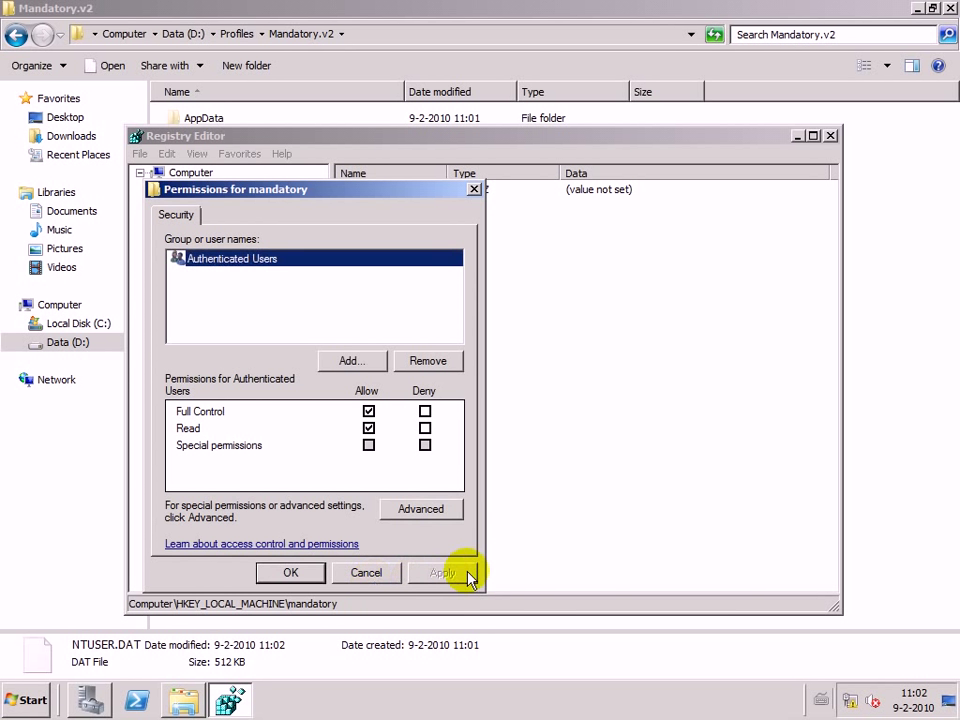
pyautogui.click(288, 572)
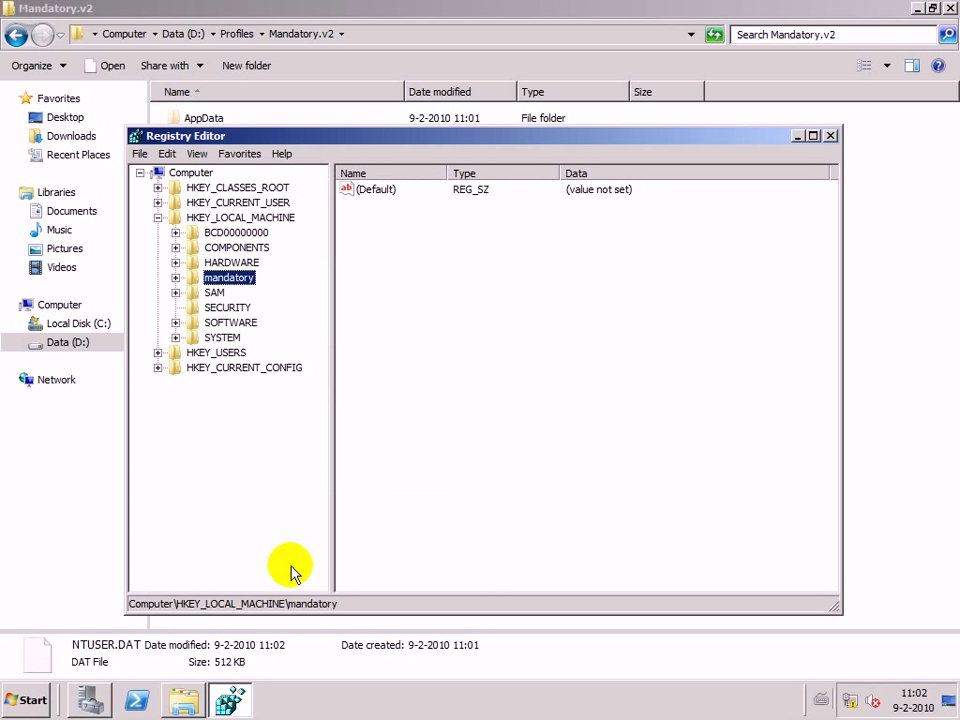
# - Unload the mandatory hive and close the Registry Editor
pyautogui.click(139, 154)
pyautogui.click(170, 228)
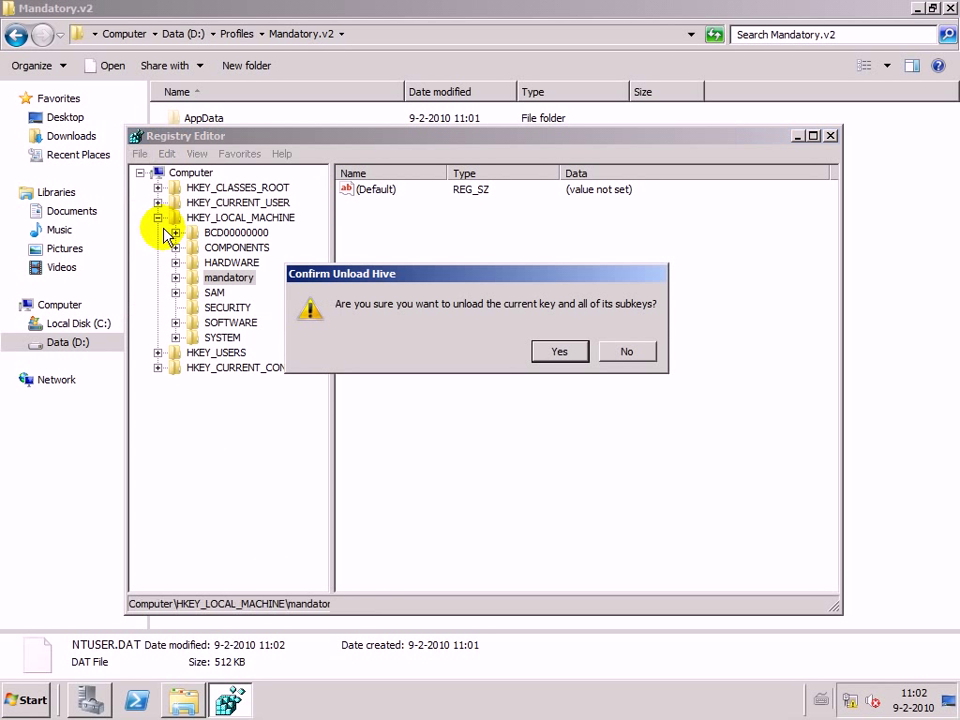
pyautogui.click(552, 354)
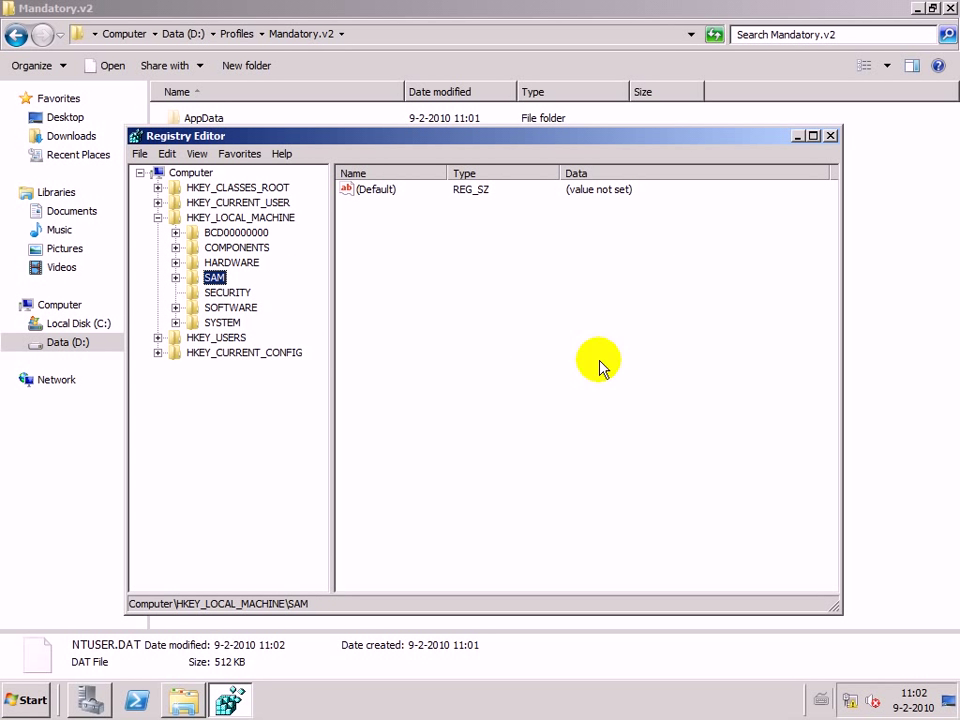
pyautogui.click(829, 137)
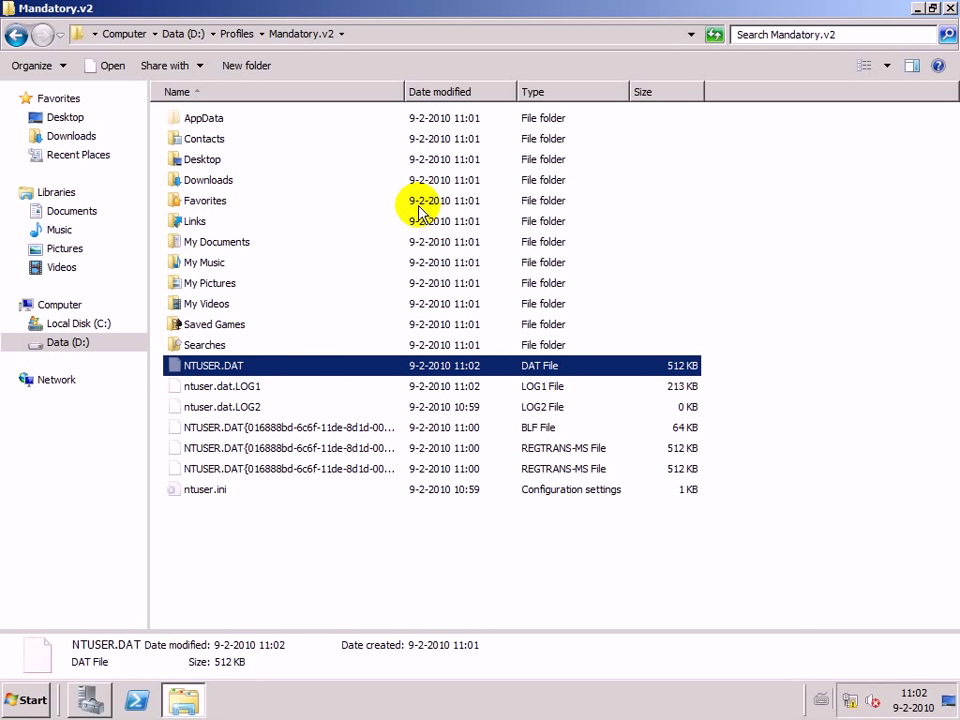
# - Rename NTUSER.DAT in the Mandatory.v2 folder to NTUSER.MAN, accepting the extension change
pyautogui.click(254, 367)
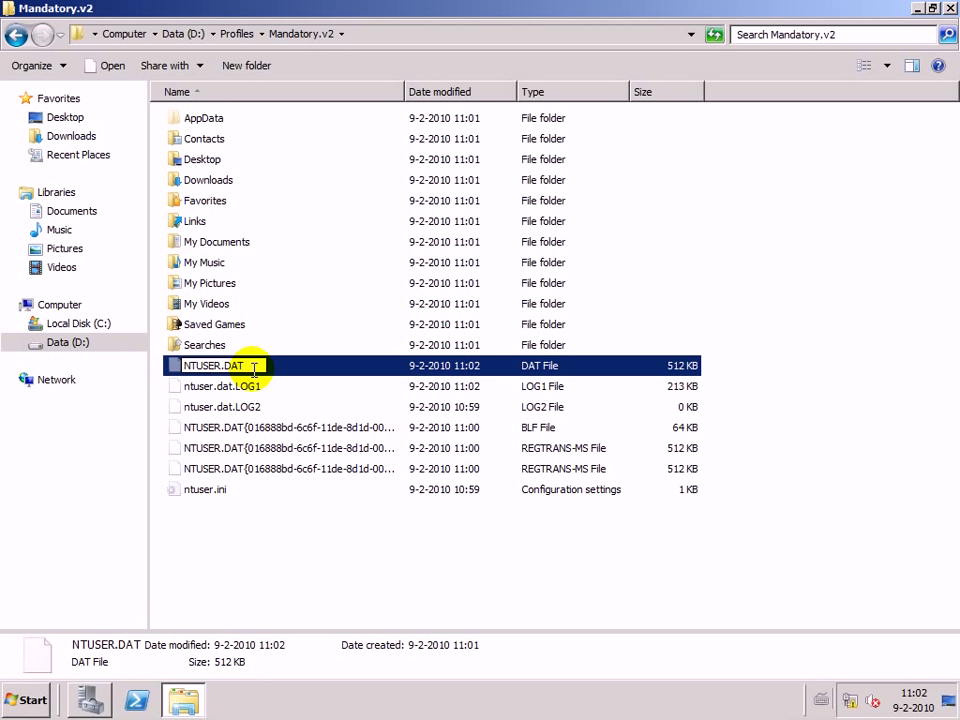
pyautogui.press('BackSpace')
pyautogui.press('Return')
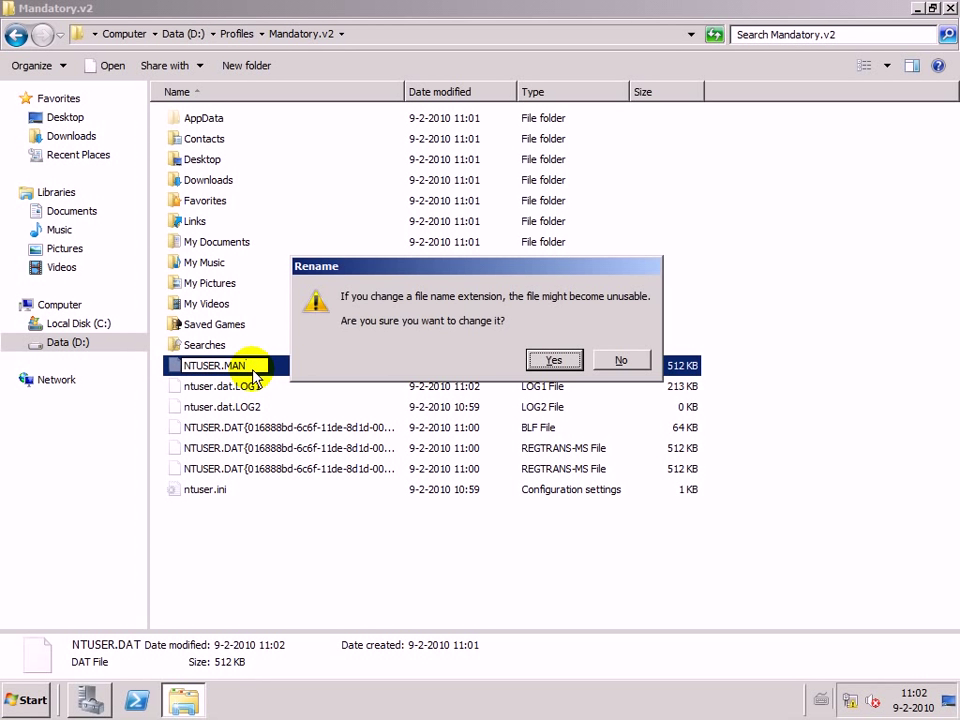
pyautogui.press('Return')
pyautogui.press('Return')
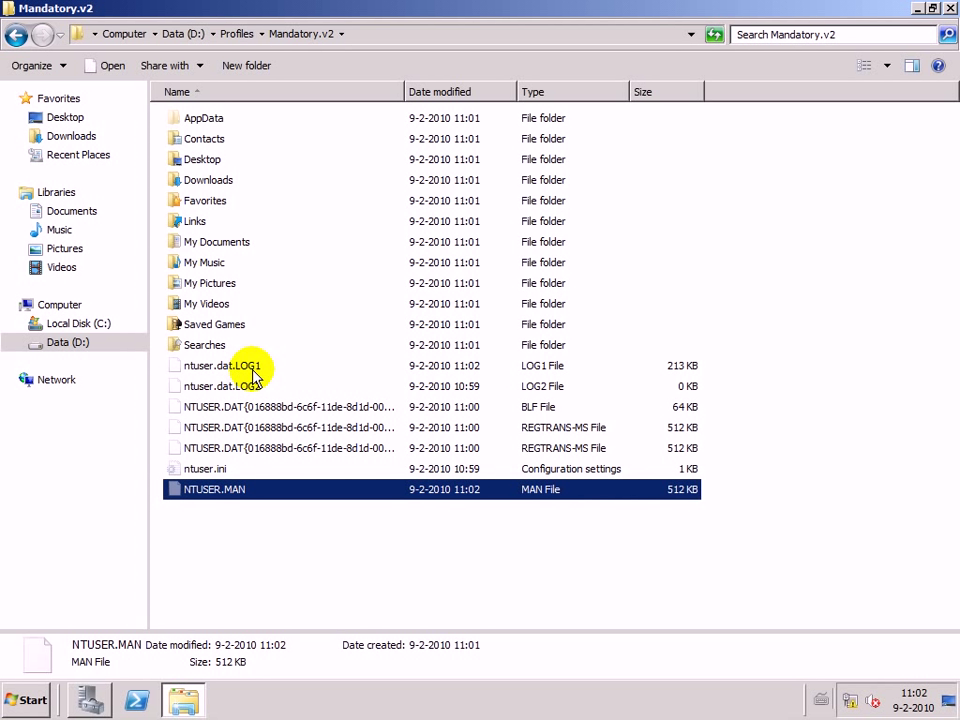
# - Delete the two ntuser.dat LOG files, the BLF file and both REGTRANS-MS files from the Mandatory.v2 folder
pyautogui.press('Up')
pyautogui.press('Up')
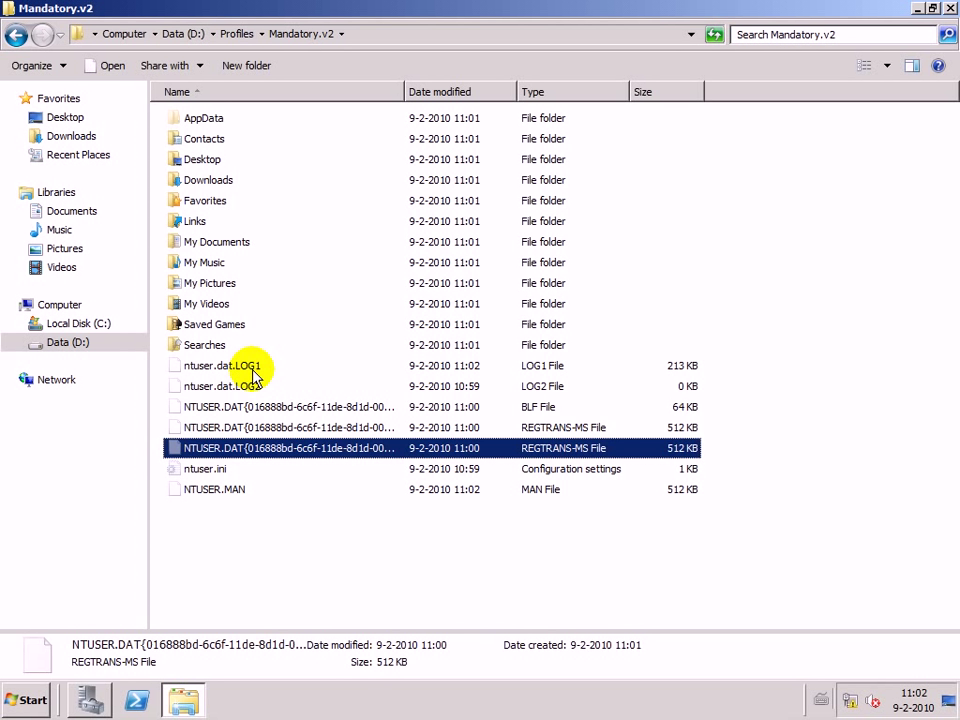
pyautogui.hotkey('shift', 'Up')
pyautogui.hotkey('shift', 'Up')
pyautogui.hotkey('shift', 'Up')
pyautogui.hotkey('shift', 'Up')
pyautogui.press('Delete')
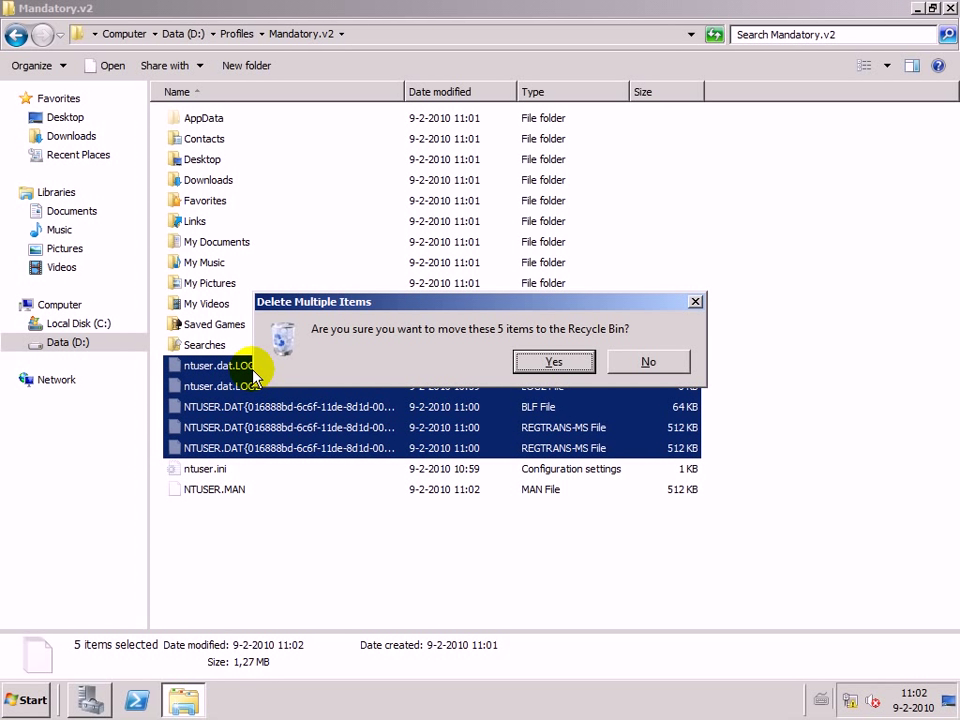
pyautogui.press('Return')
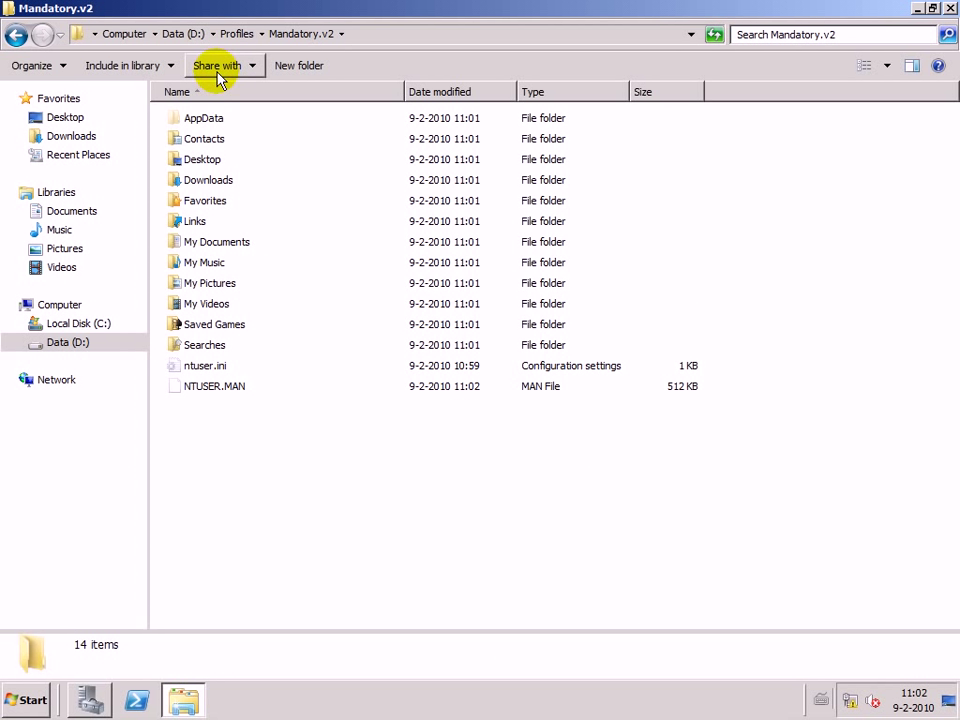
# - Delete the Local and LocalLow folders from the AppData folder of the Mandatory.v2 profile
pyautogui.doubleClick(219, 121)
pyautogui.click(205, 122)
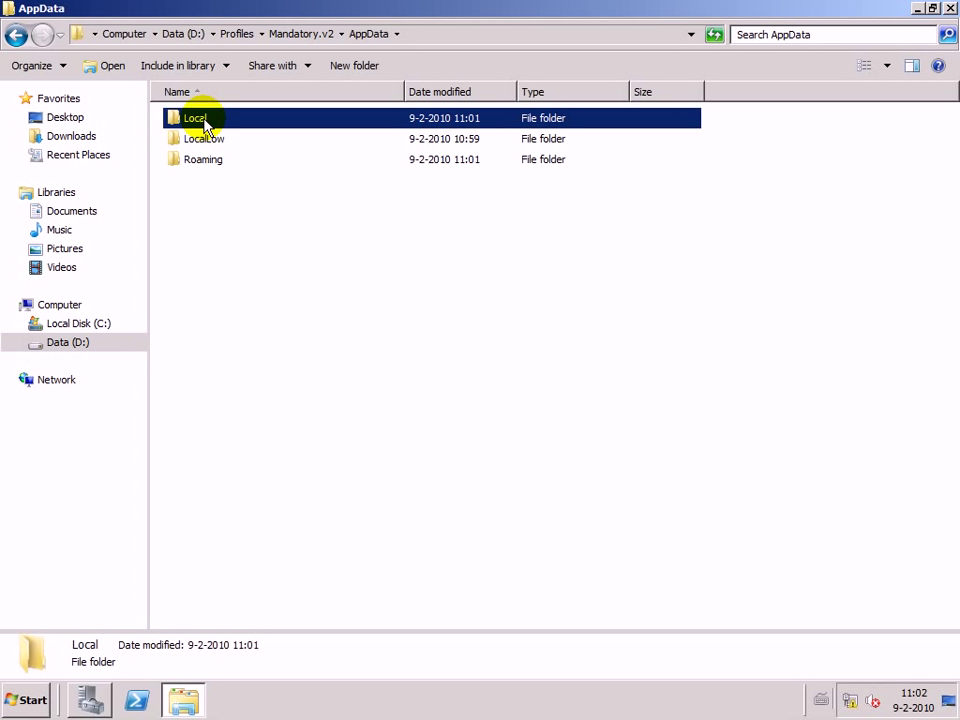
pyautogui.keyDown('shift'); pyautogui.click(214, 139); pyautogui.keyUp('shift')
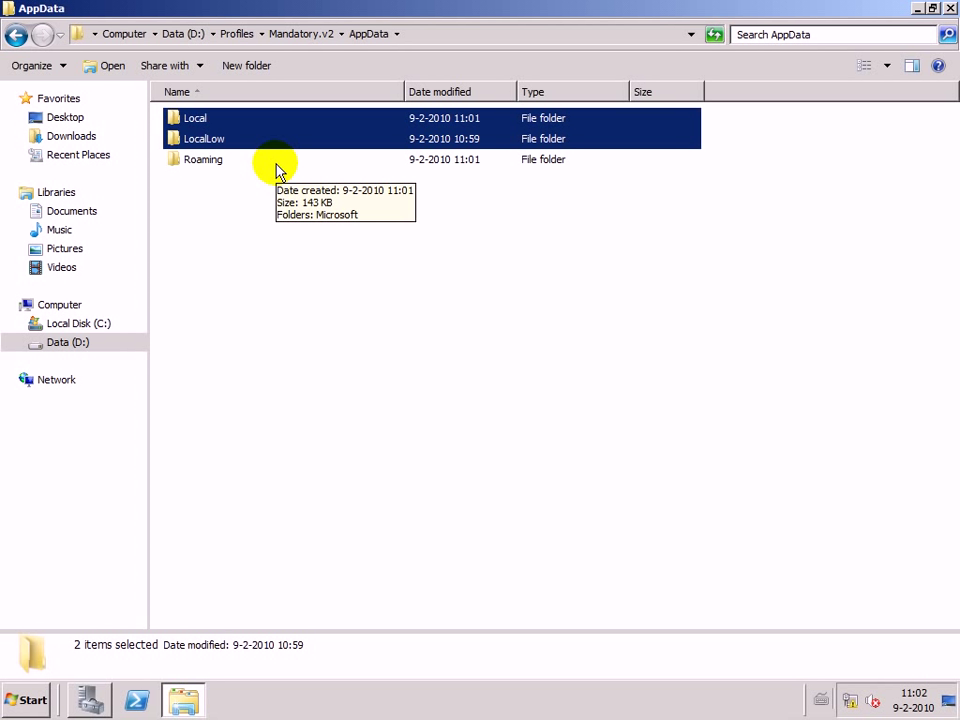
pyautogui.press('Delete')
pyautogui.press('Return')
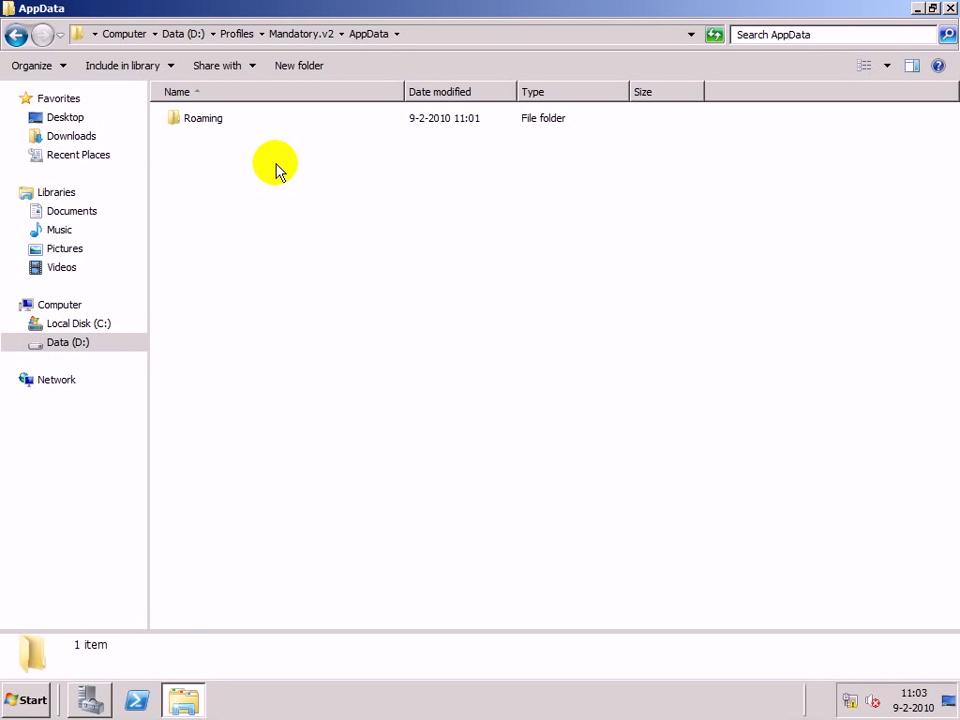
# - Return to the Profiles folder and check the size of the Mandatory.v2 folder in its properties
pyautogui.click(291, 34)
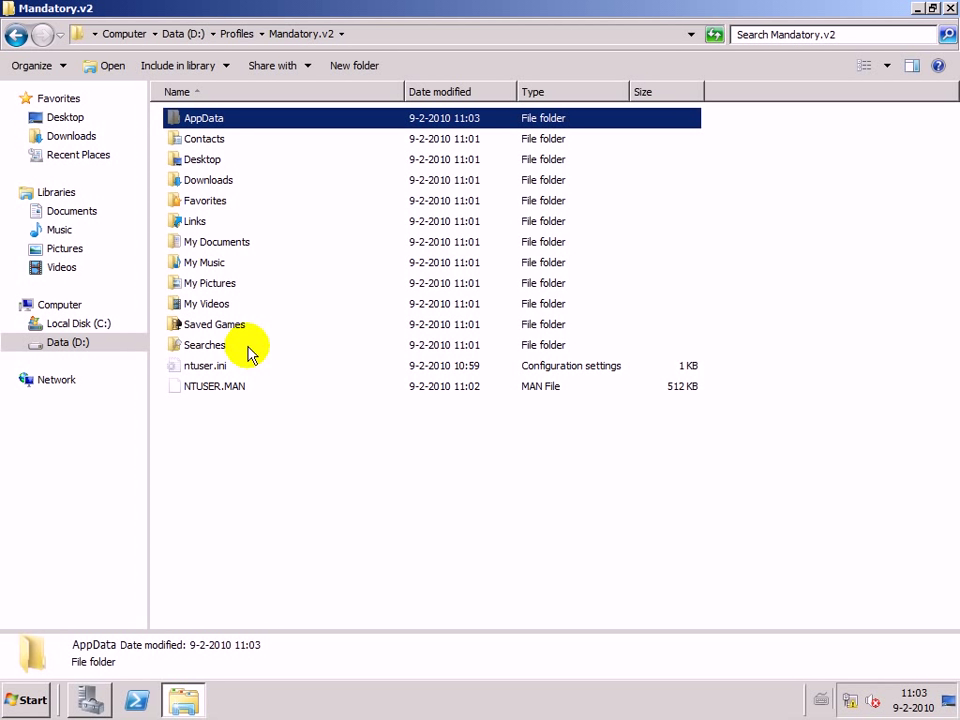
pyautogui.click(240, 34)
pyautogui.rightClick(230, 120)
pyautogui.click(322, 364)
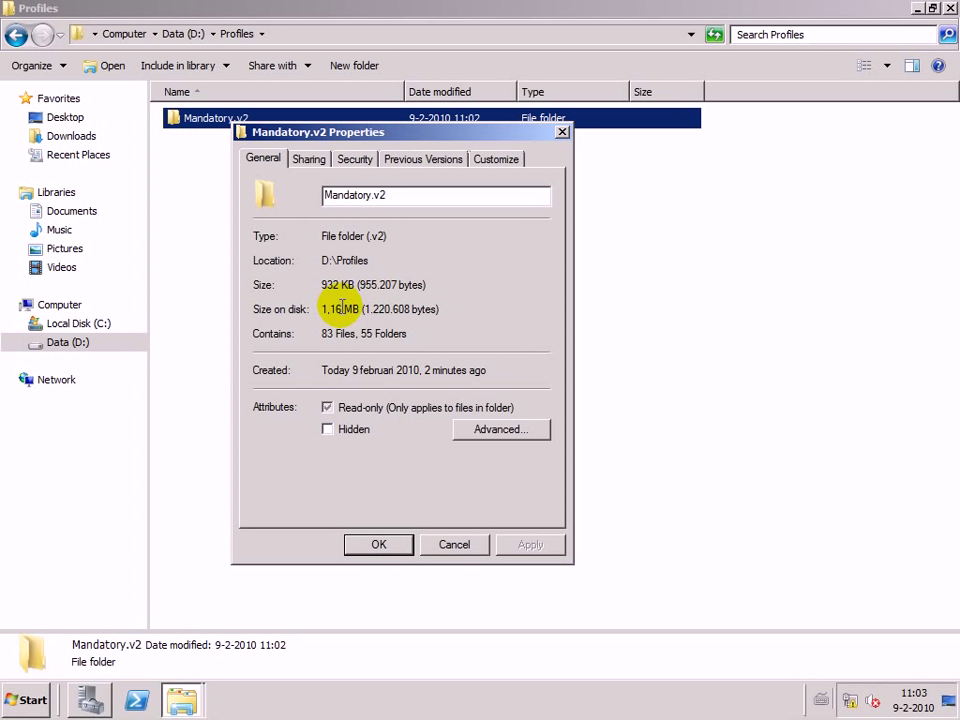
pyautogui.click(443, 545)
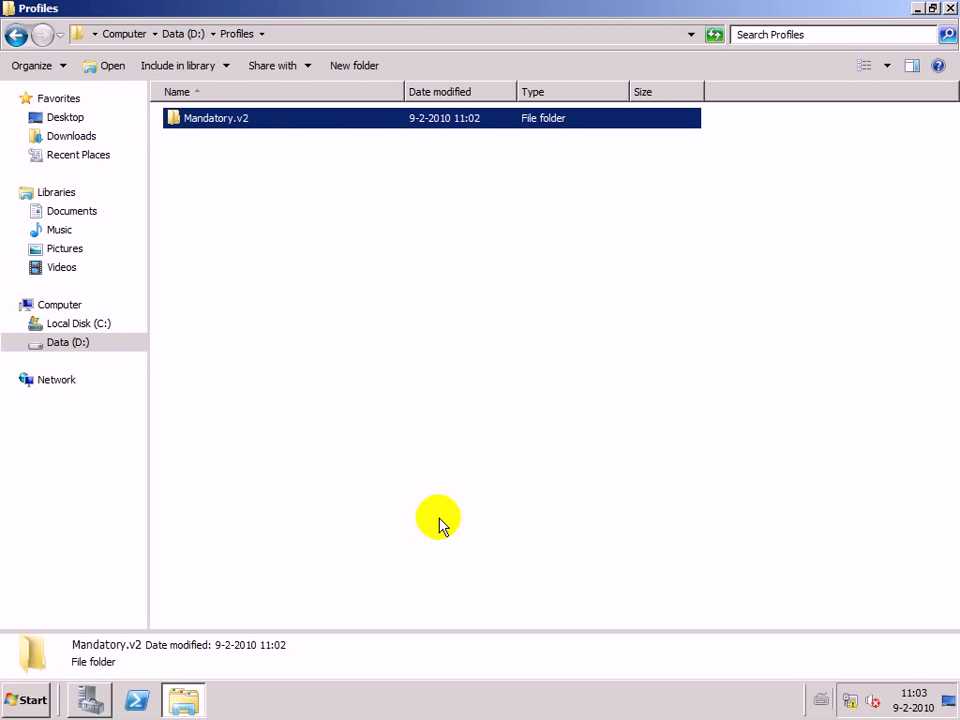
# - Disable permission inheritance on the Mandatory.v2 folder, converting the inherited permissions to explicit entries
pyautogui.rightClick(243, 118)
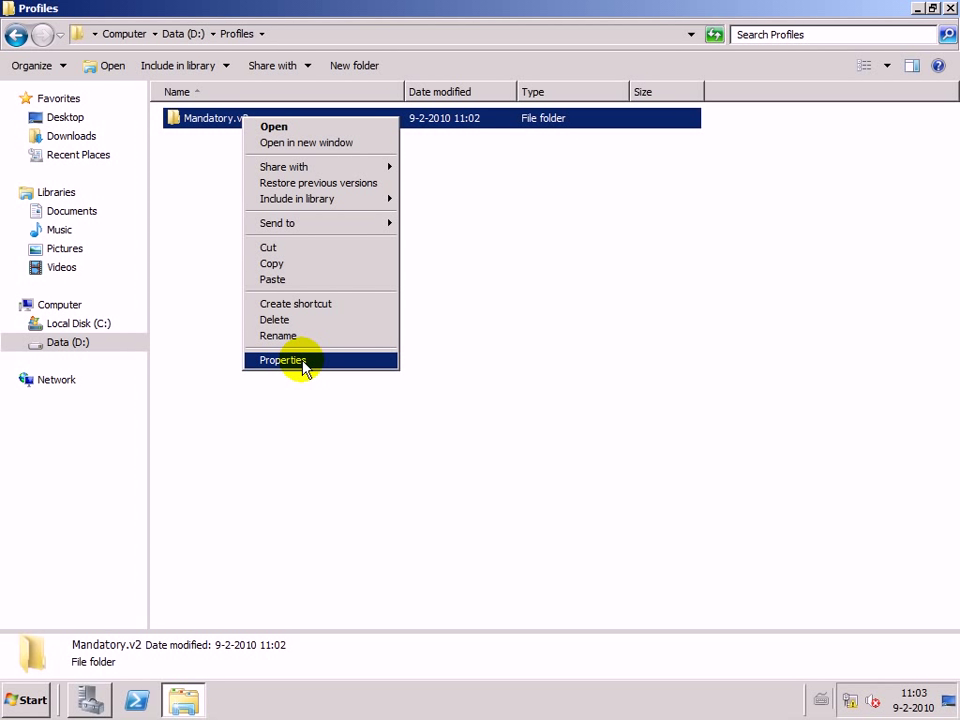
pyautogui.click(302, 362)
pyautogui.click(372, 157)
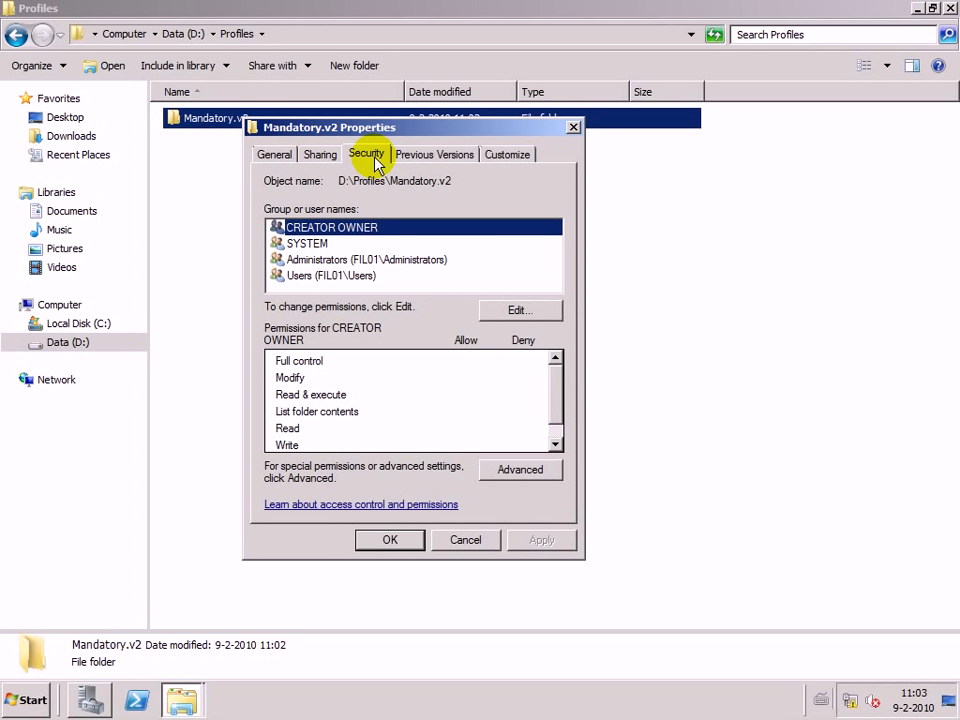
pyautogui.click(535, 472)
pyautogui.click(326, 497)
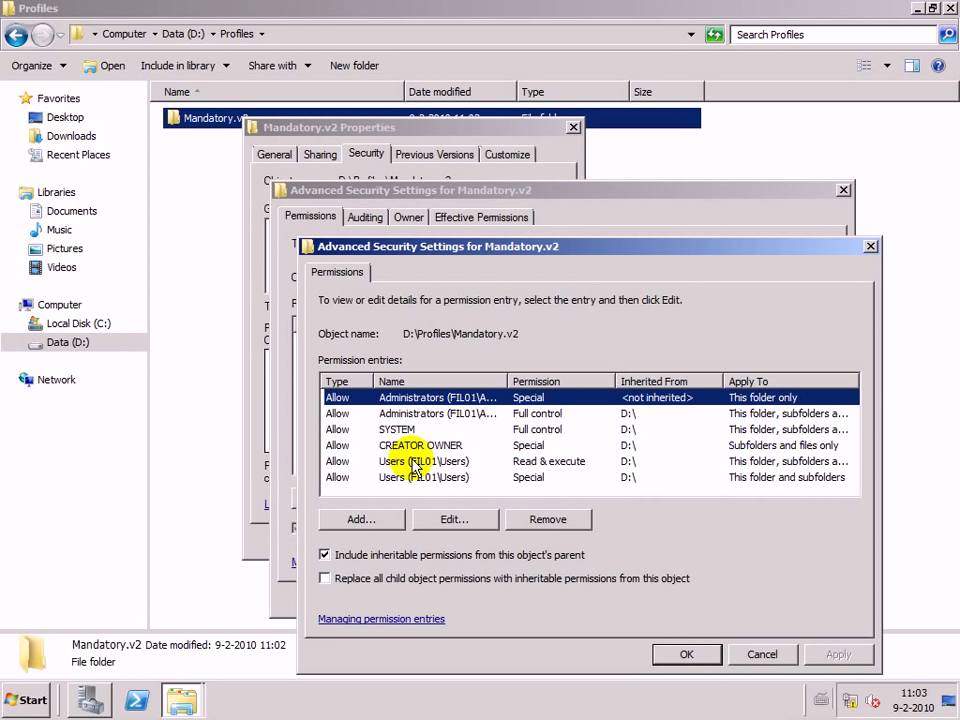
pyautogui.moveTo(507, 381); pyautogui.dragTo(543, 381)
pyautogui.click(380, 556)
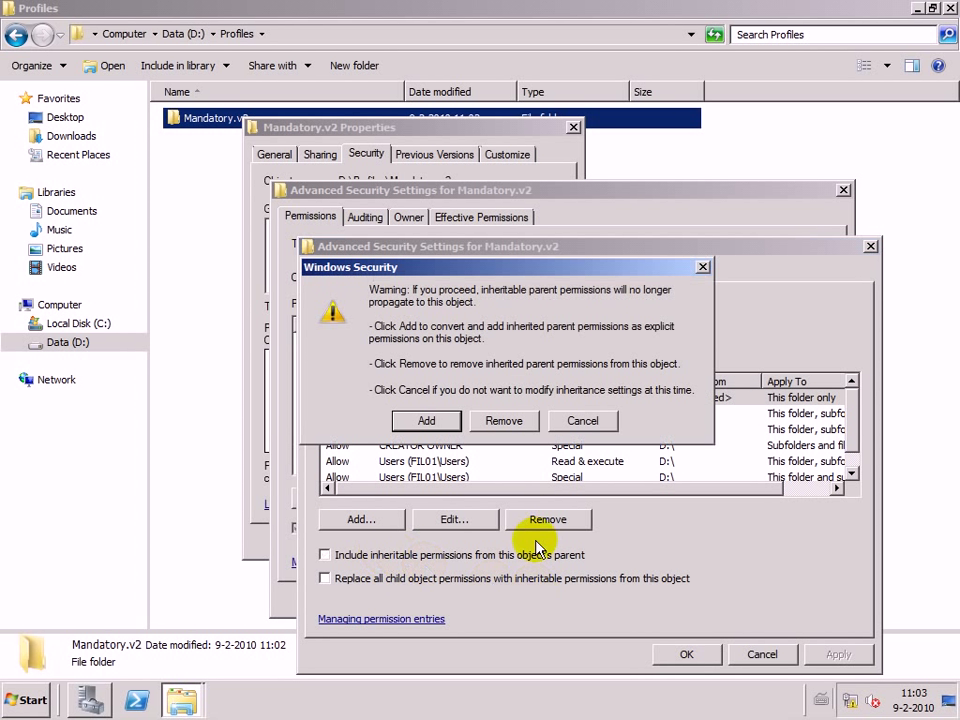
pyautogui.click(452, 422)
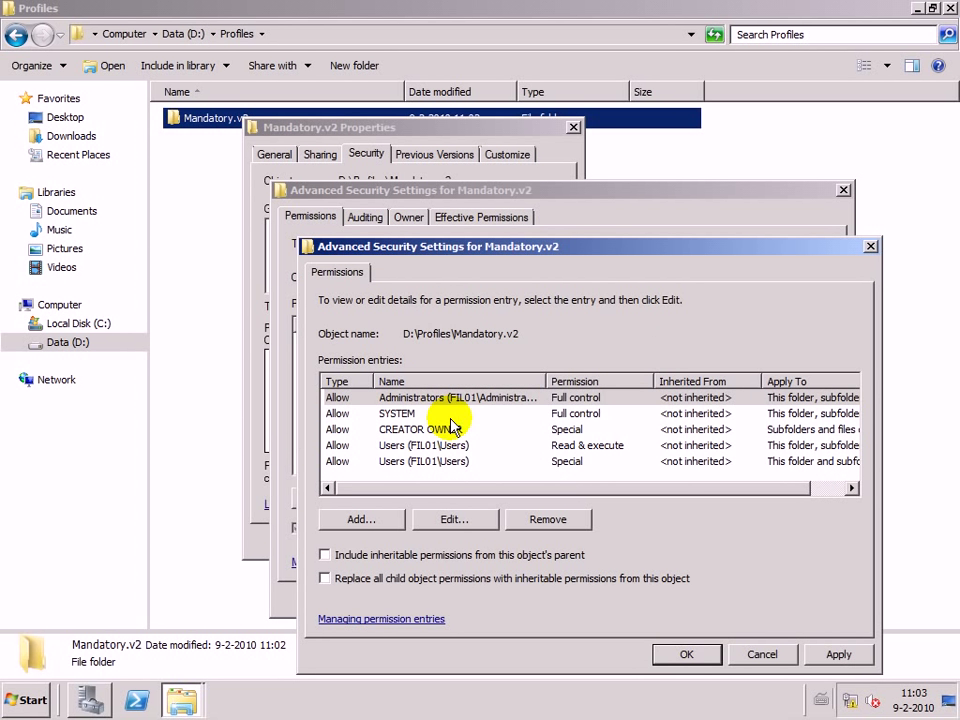
pyautogui.click(762, 654)
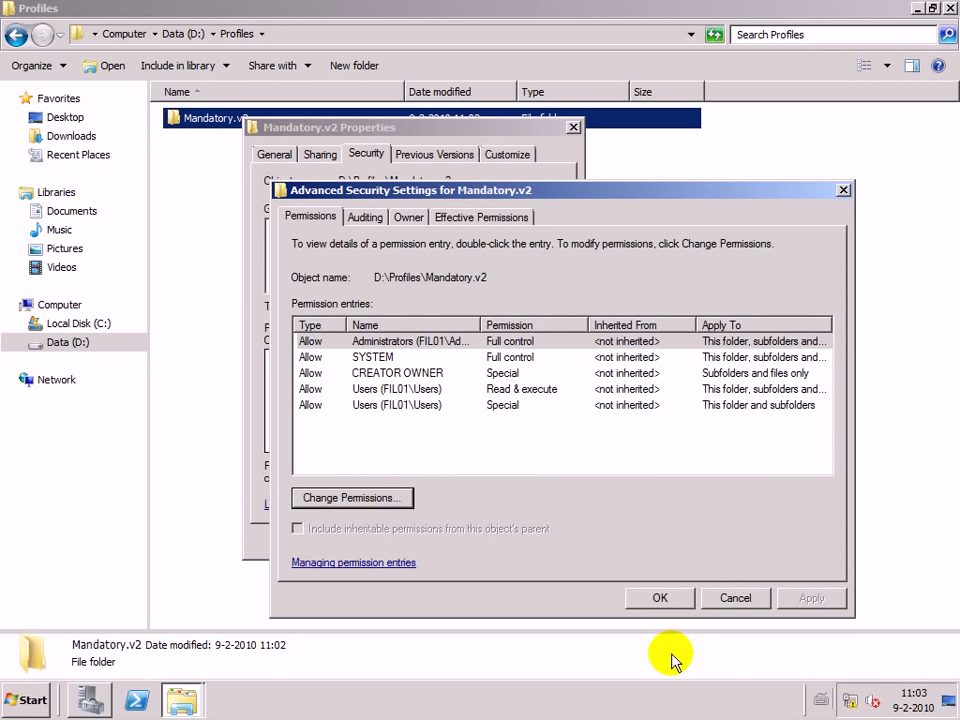
pyautogui.click(668, 598)
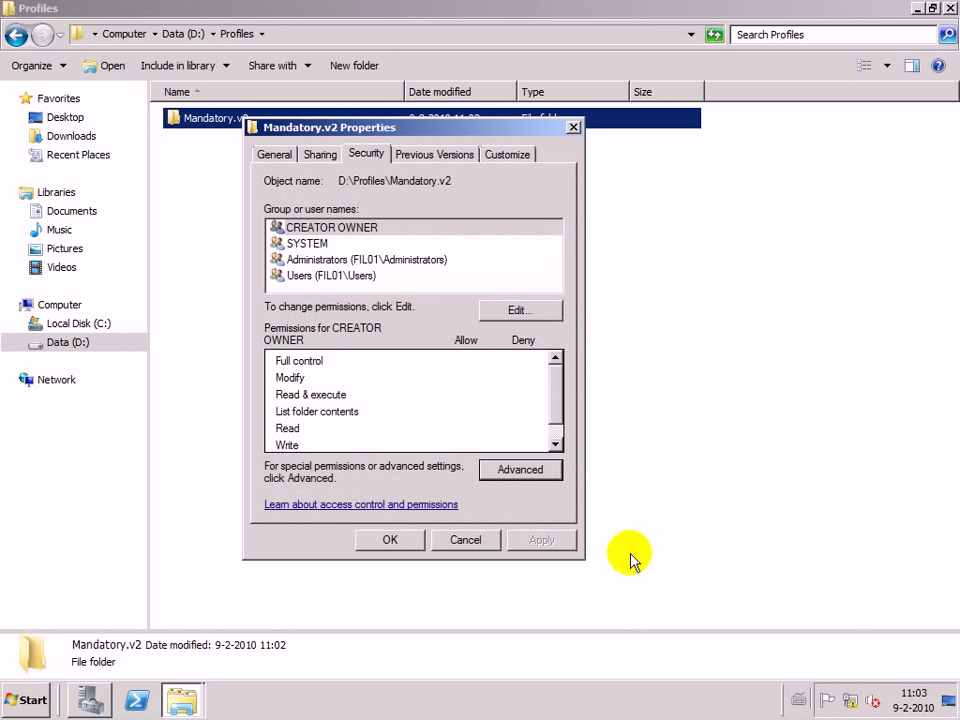
# - Remove the Administrators and Users groups from the Mandatory.v2 folder's permissions
pyautogui.click(318, 246)
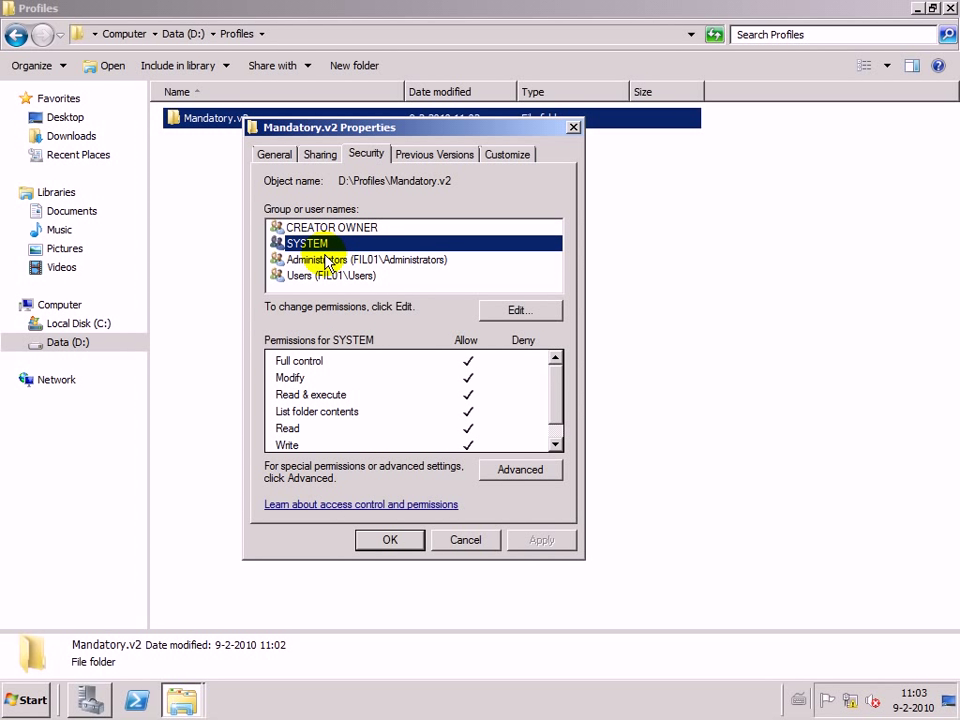
pyautogui.click(362, 262)
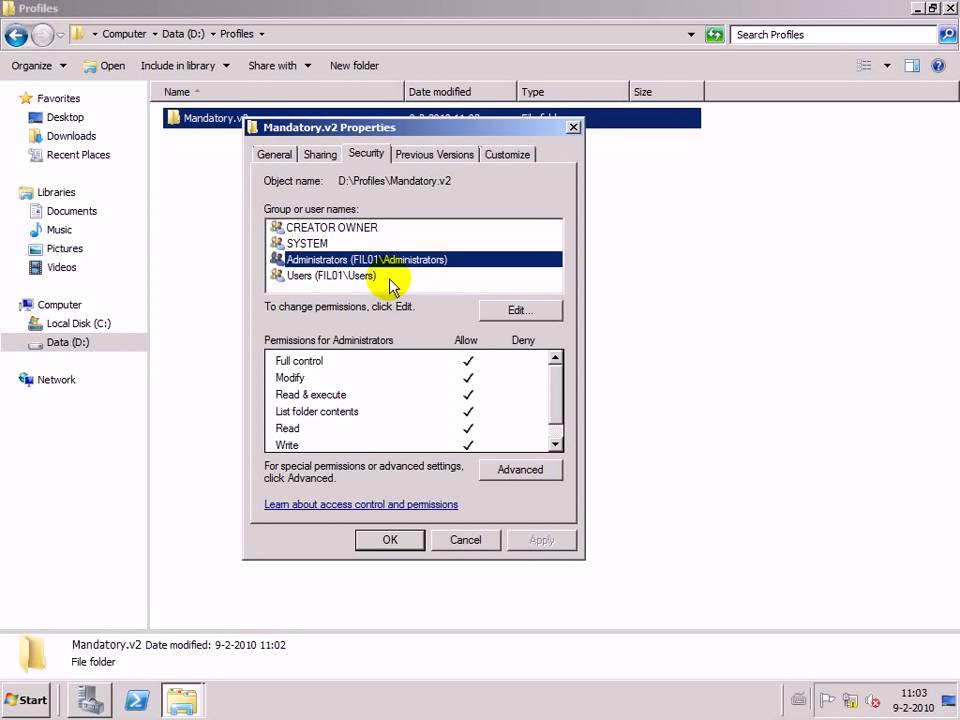
pyautogui.click(535, 311)
pyautogui.click(381, 323)
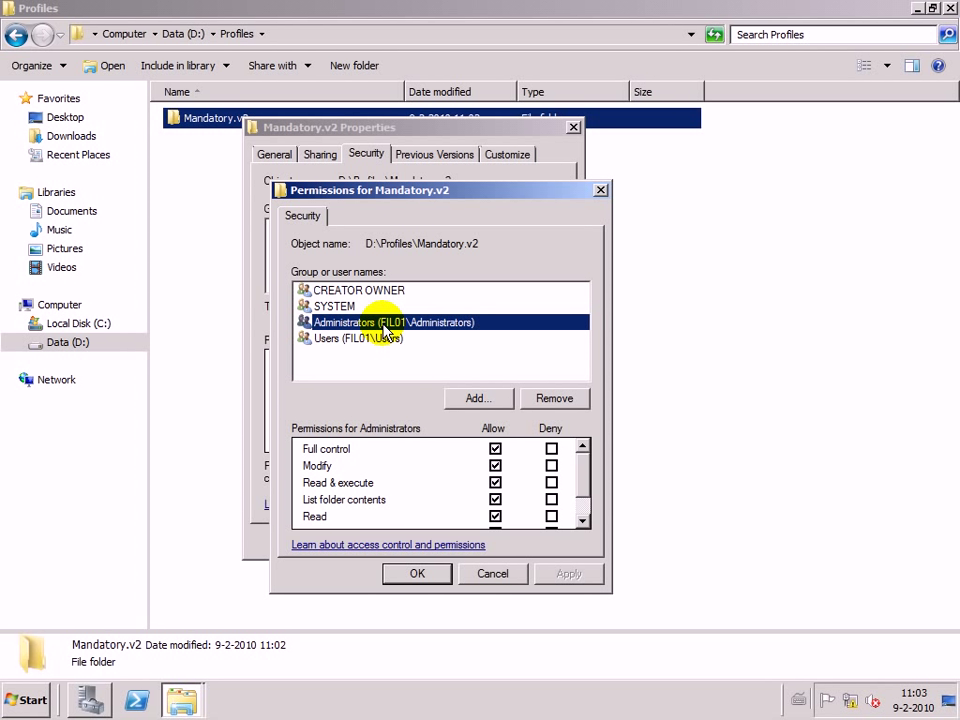
pyautogui.click(556, 400)
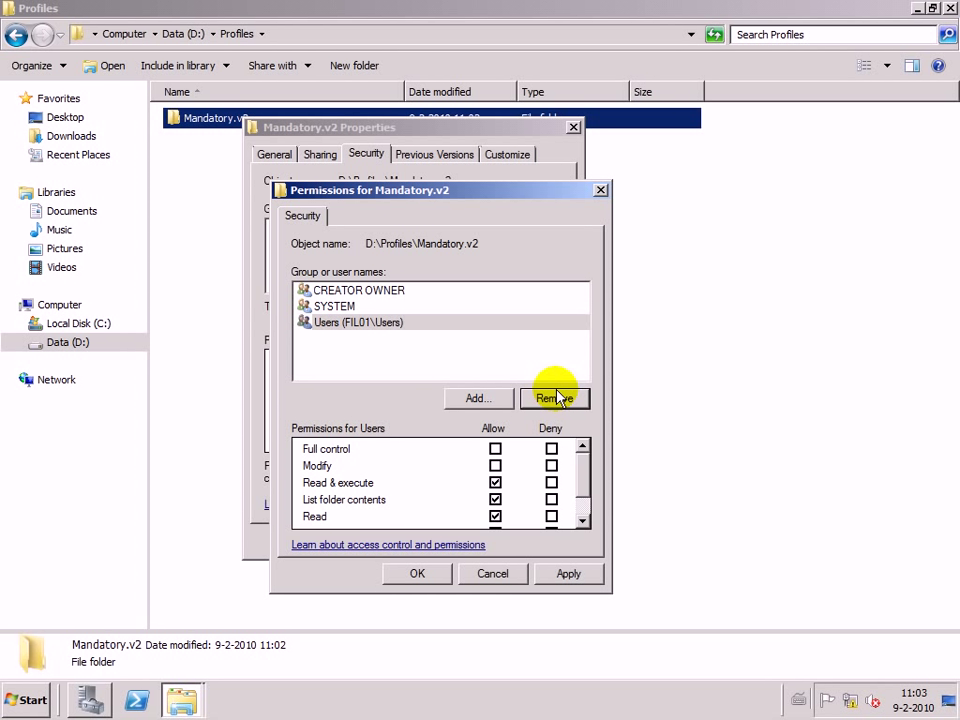
pyautogui.click(553, 398)
# - Add the Domain Admins group to the Mandatory.v2 permissions and allow it Full control
pyautogui.click(494, 401)
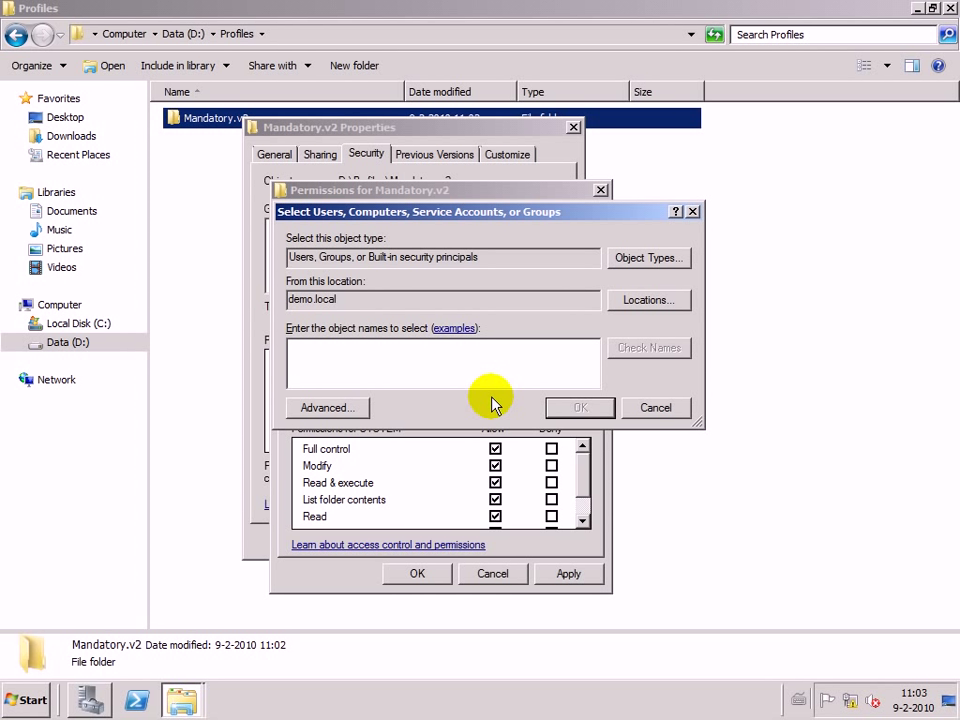
pyautogui.write('domain admins')
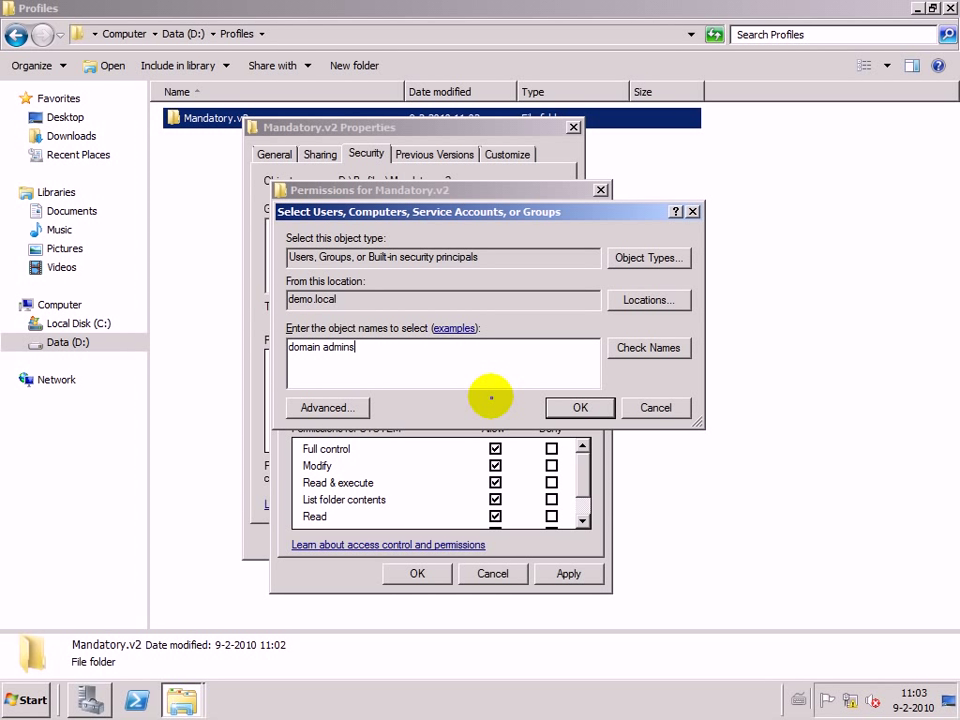
pyautogui.press('Return')
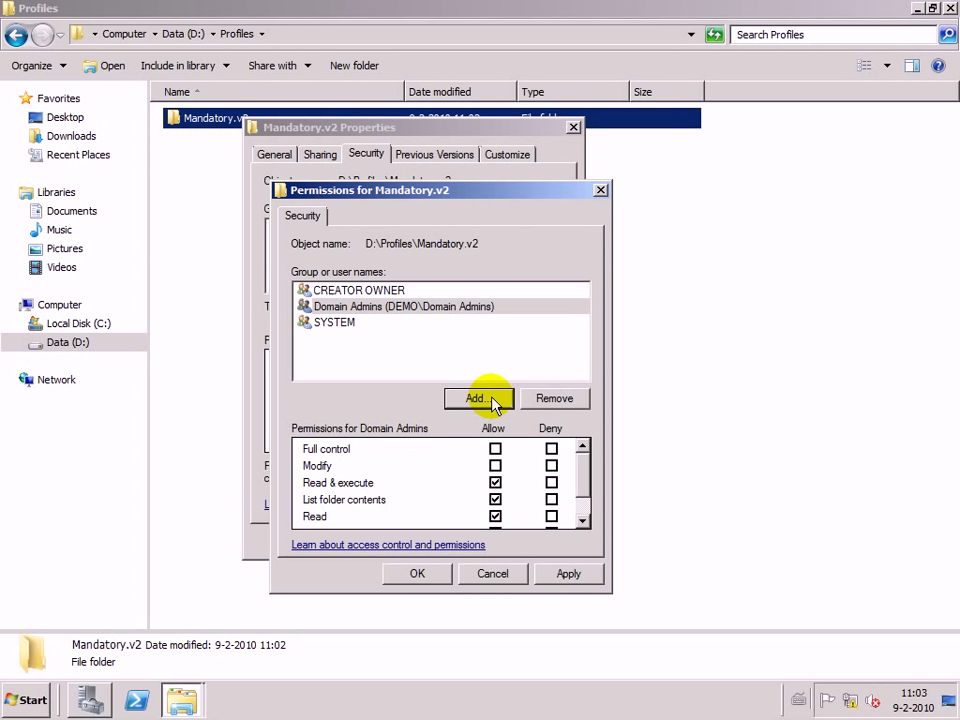
pyautogui.click(495, 449)
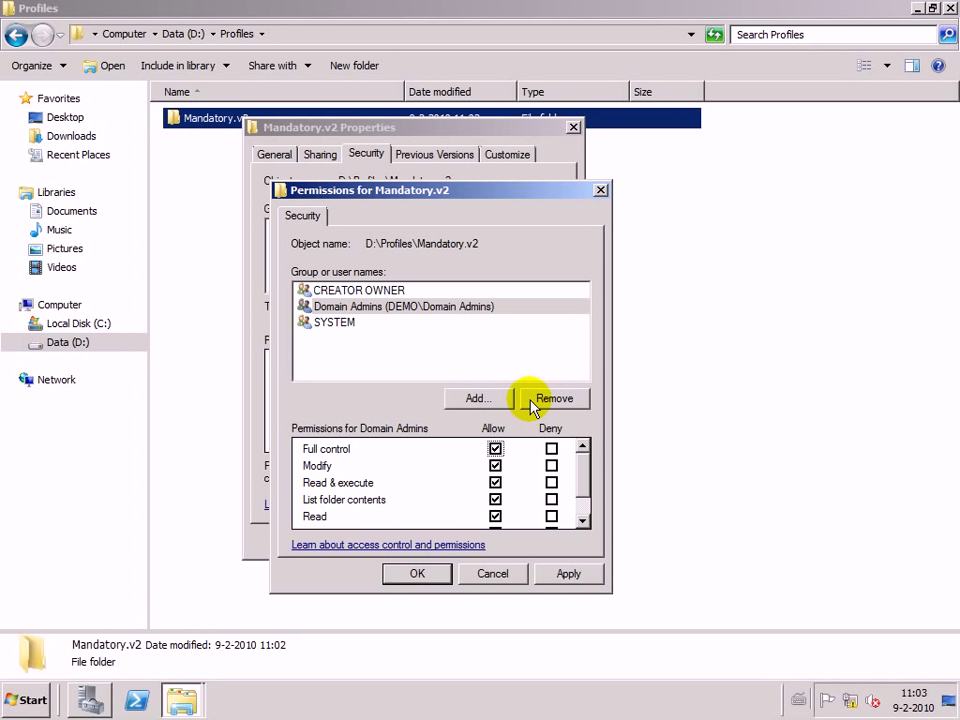
# - Add Authenticated Users to the Mandatory.v2 permissions with the default read and execute rights, and apply the change
pyautogui.click(490, 400)
pyautogui.write('authe')
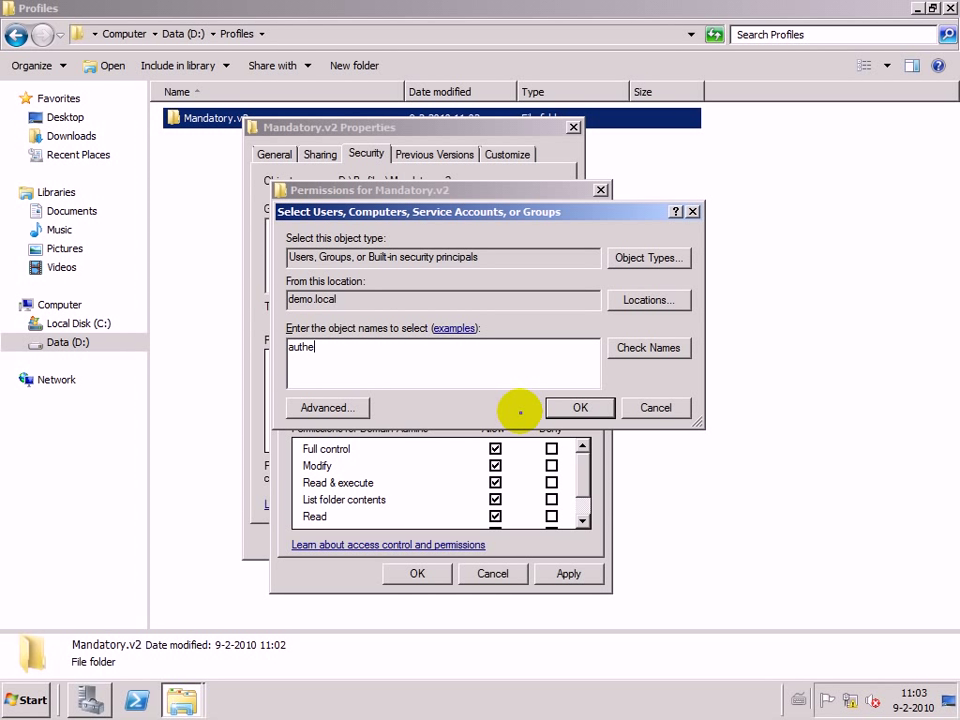
pyautogui.write('nticated users')
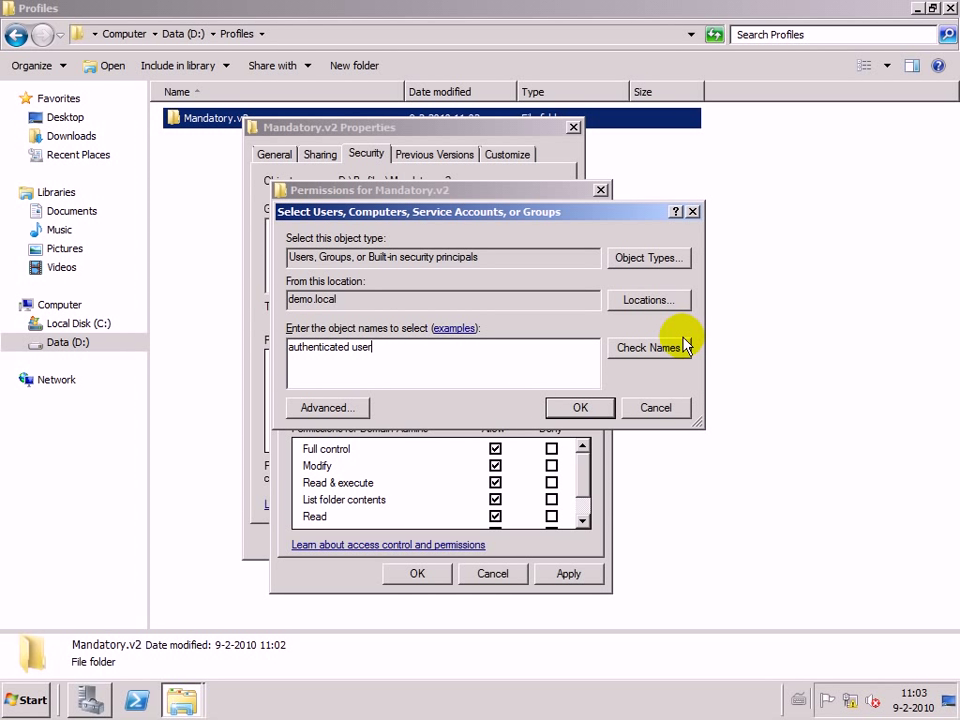
pyautogui.click(658, 350)
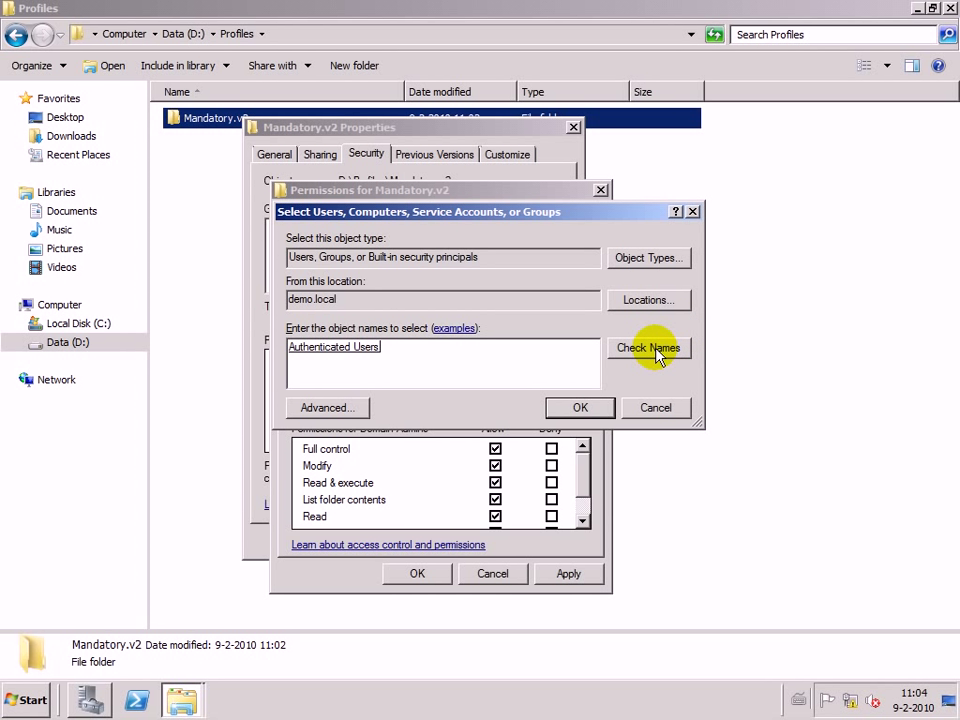
pyautogui.click(606, 405)
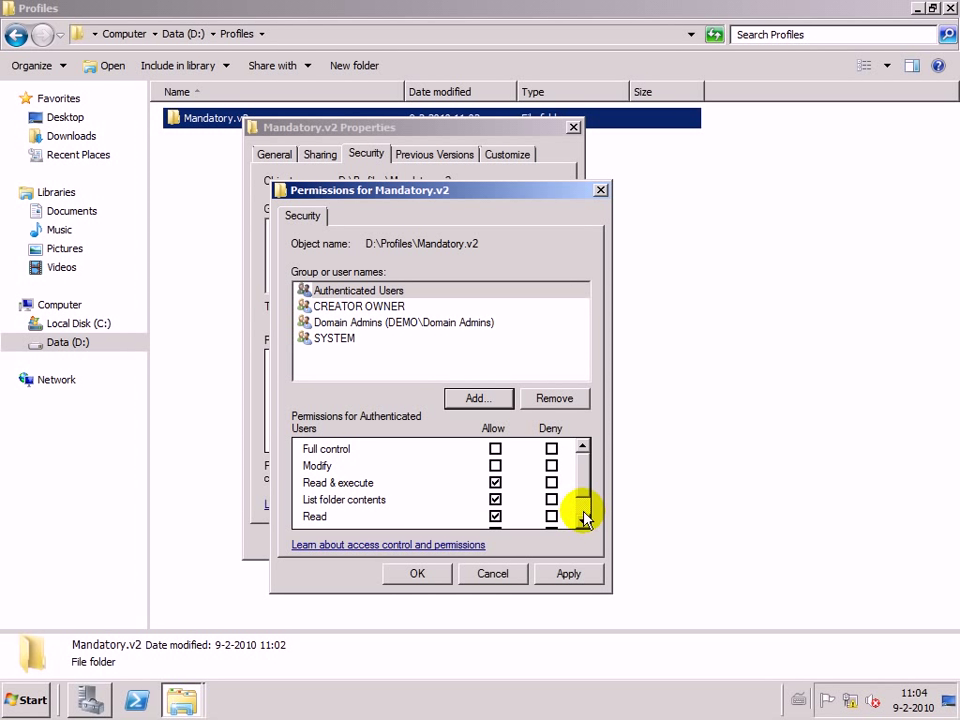
pyautogui.moveTo(583, 486); pyautogui.dragTo(585, 497)
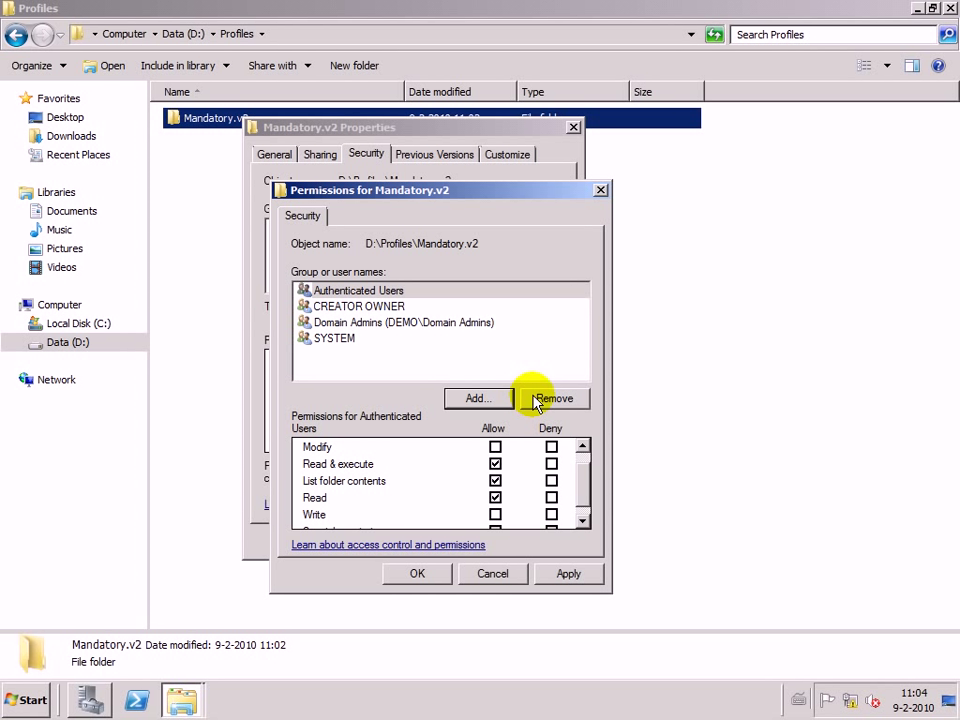
pyautogui.click(568, 574)
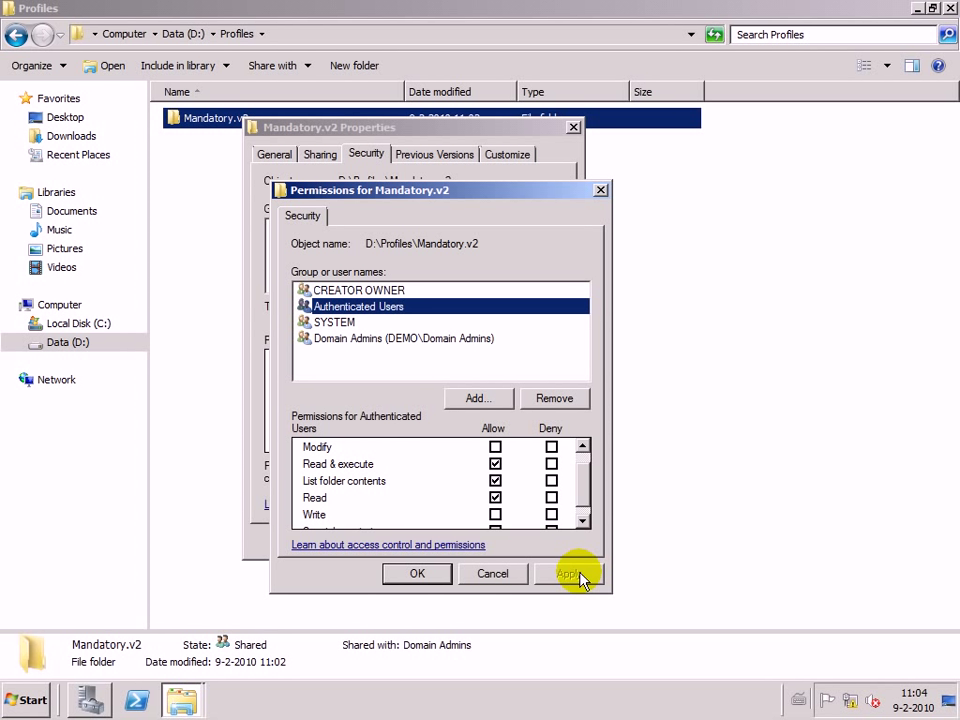
# - Remove CREATOR OWNER from the Mandatory.v2 permissions, apply the change, review the advanced permission entries and close the folder properties
pyautogui.click(355, 290)
pyautogui.click(553, 398)
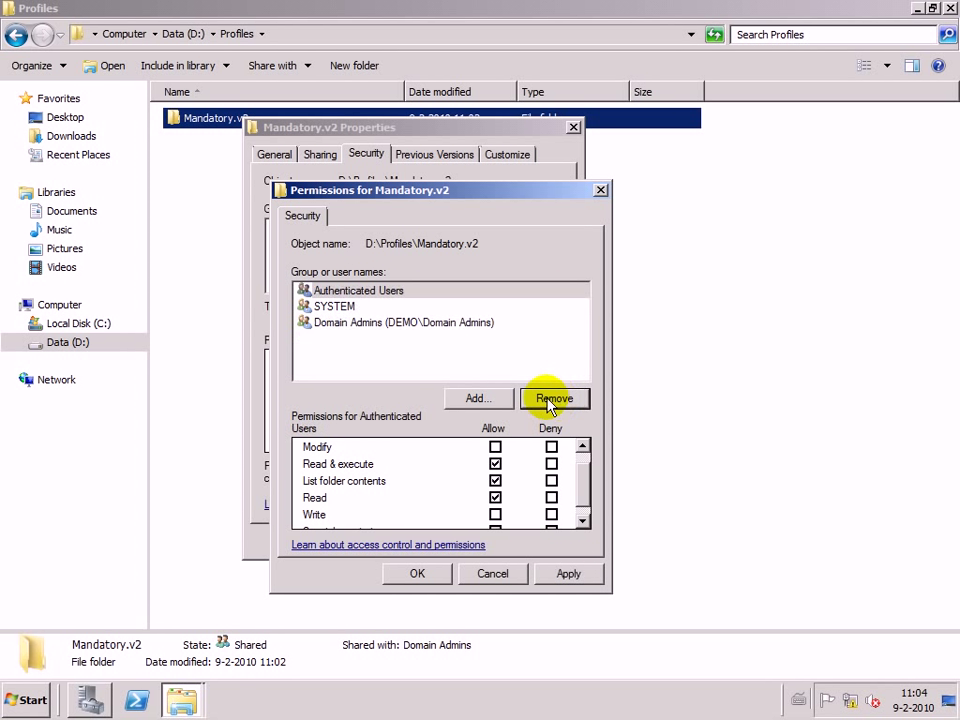
pyautogui.click(342, 307)
pyautogui.click(350, 322)
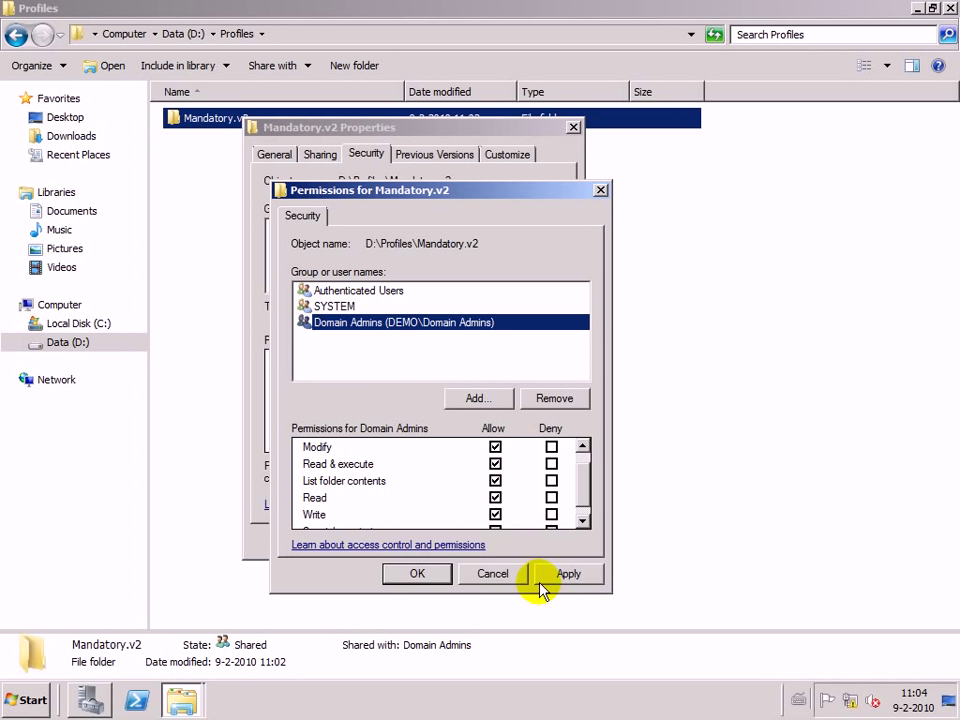
pyautogui.click(565, 574)
pyautogui.click(420, 574)
pyautogui.click(521, 407)
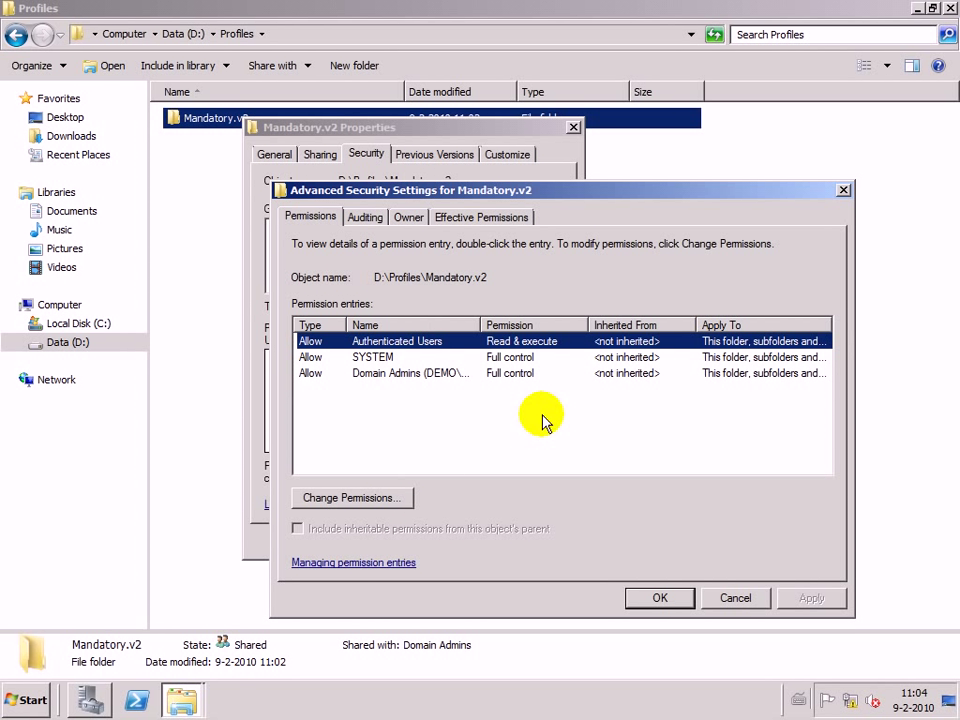
pyautogui.click(660, 598)
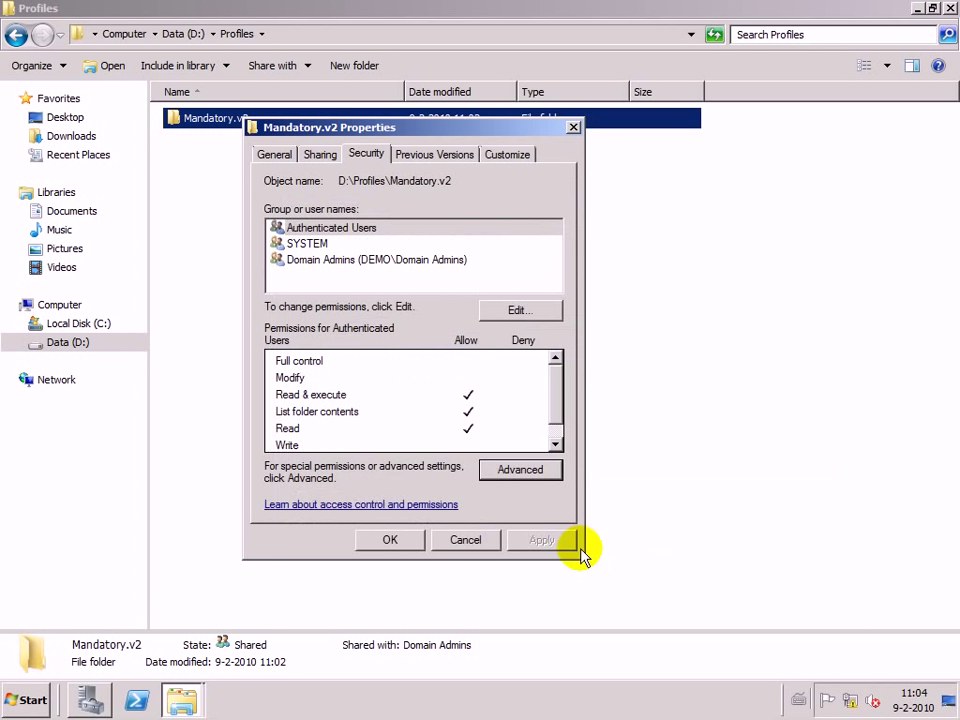
pyautogui.click(417, 549)
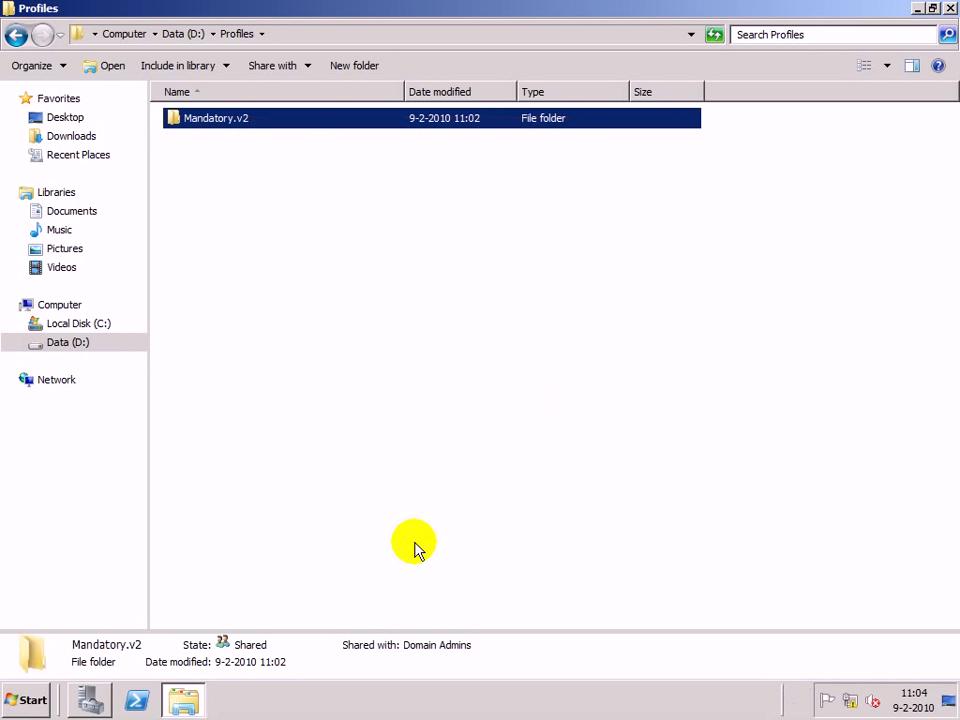
# - Look into the Mandatory.v2 folder, close its window and switch to the Group Policy Management console
pyautogui.doubleClick(246, 133)
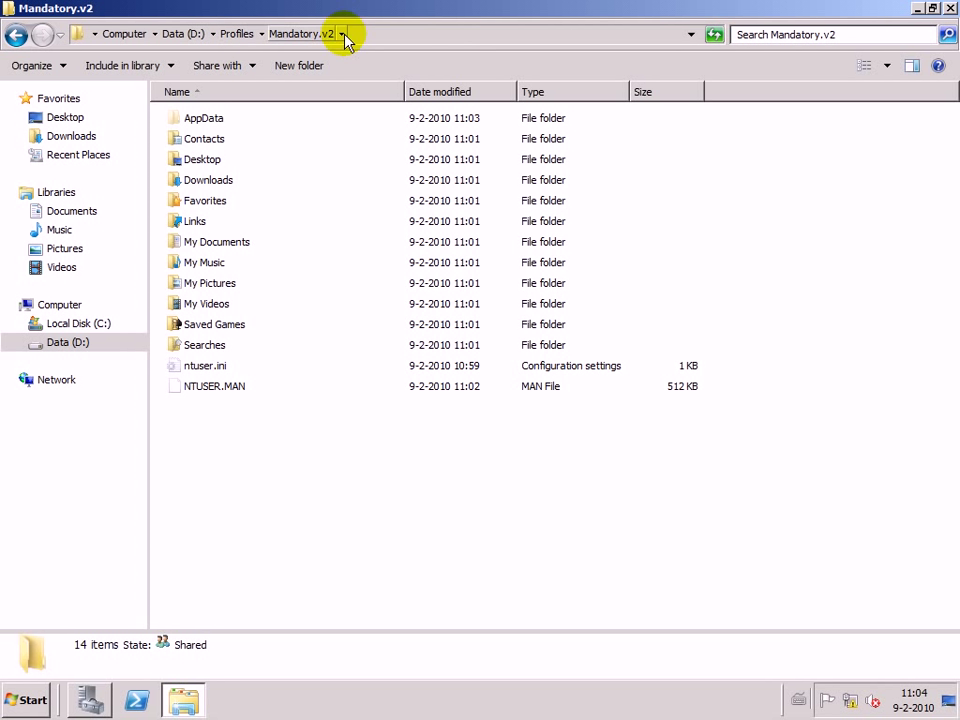
pyautogui.click(951, 8)
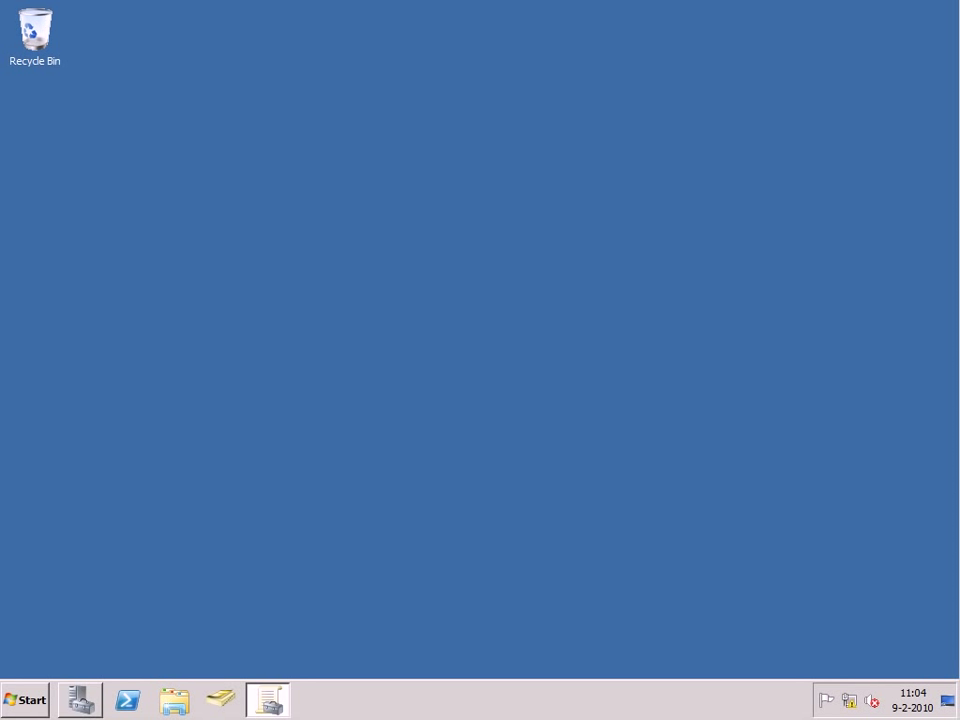
pyautogui.click(274, 700)
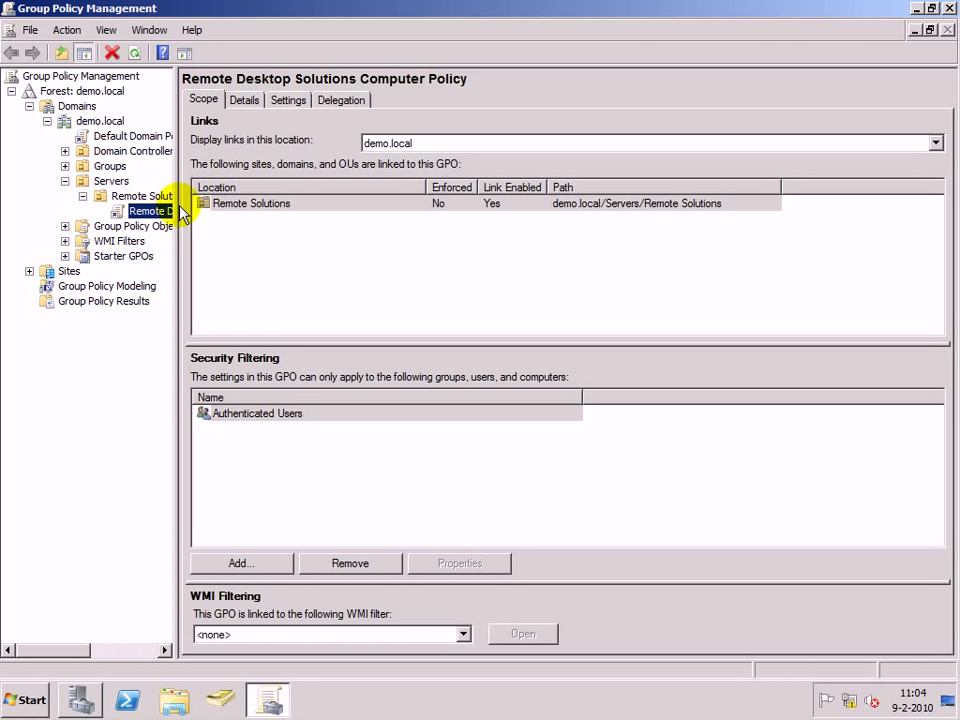
# - Open the Remote Desktop Solutions Computer Policy for editing, maximize the editor and show Windows Components under the computer's Administrative Templates
pyautogui.rightClick(165, 212)
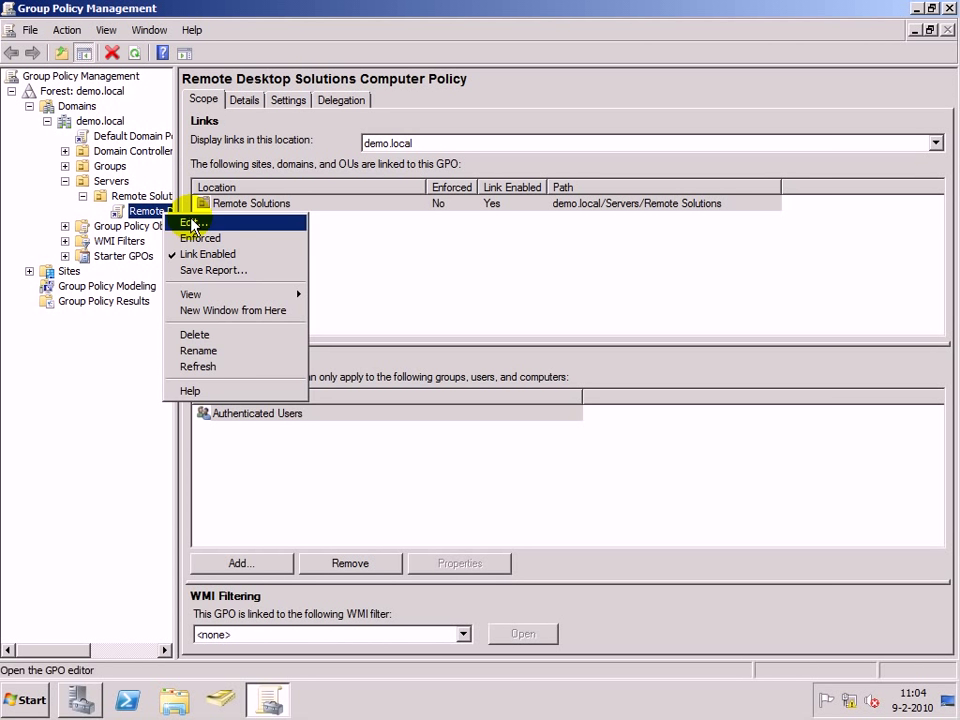
pyautogui.click(190, 222)
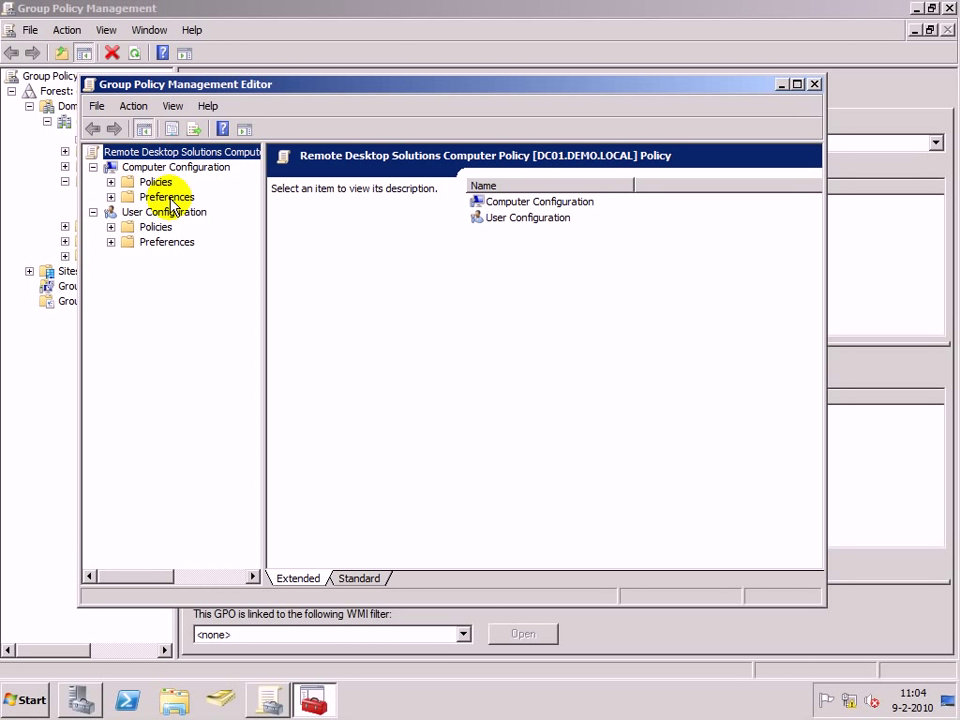
pyautogui.click(110, 182)
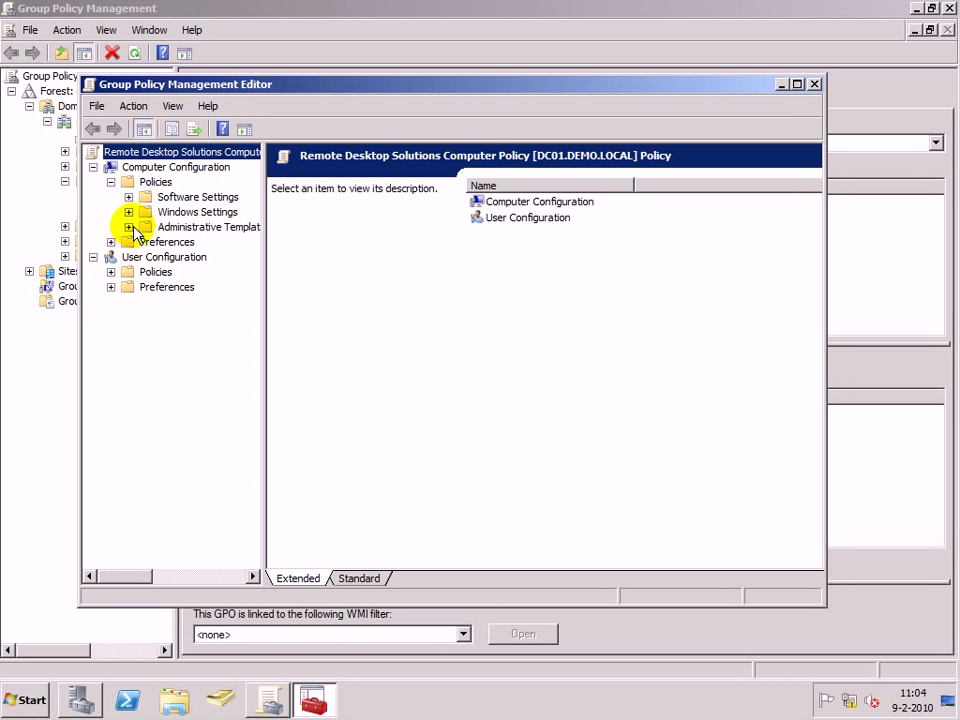
pyautogui.click(128, 227)
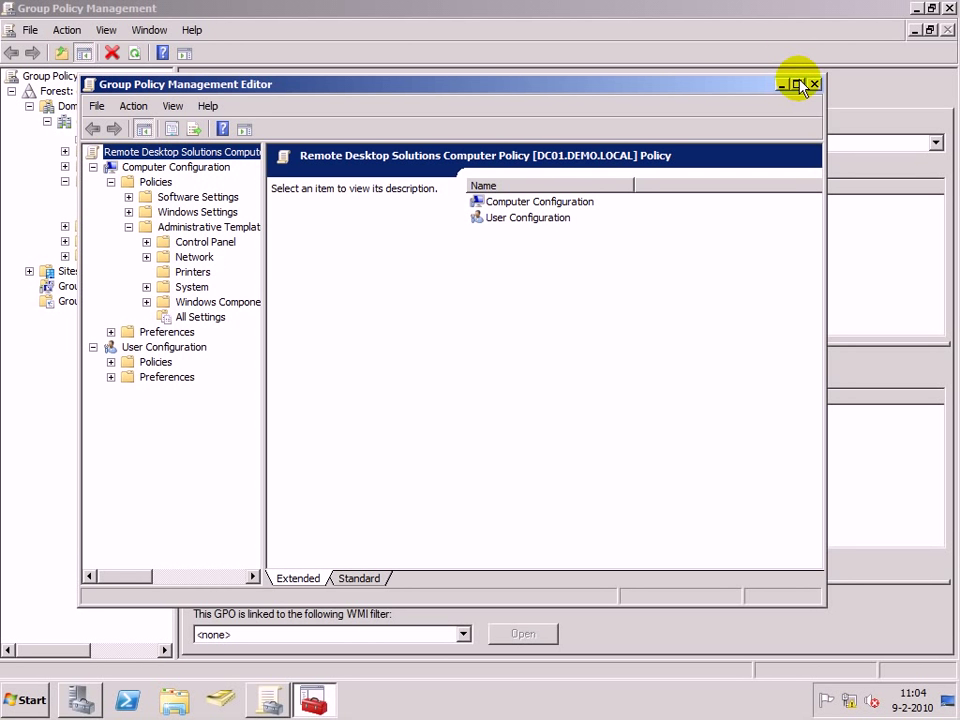
pyautogui.click(797, 84)
pyautogui.doubleClick(123, 227)
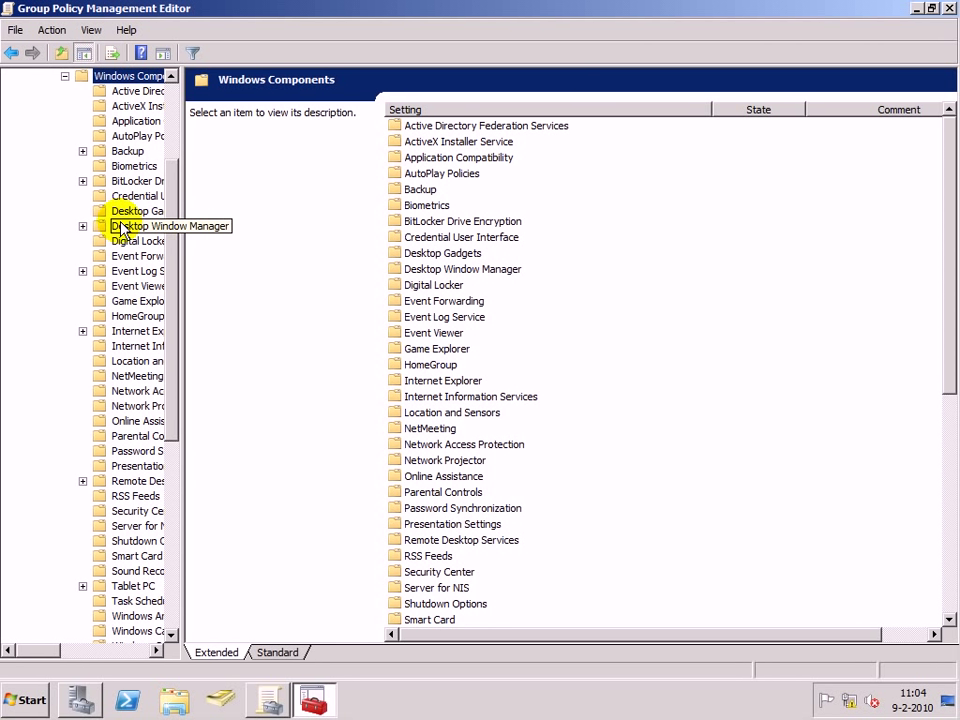
# - Go to the Profiles settings of the Remote Desktop Session Host within Remote Desktop Services
pyautogui.click(444, 524)
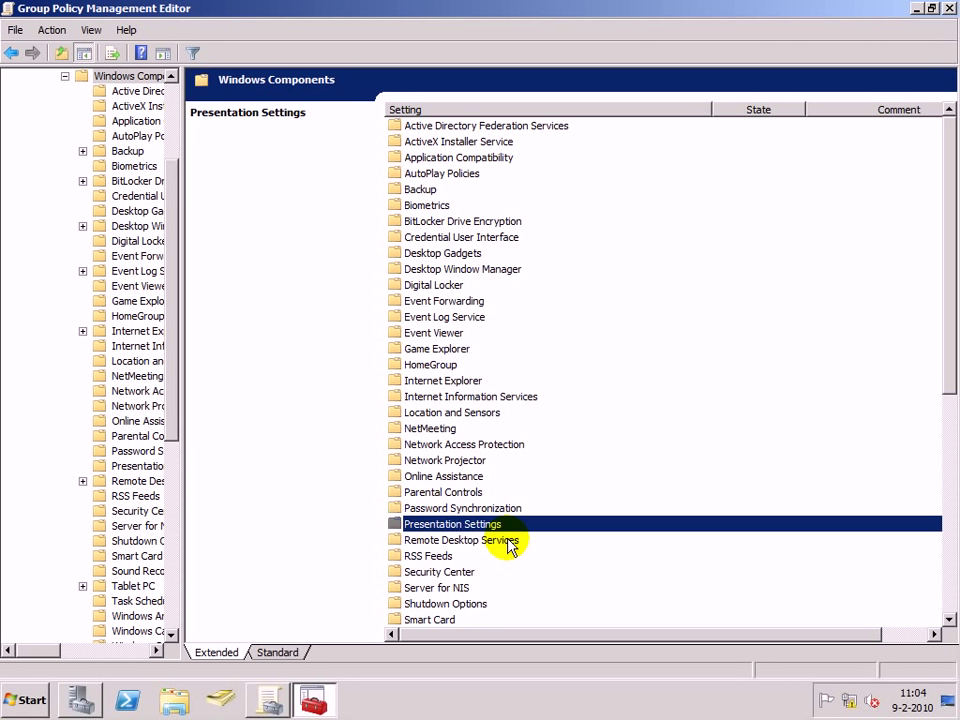
pyautogui.doubleClick(510, 541)
pyautogui.doubleClick(530, 157)
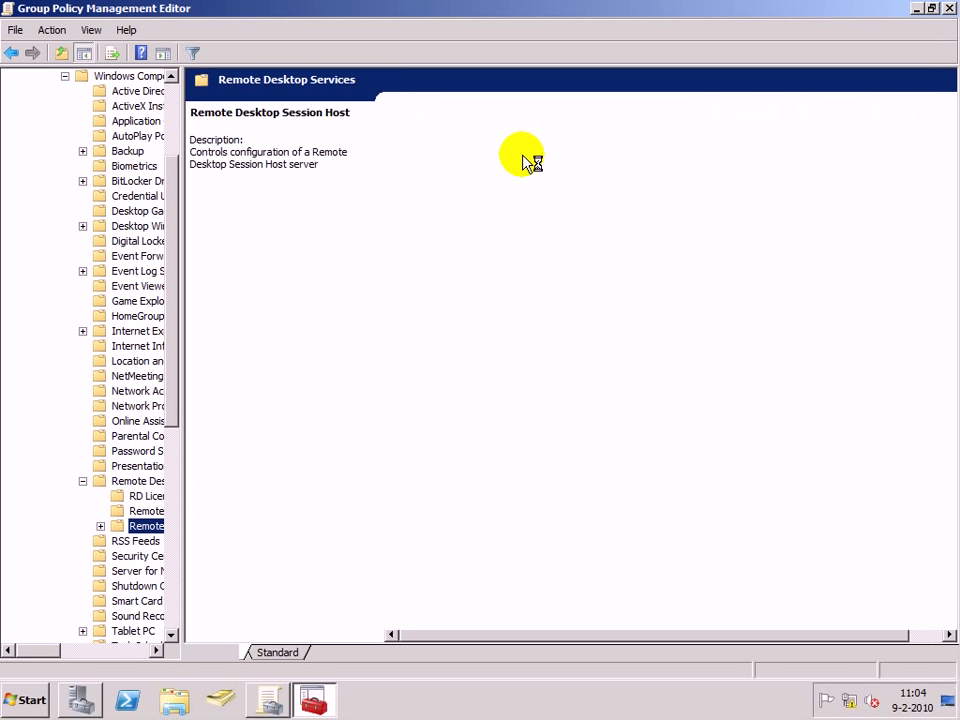
pyautogui.doubleClick(437, 207)
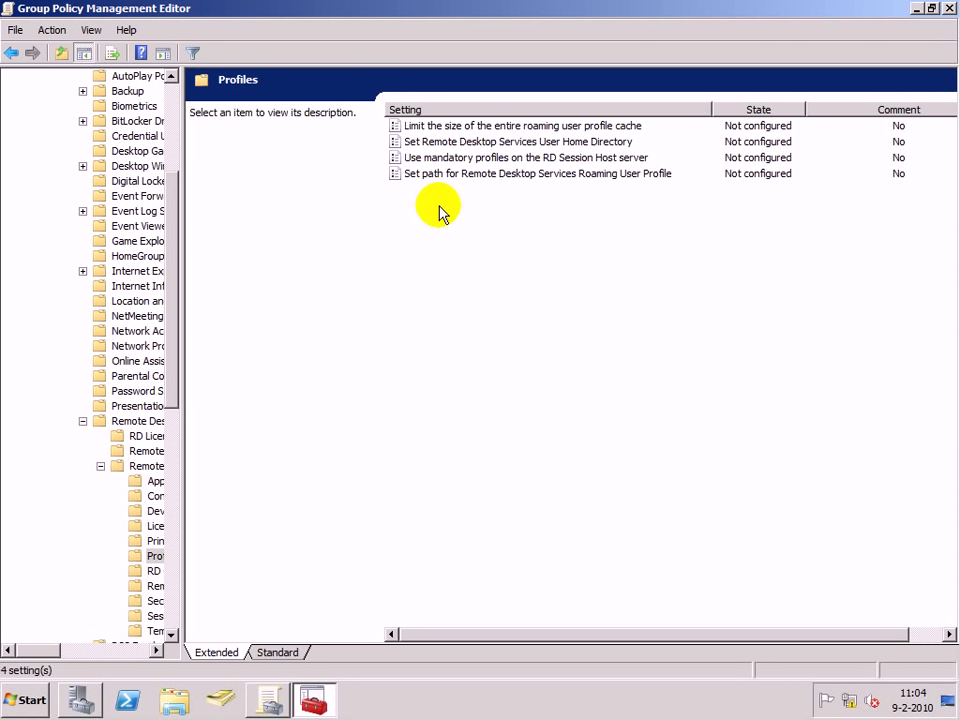
# - Enable the policy "Use mandatory profiles on the RD Session Host server" and move on to the following setting
pyautogui.click(583, 162)
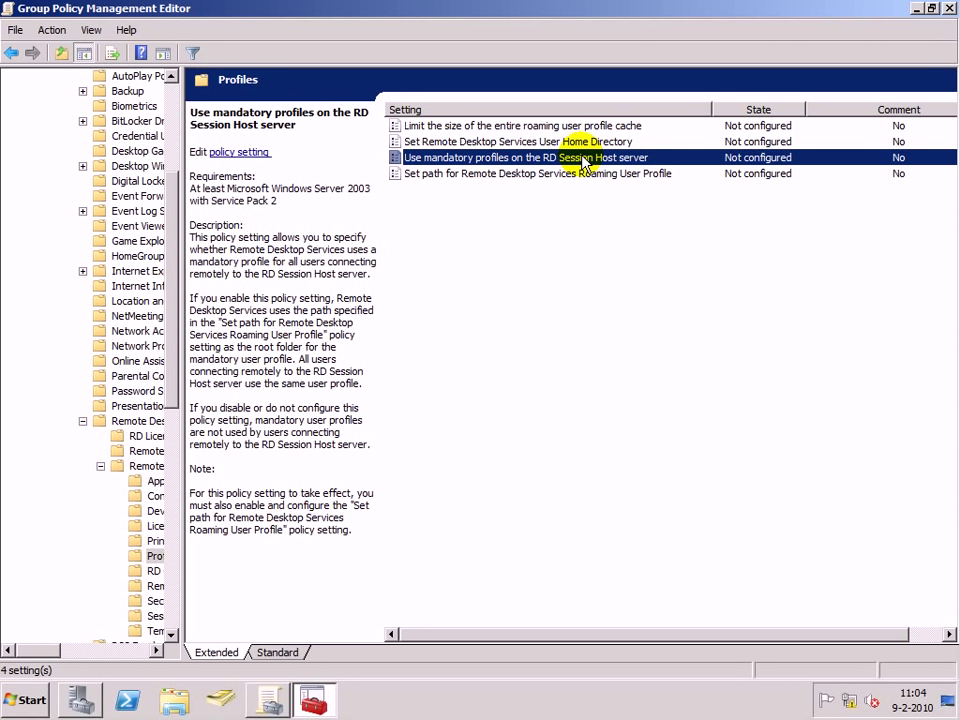
pyautogui.doubleClick(583, 162)
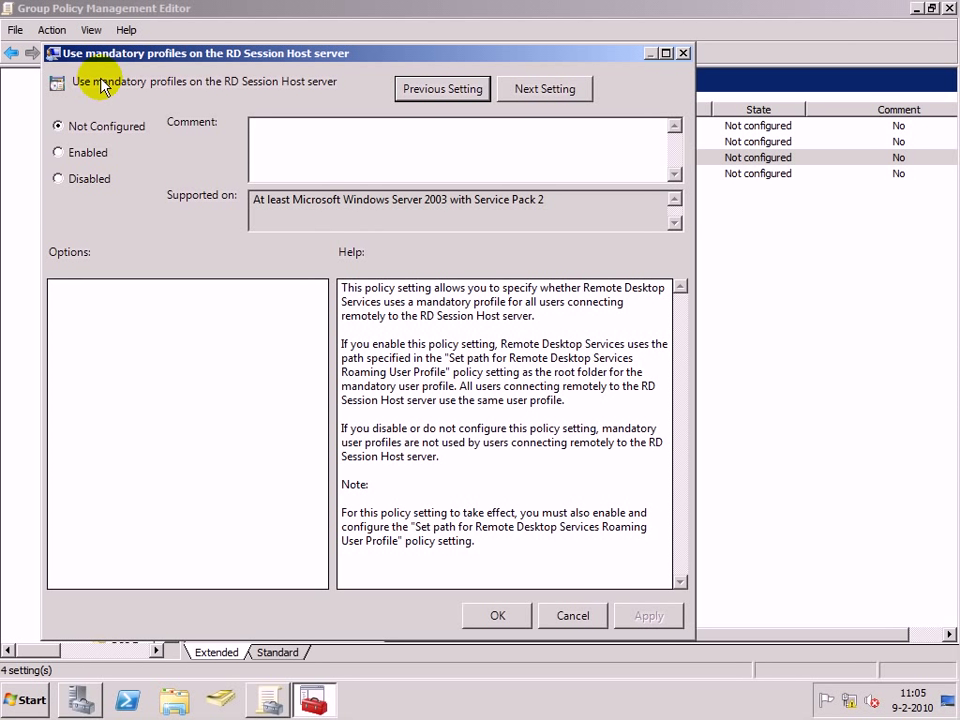
pyautogui.click(90, 154)
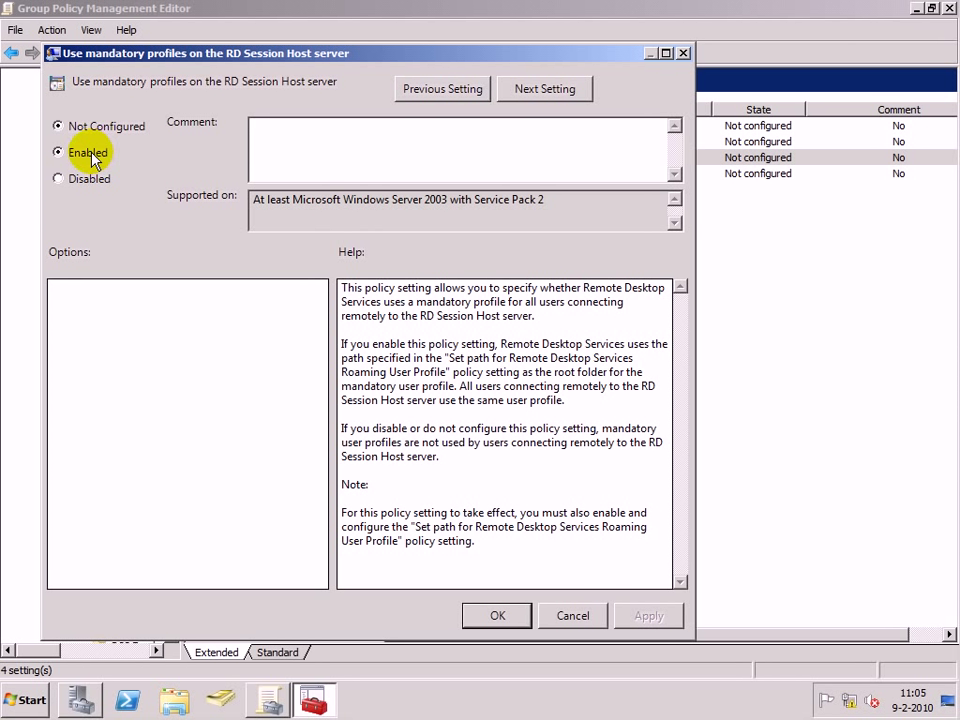
pyautogui.click(561, 90)
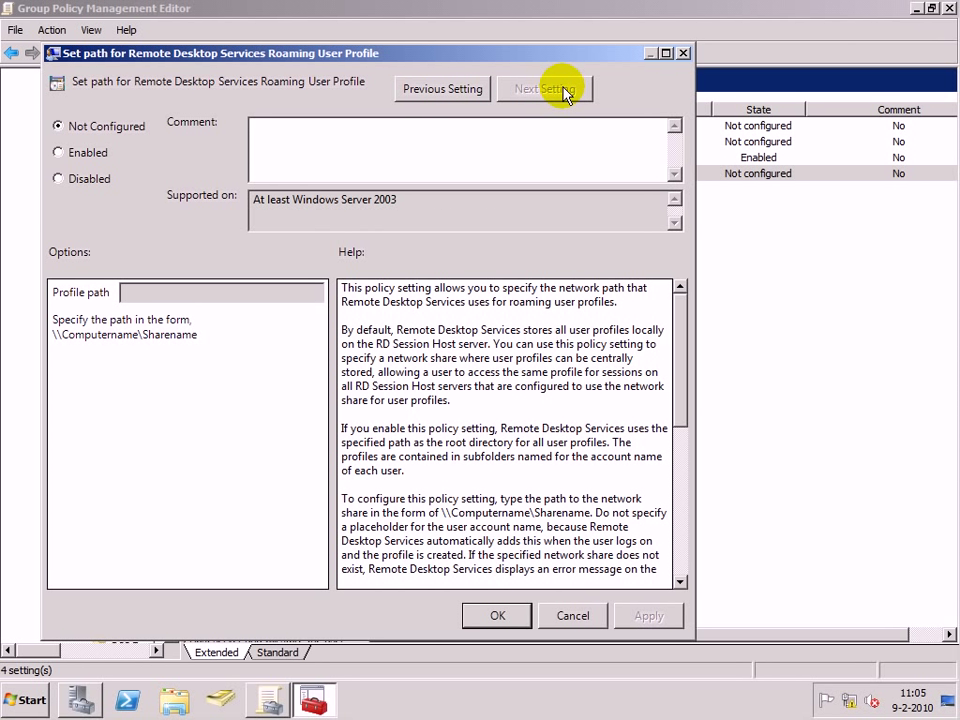
# - Enable the Remote Desktop Services roaming profile path policy with path \\fil01\profiles$\mandatory, read its help notes, apply it and close the policy editor
pyautogui.click(87, 152)
pyautogui.click(158, 299)
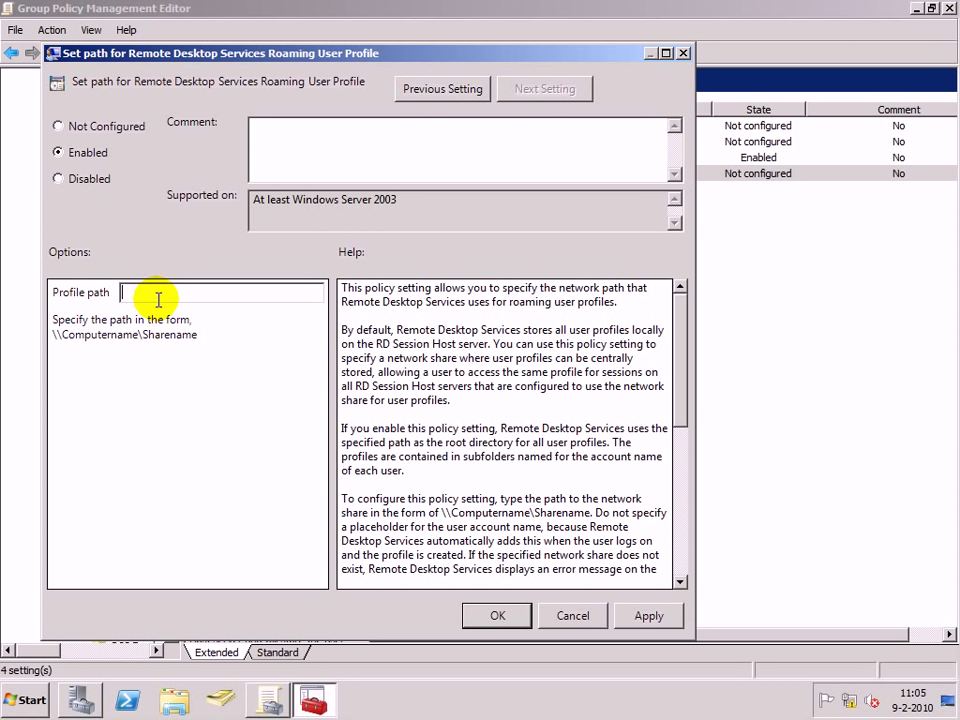
pyautogui.write('\\\\fil01\\profiles$\\man')
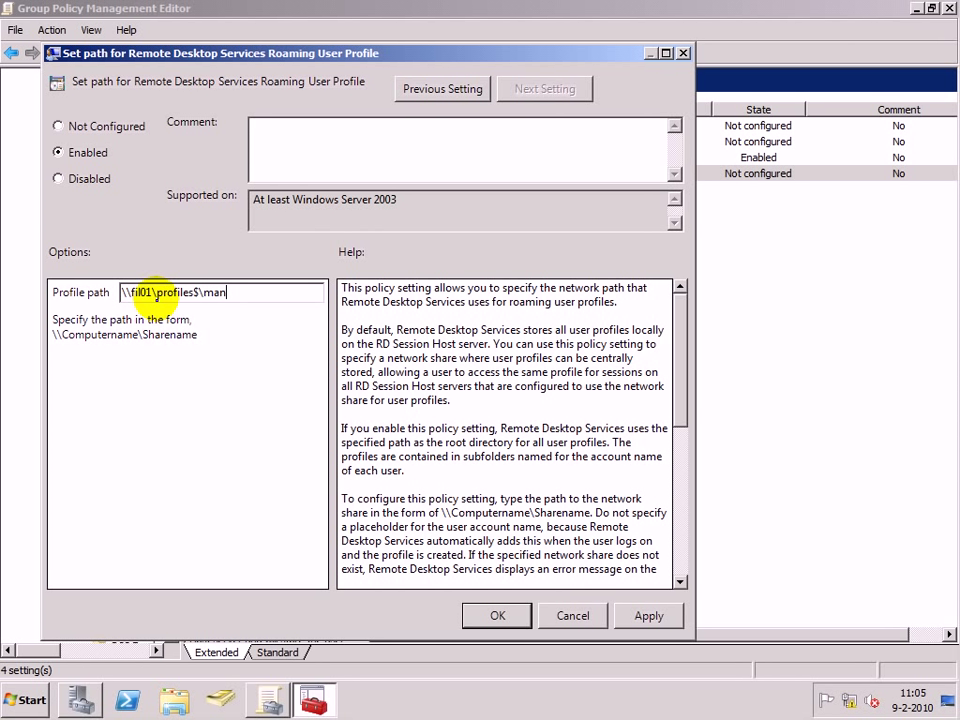
pyautogui.write('datory')
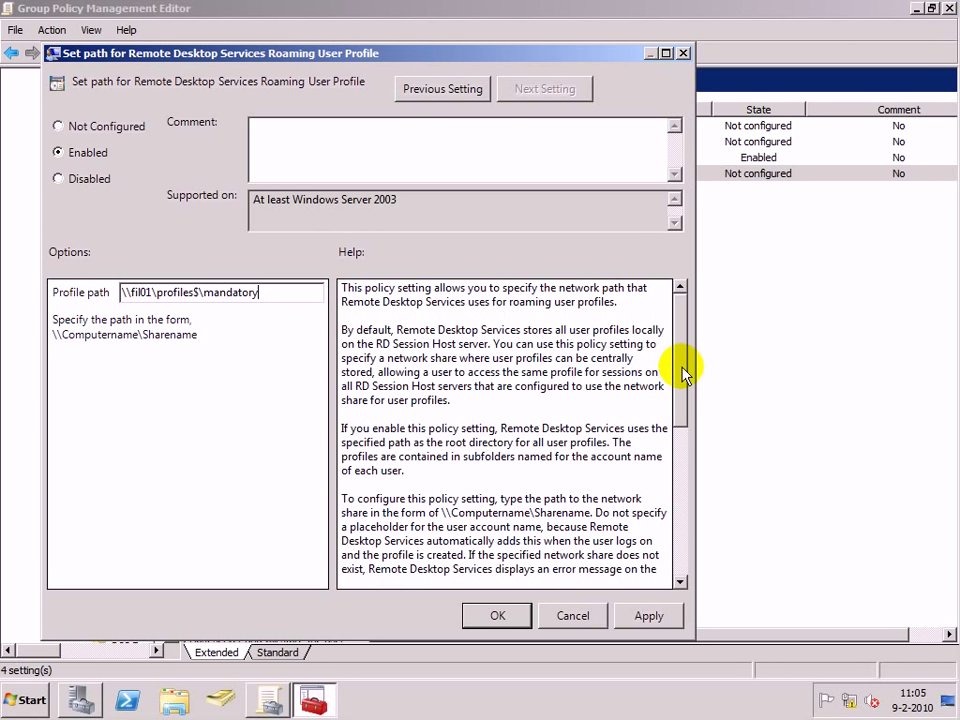
pyautogui.moveTo(684, 374); pyautogui.dragTo(678, 522)
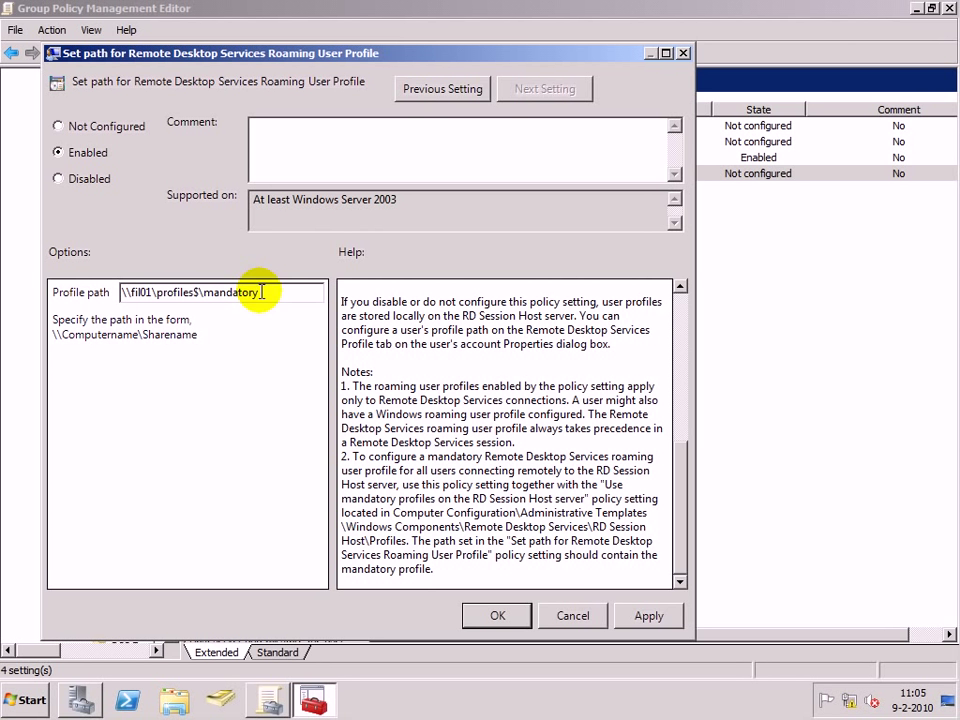
pyautogui.click(647, 615)
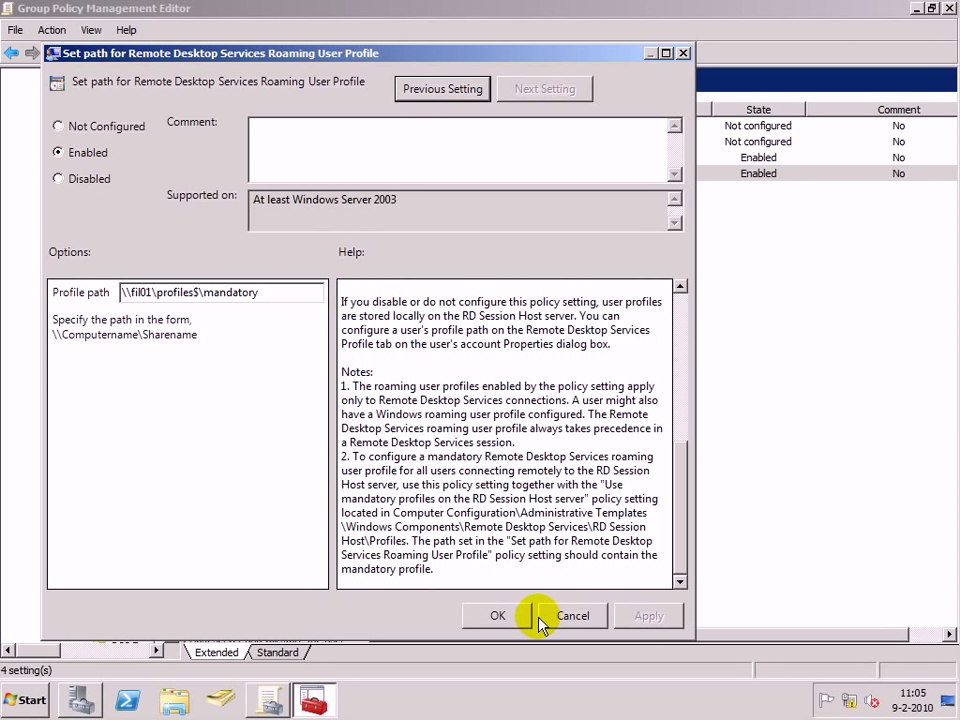
pyautogui.click(497, 615)
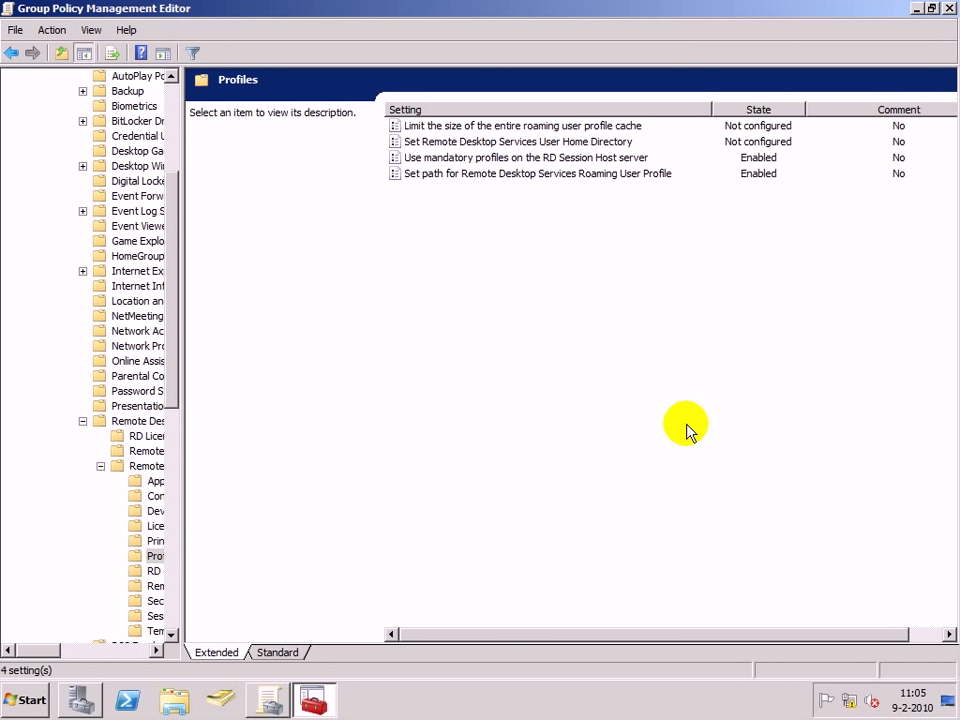
pyautogui.click(948, 8)
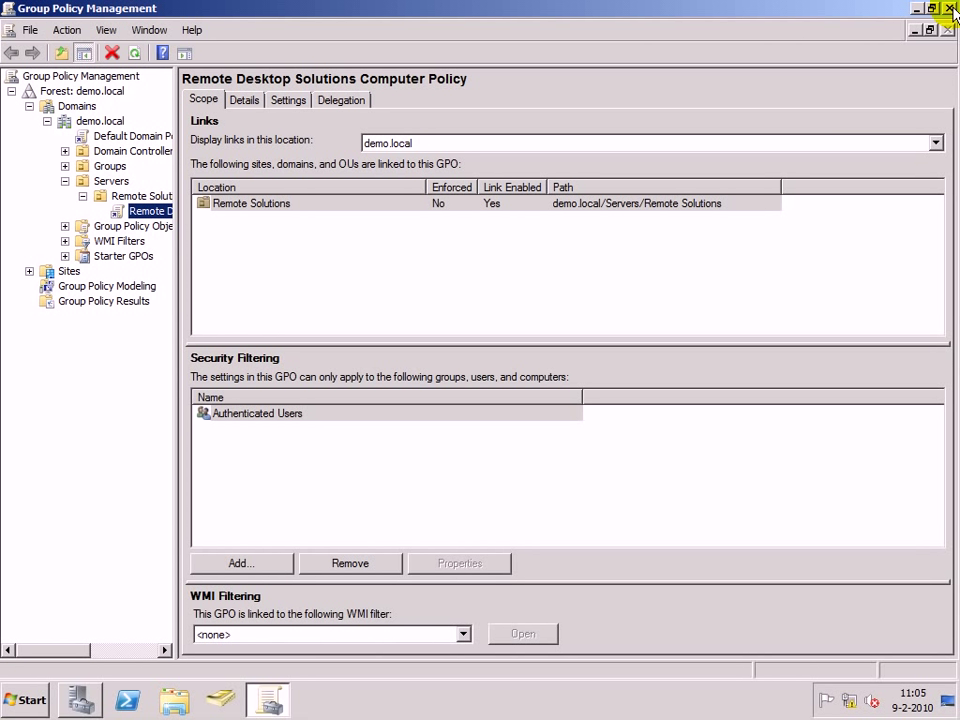